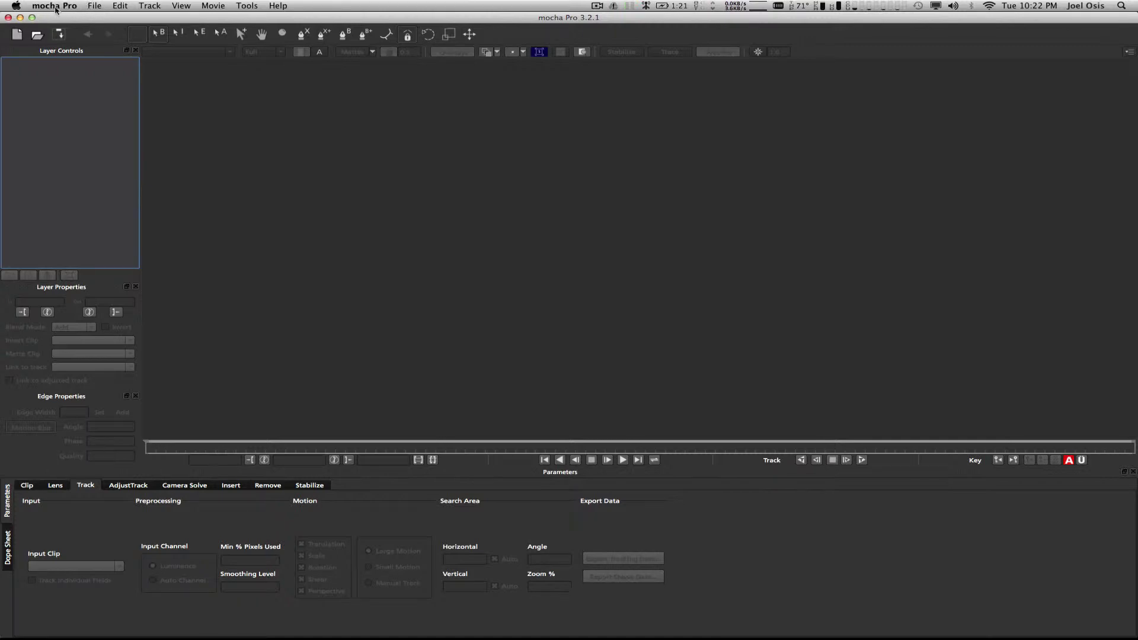
# Start a new project and import writefile6.000203.tif from the Archive folder as the clip.
pyautogui.click(96, 7)
pyautogui.click(101, 18)
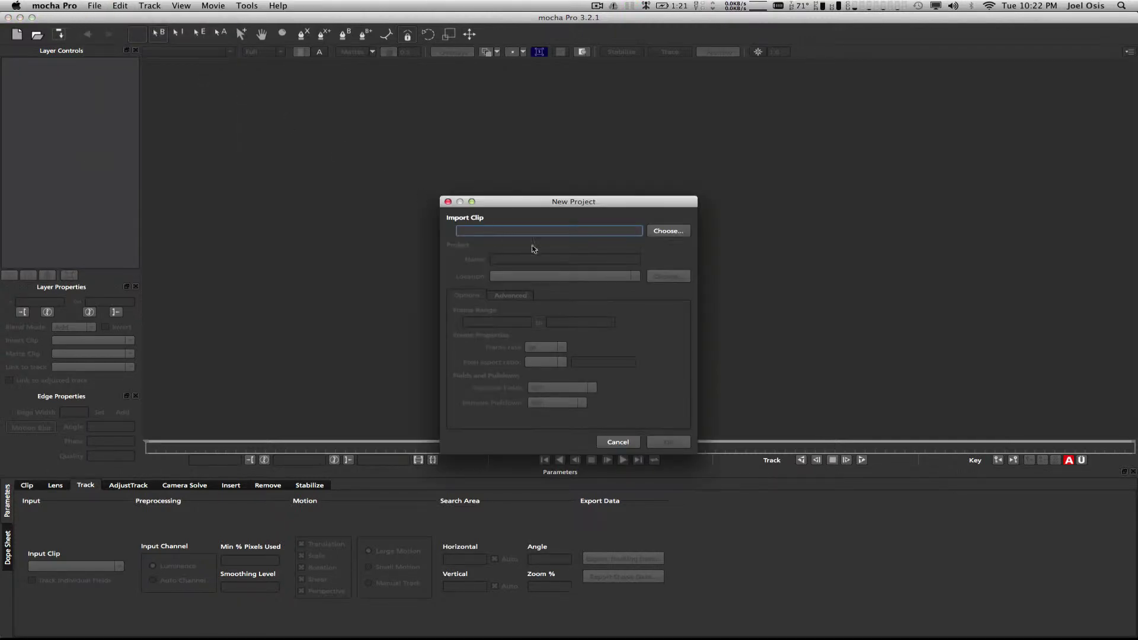
pyautogui.click(662, 237)
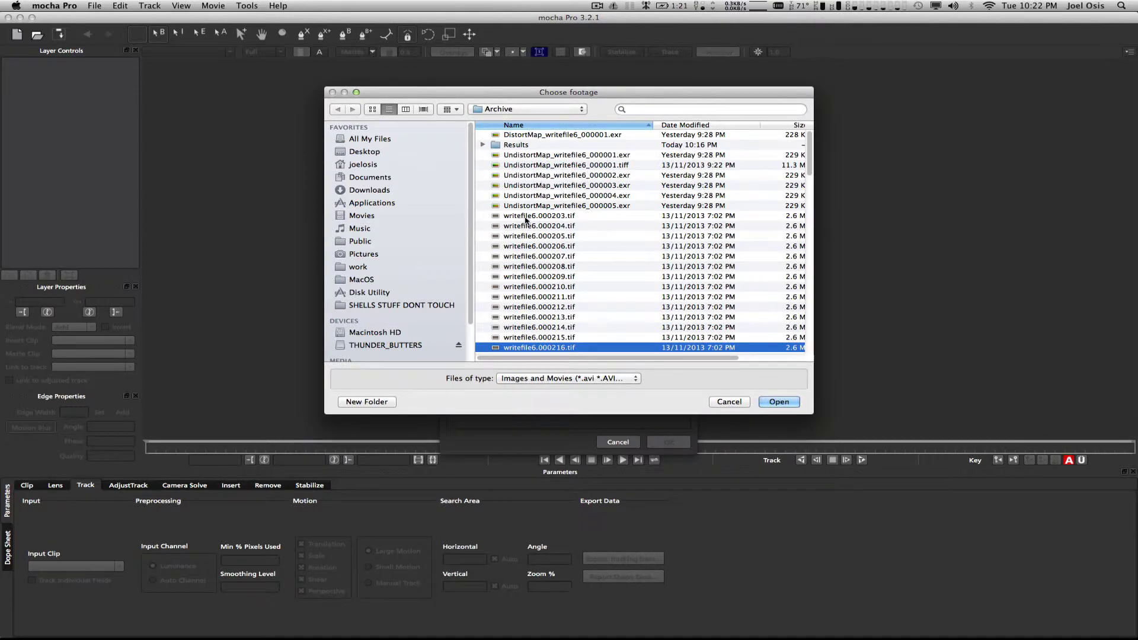
pyautogui.click(529, 215)
pyautogui.click(770, 403)
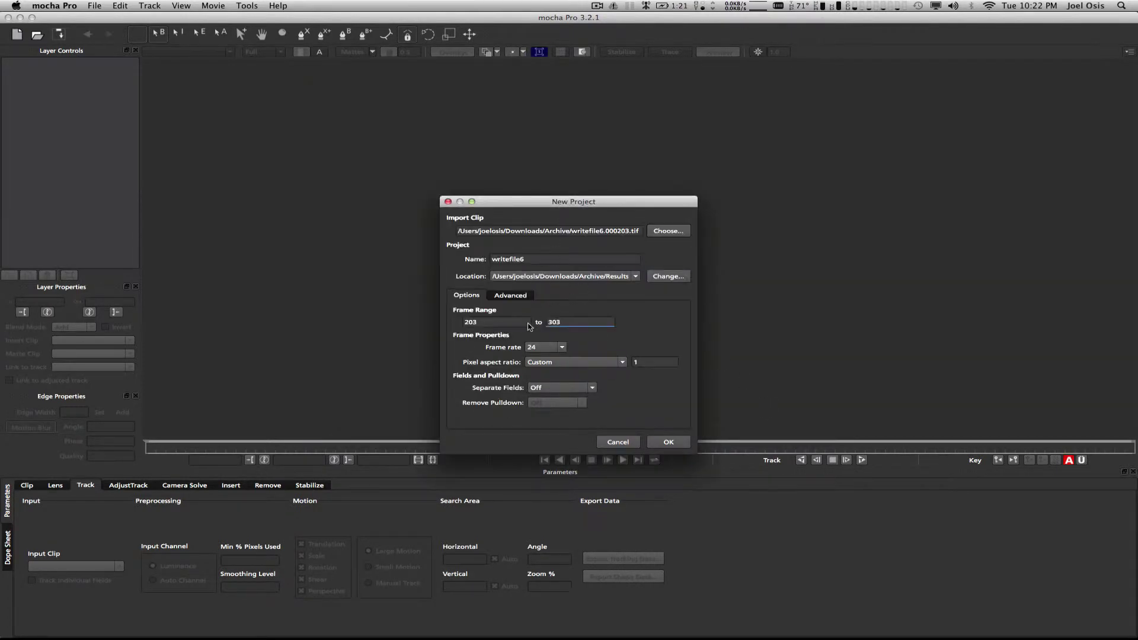
# Limit the frame range to frame 203, set the frame rate to 25, and create the project, overwriting the existing writefile6.mocha.
pyautogui.doubleClick(505, 322)
pyautogui.press('Tab')
pyautogui.write('1')
pyautogui.click(537, 348)
pyautogui.click(539, 396)
pyautogui.click(658, 440)
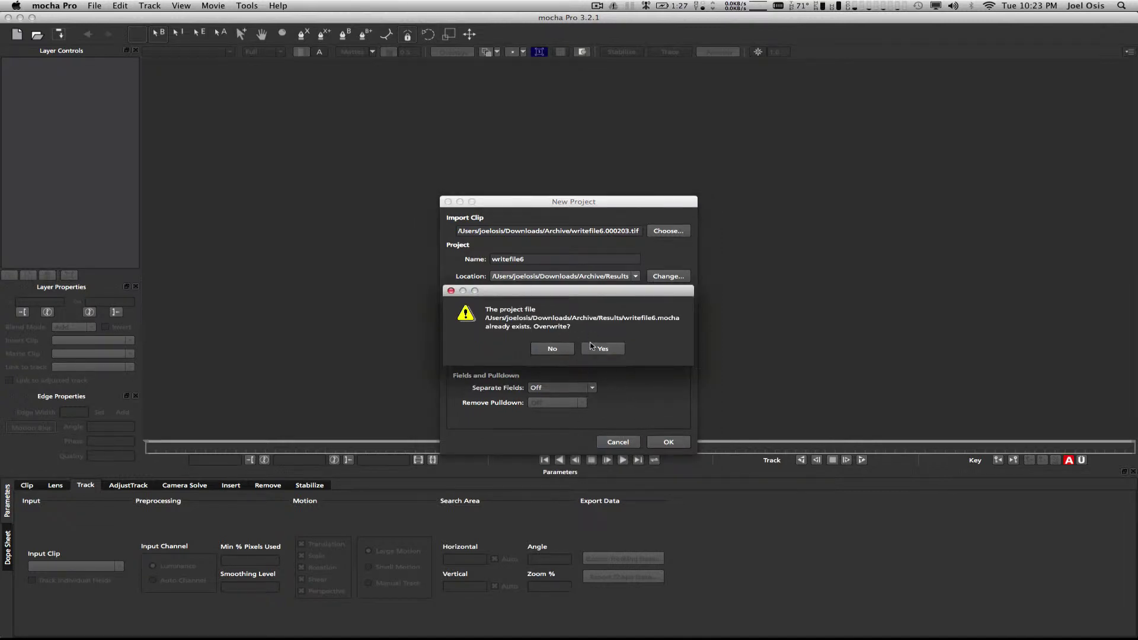
pyautogui.click(601, 349)
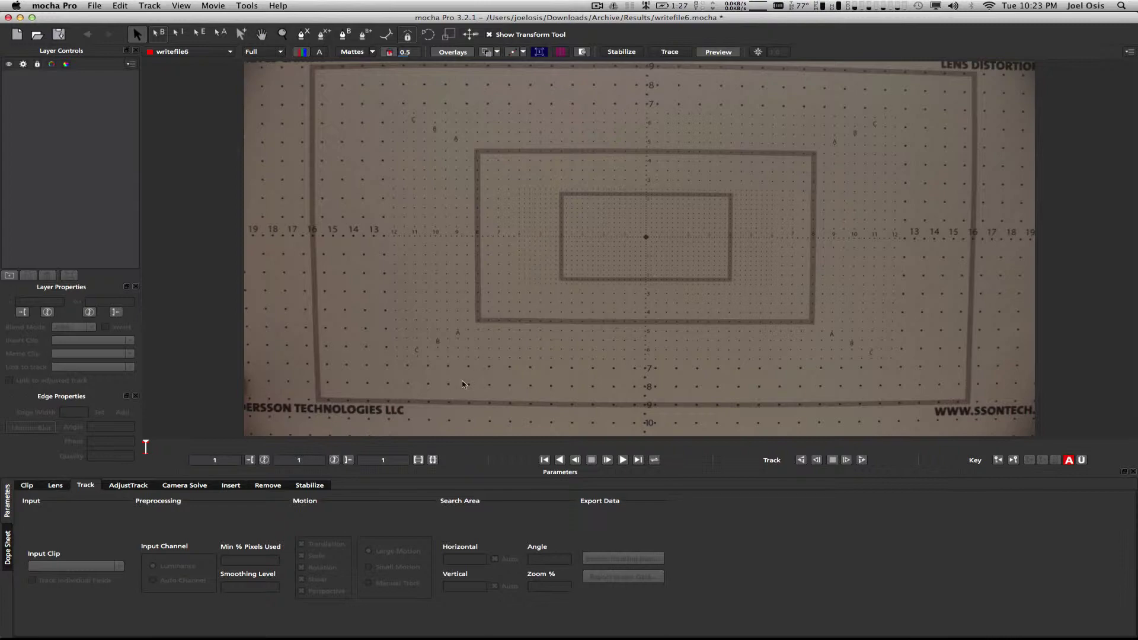
# Locate the calibration lines on the writefile6 lens grid in the Lens module.
pyautogui.press('x')
pyautogui.press('x')
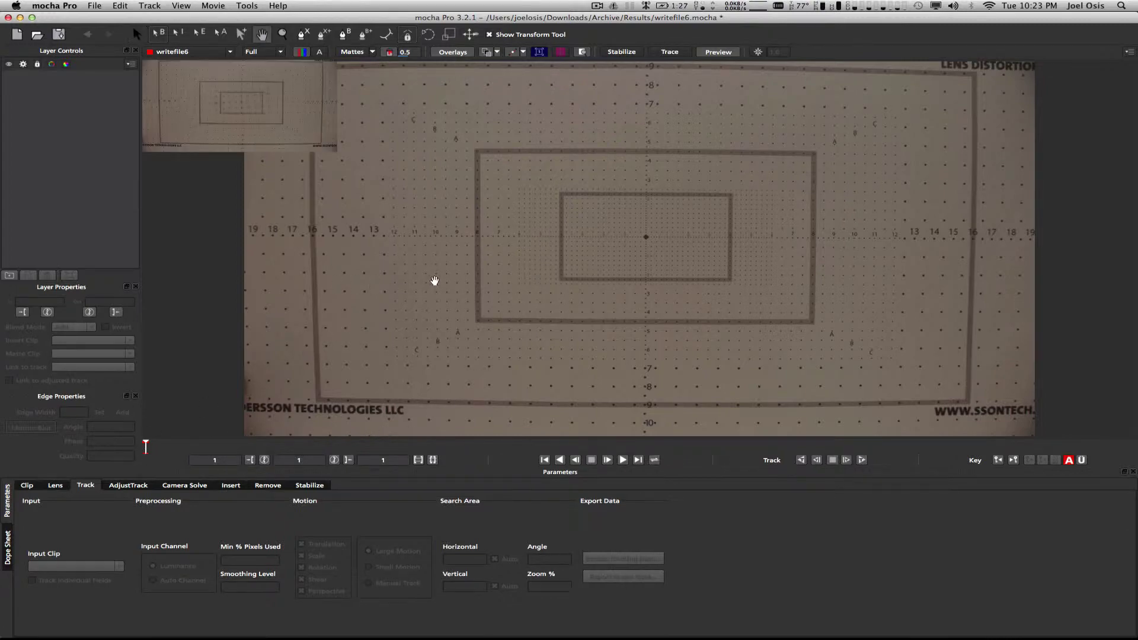
pyautogui.moveTo(441, 274); pyautogui.dragTo(434, 276)
pyautogui.scroll(-2, 433, 276)
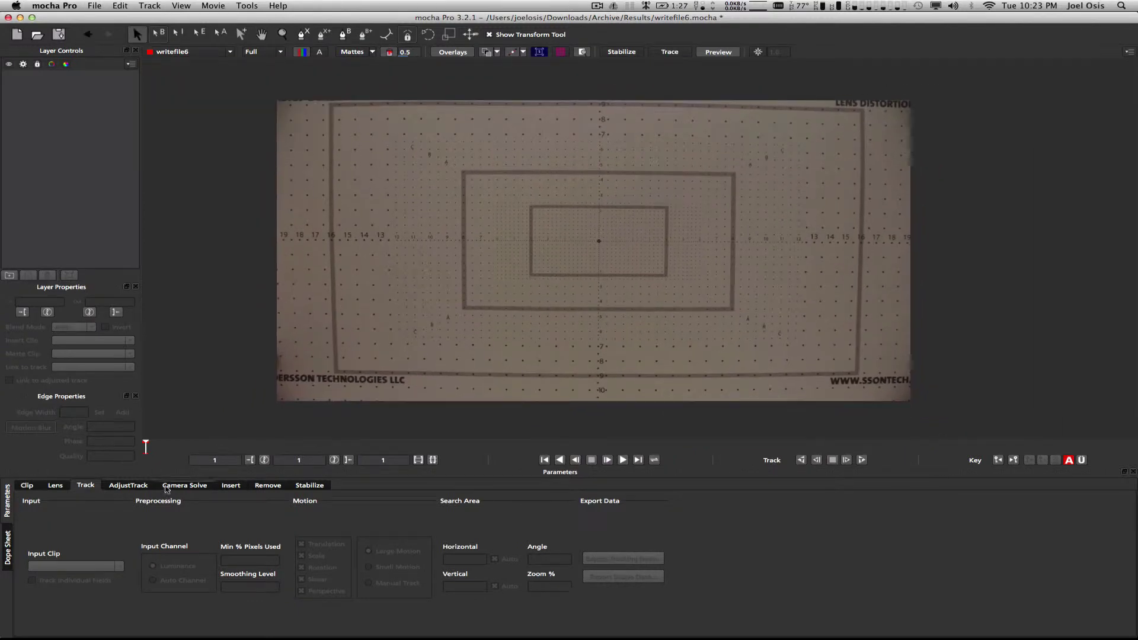
pyautogui.click(56, 486)
pyautogui.click(27, 486)
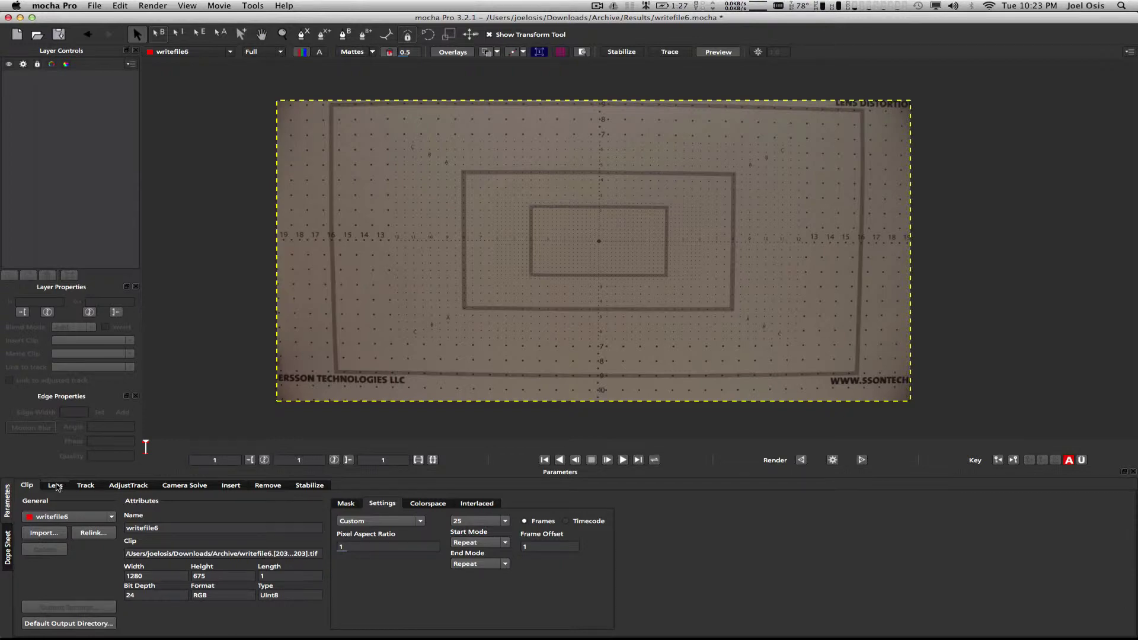
pyautogui.click(56, 485)
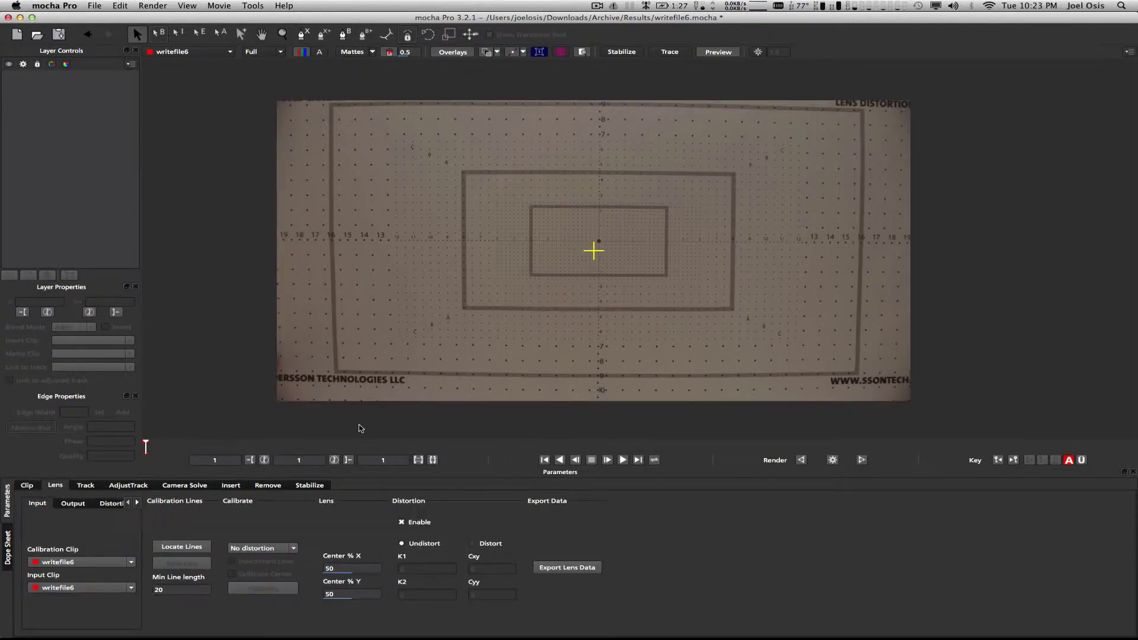
pyautogui.click(181, 546)
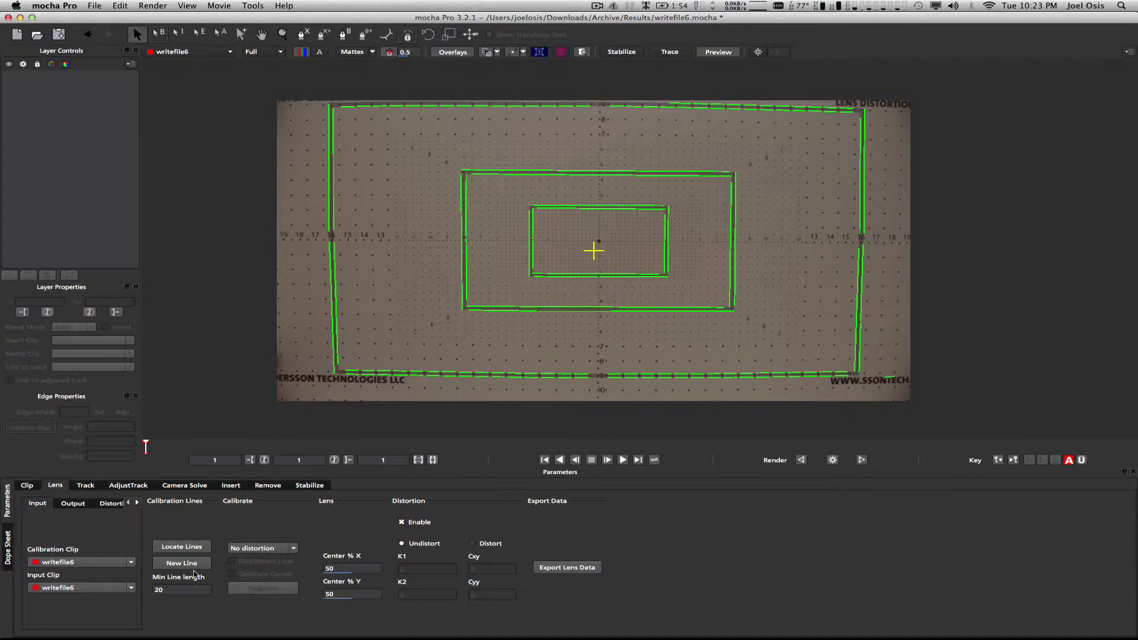
# Set the minimum line length to 0 and build separate calibration lines from the outer rectangle's left and right edge segments.
pyautogui.moveTo(172, 591); pyautogui.dragTo(173, 616)
pyautogui.click(185, 564)
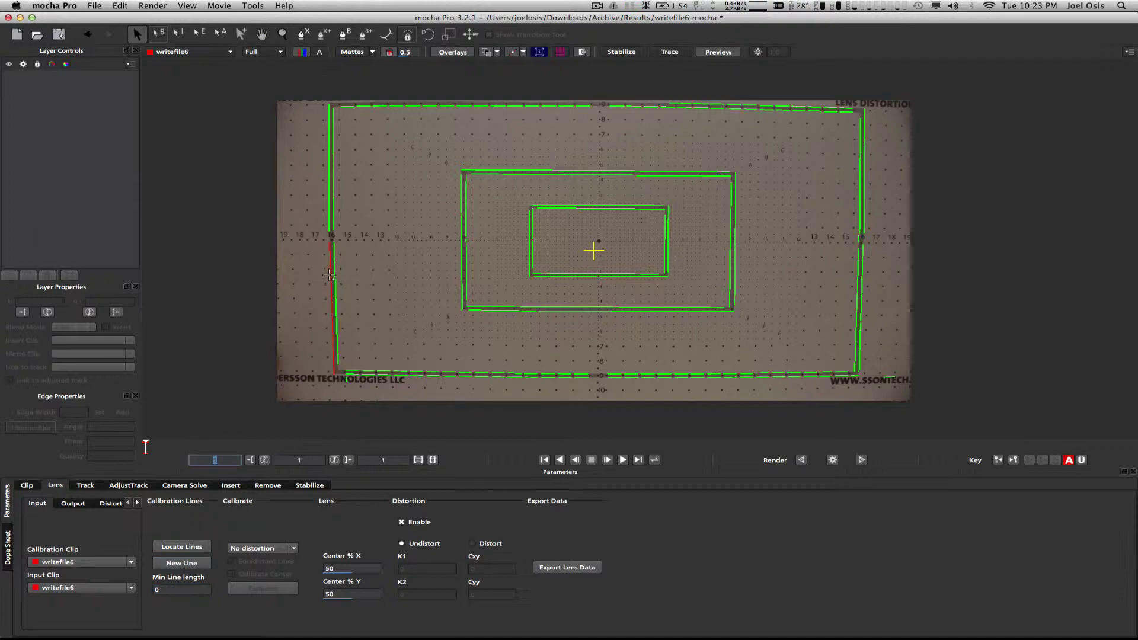
pyautogui.click(331, 278)
pyautogui.click(329, 197)
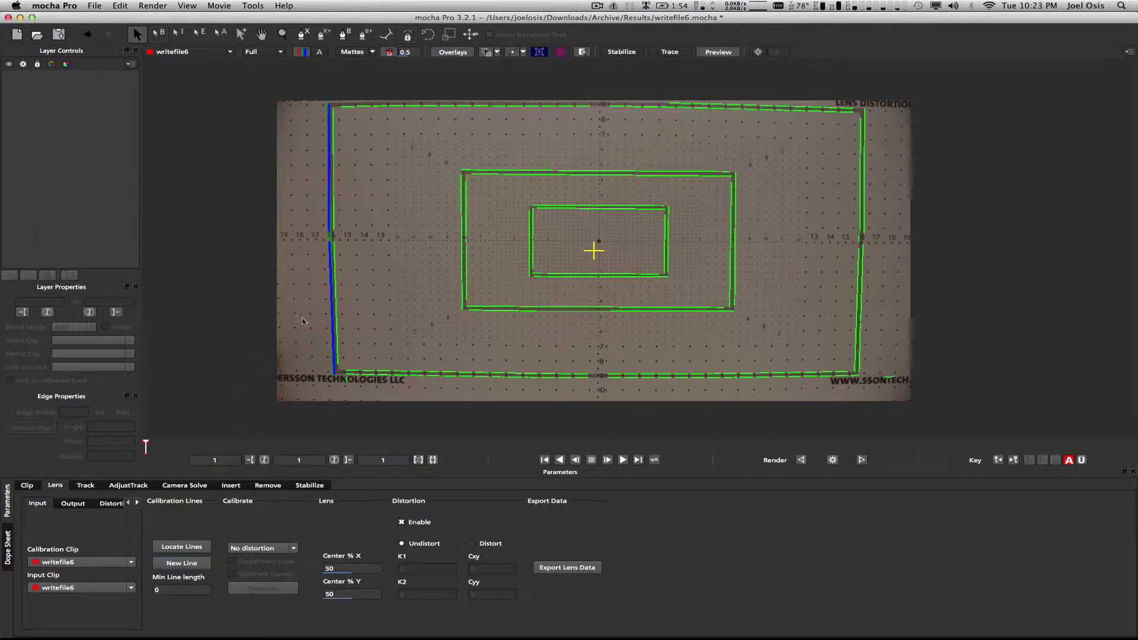
pyautogui.keyDown('shift'); pyautogui.click(860, 176); pyautogui.keyUp('shift')
pyautogui.keyDown('shift'); pyautogui.click(856, 286); pyautogui.keyUp('shift')
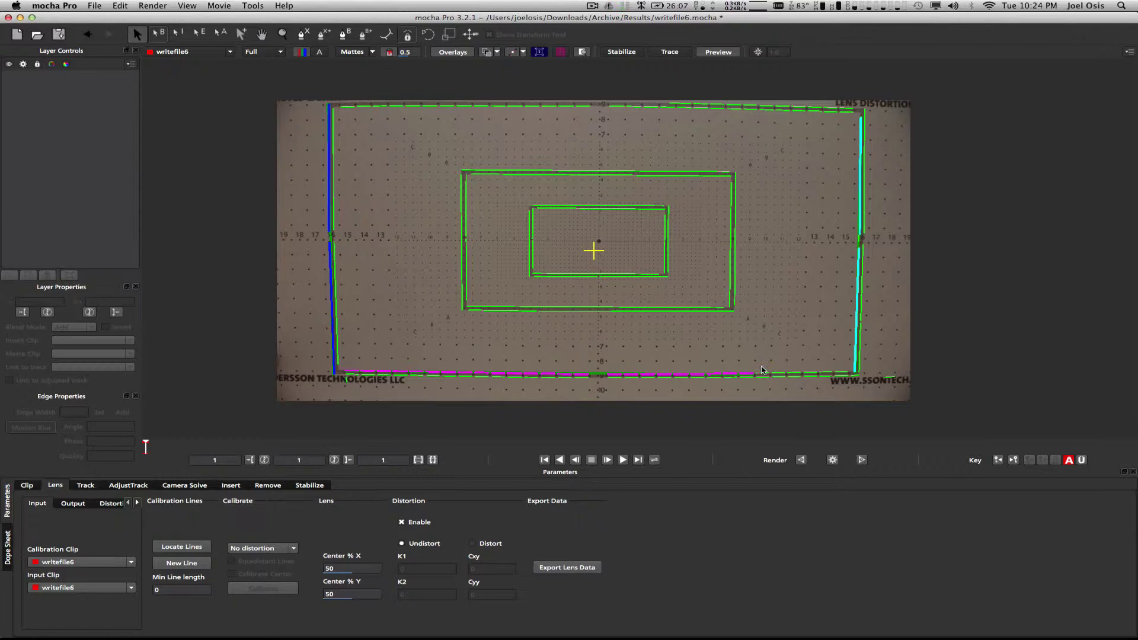
# Add the remaining segments near the lower-right corner to the calibration line along the outer rectangle's bottom edge.
pyautogui.click(802, 369)
pyautogui.click(813, 370)
pyautogui.click(828, 370)
pyautogui.click(841, 370)
# Create a new calibration line from all the segments along the top edge of the outer rectangle.
pyautogui.click(182, 563)
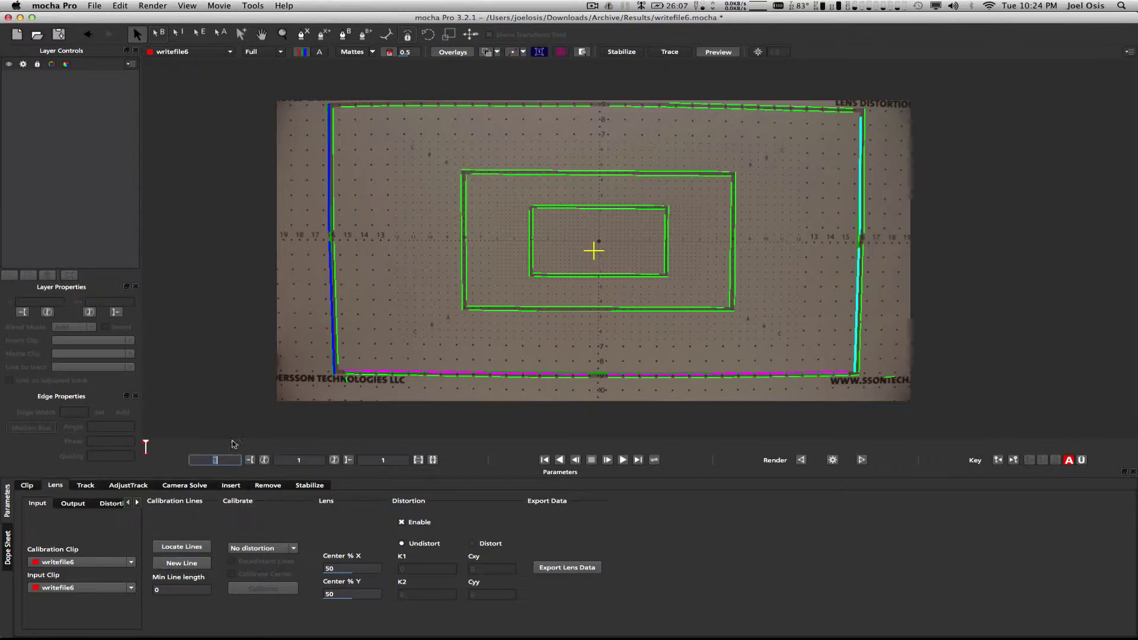
pyautogui.click(345, 108)
pyautogui.click(365, 106)
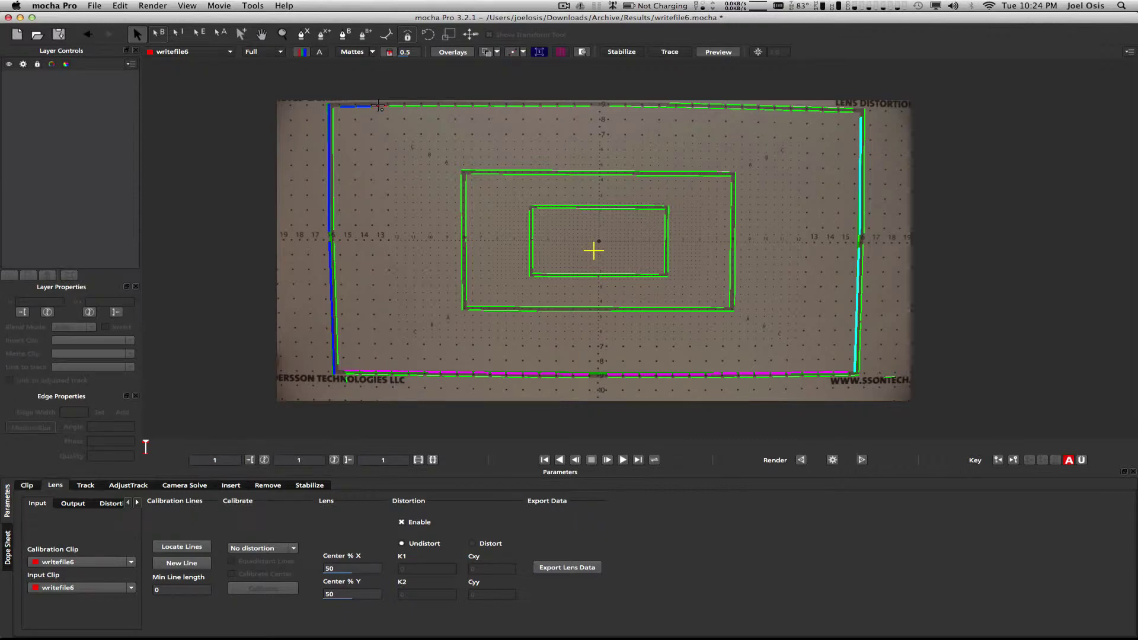
pyautogui.click(380, 105)
pyautogui.click(398, 106)
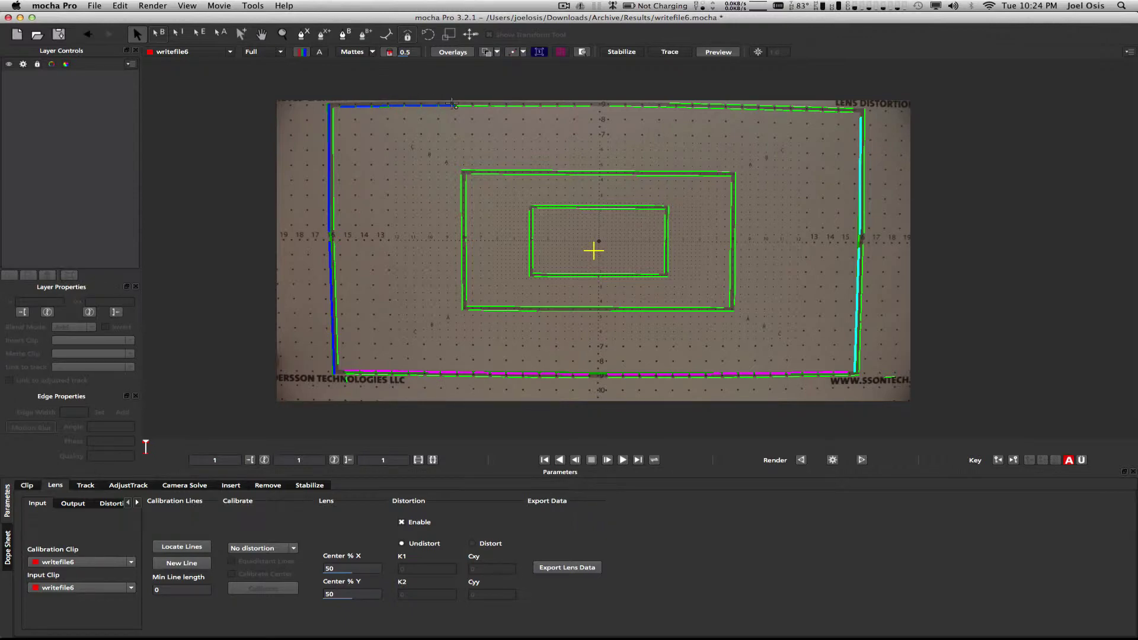
pyautogui.click(468, 106)
pyautogui.click(557, 106)
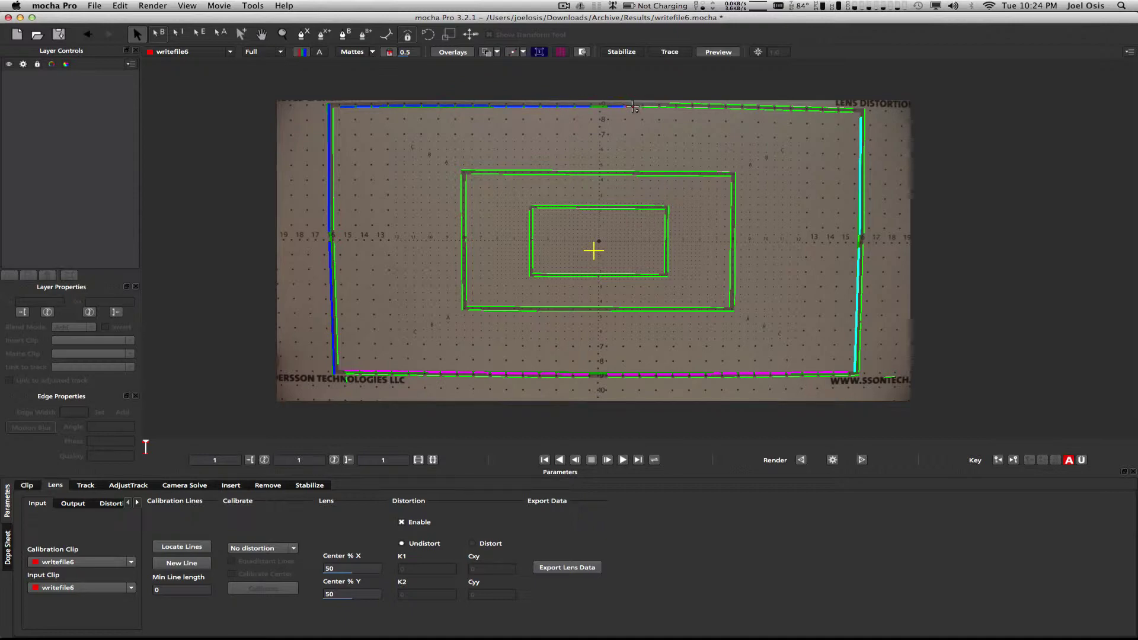
pyautogui.click(664, 106)
pyautogui.click(732, 108)
pyautogui.click(750, 110)
pyautogui.click(766, 111)
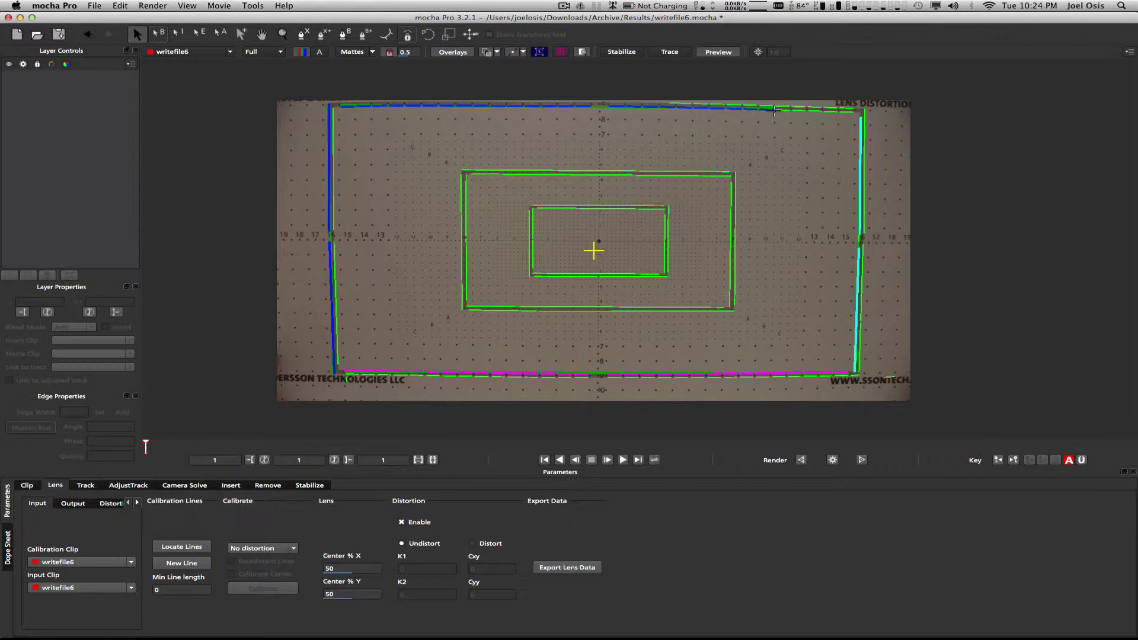
pyautogui.click(781, 111)
pyautogui.click(798, 111)
pyautogui.click(852, 109)
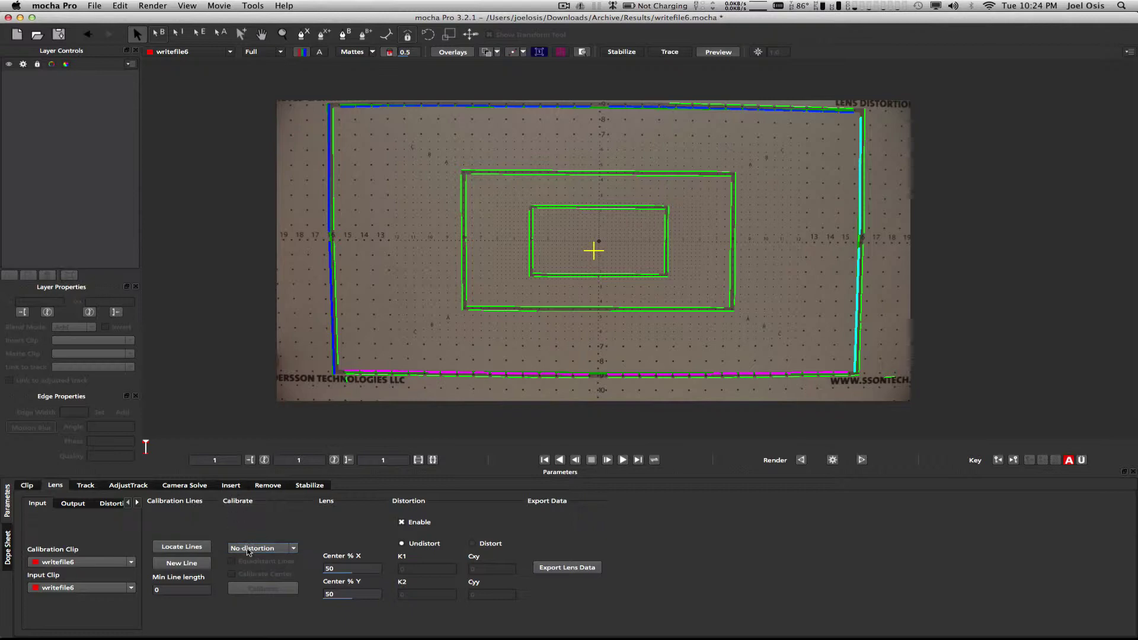
# Calibrate the lens with the 1-Parameter model and Calibrate Center enabled, and render the undistorted clip.
pyautogui.click(243, 549)
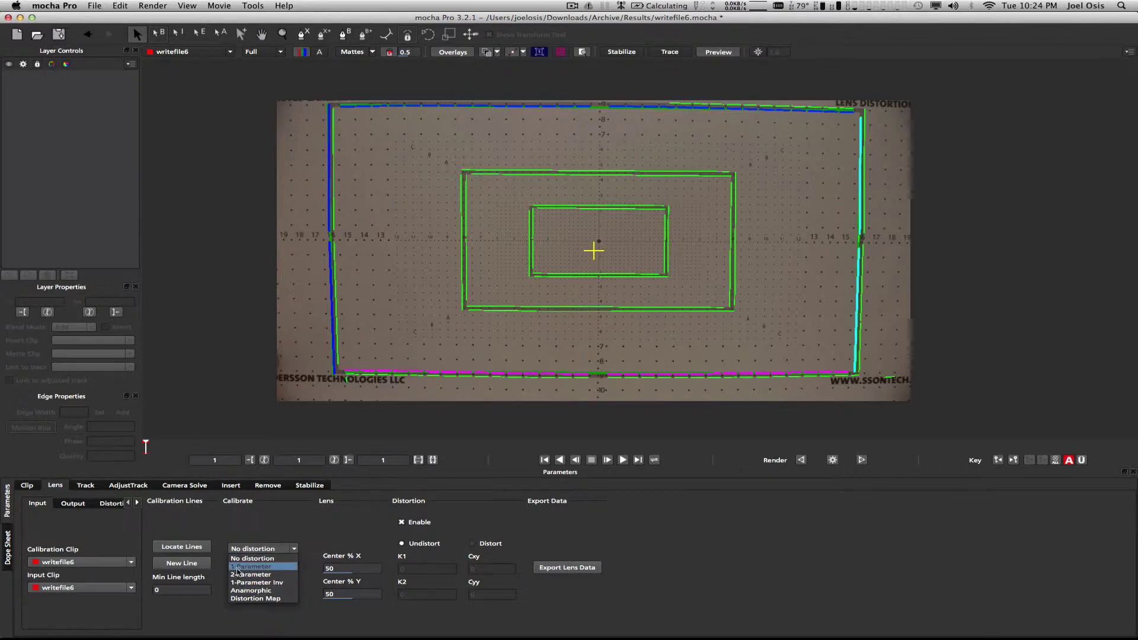
pyautogui.click(237, 566)
pyautogui.click(232, 574)
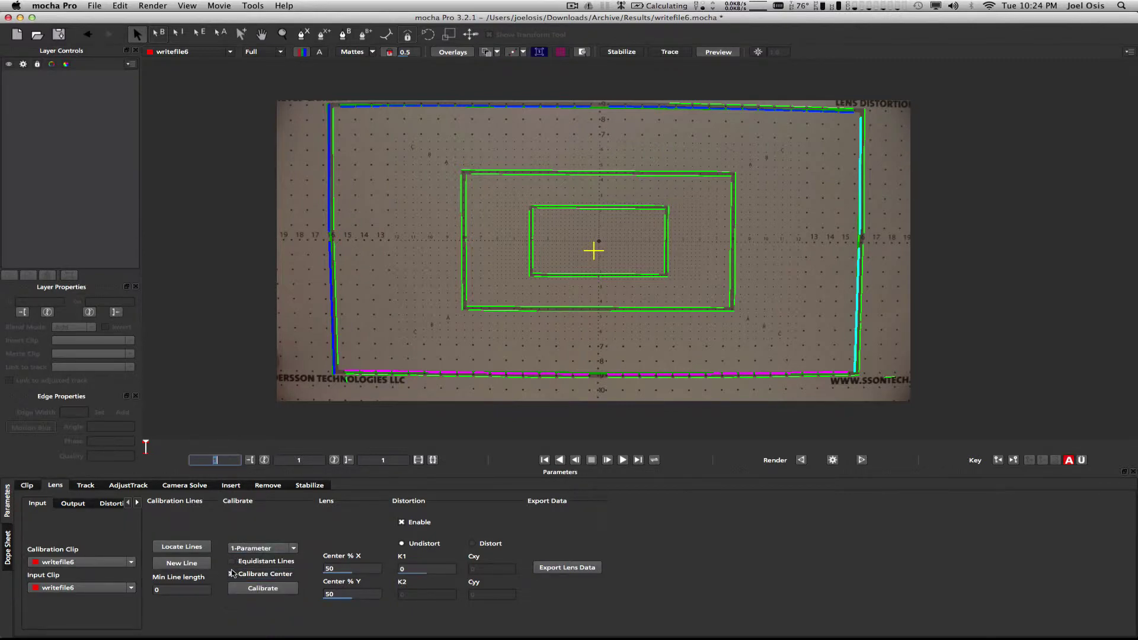
pyautogui.click(255, 590)
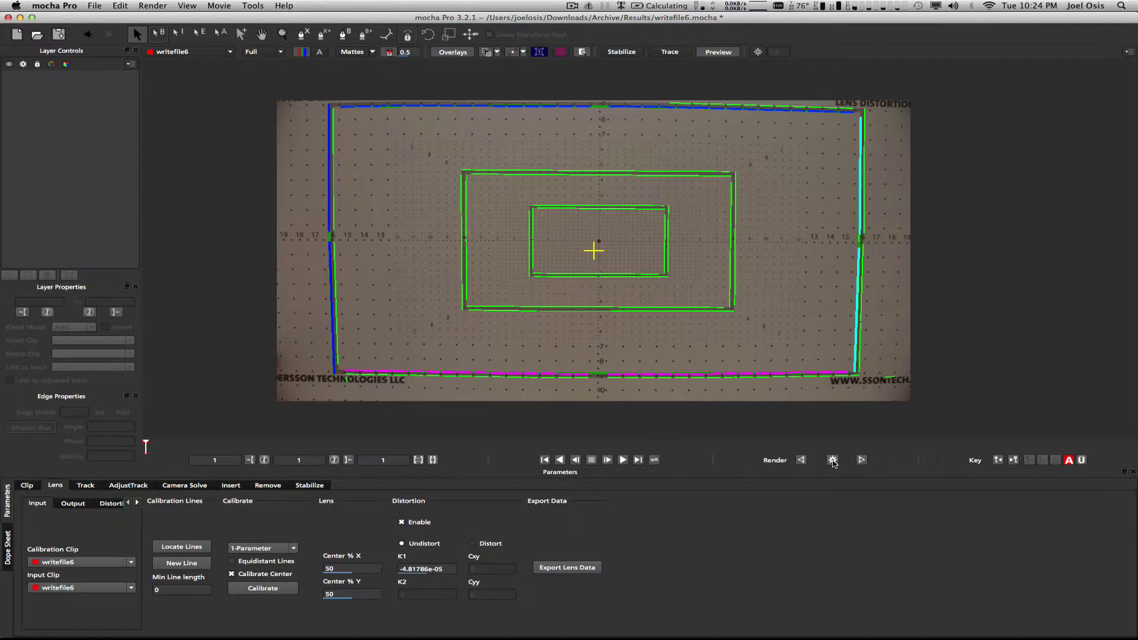
pyautogui.click(832, 460)
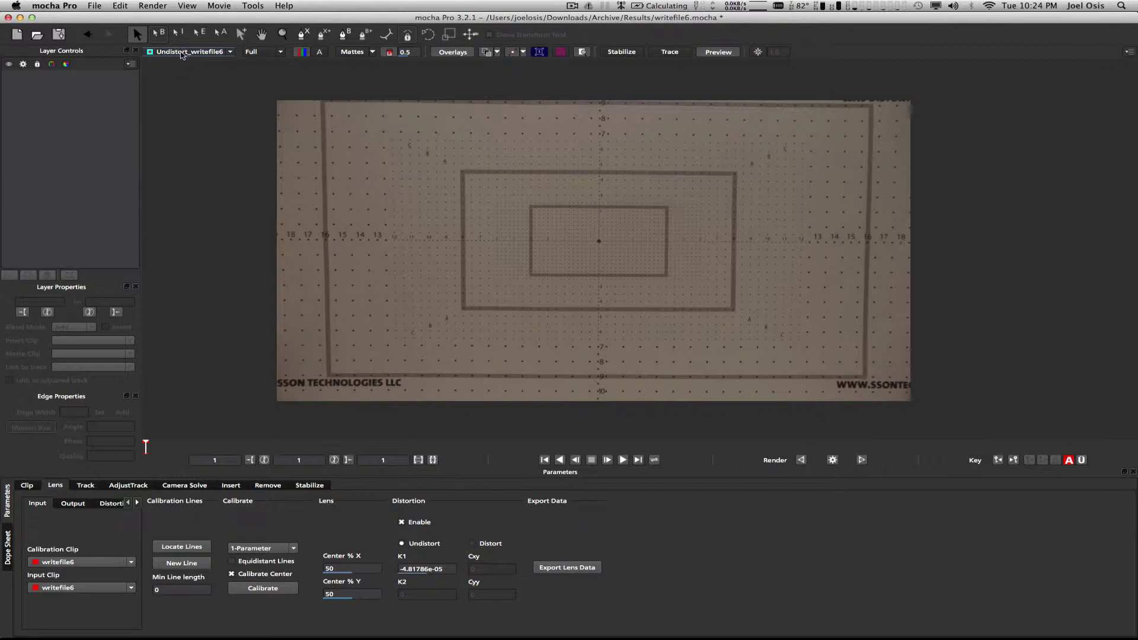
# Compare the original writefile6 clip with the rendered Undistort_writefile6 clip in the viewer.
pyautogui.click(179, 52)
pyautogui.click(170, 63)
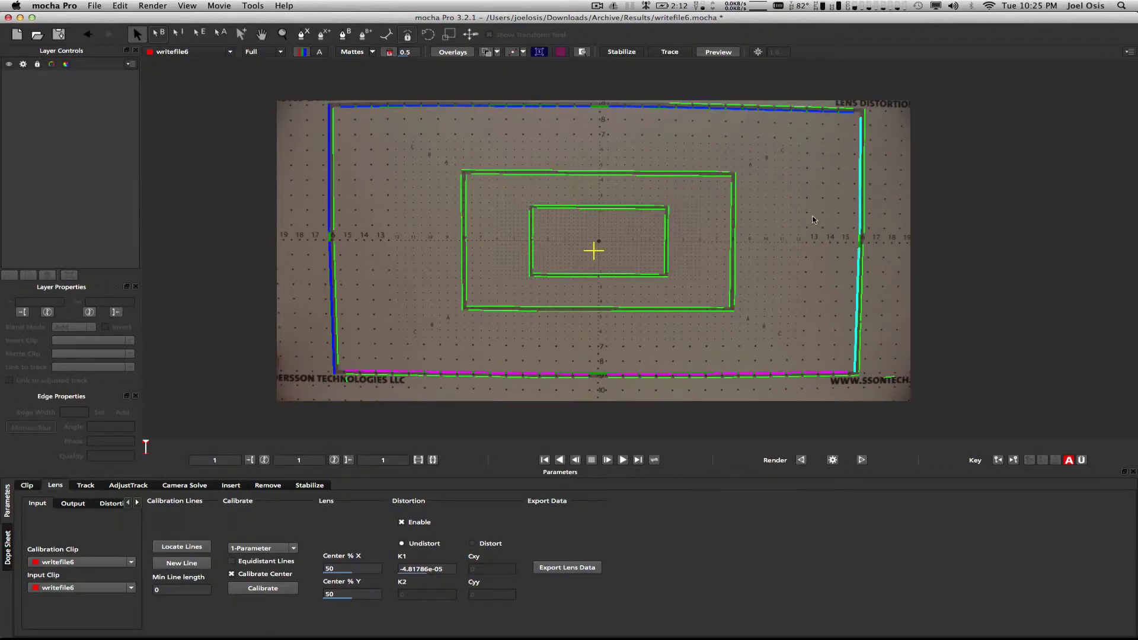
pyautogui.click(179, 52)
pyautogui.click(175, 106)
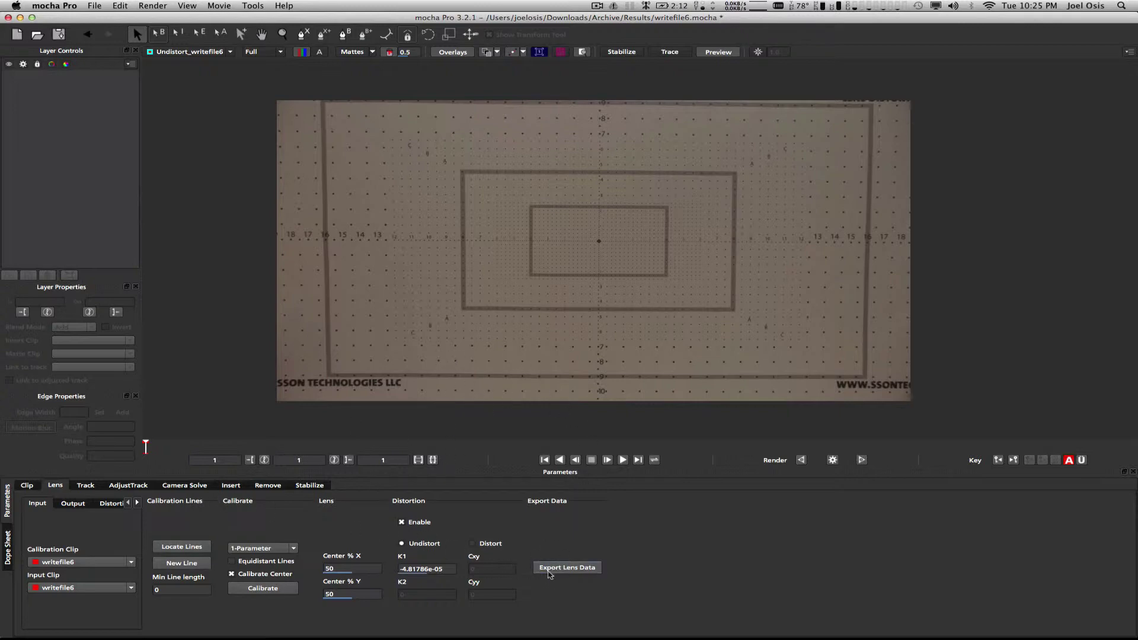
# Export the lens data as an Undistort distortion map clip in .tiff format to the THUNDER_BUTTERS/test folder.
pyautogui.click(553, 566)
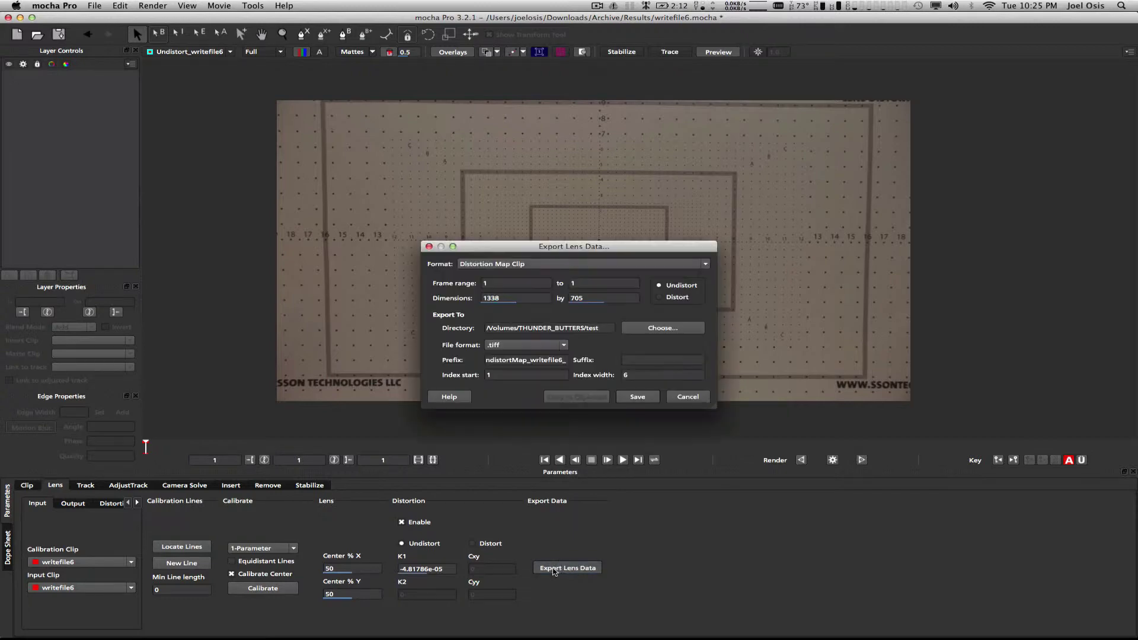
pyautogui.moveTo(502, 252); pyautogui.dragTo(442, 190)
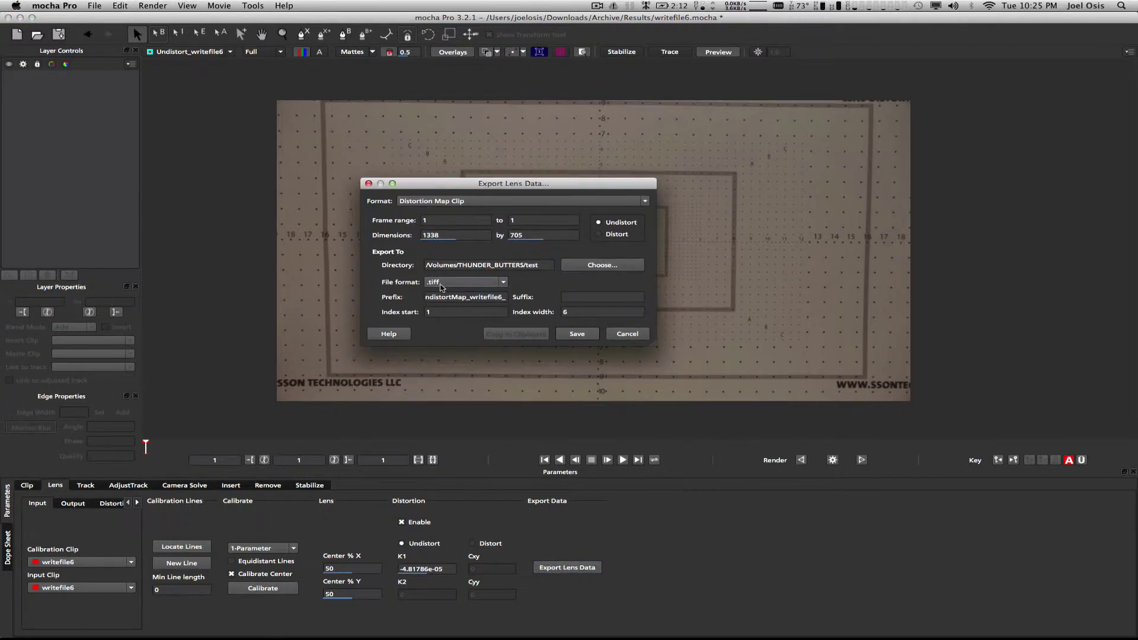
pyautogui.click(439, 282)
pyautogui.click(428, 308)
pyautogui.moveTo(464, 185); pyautogui.dragTo(474, 168)
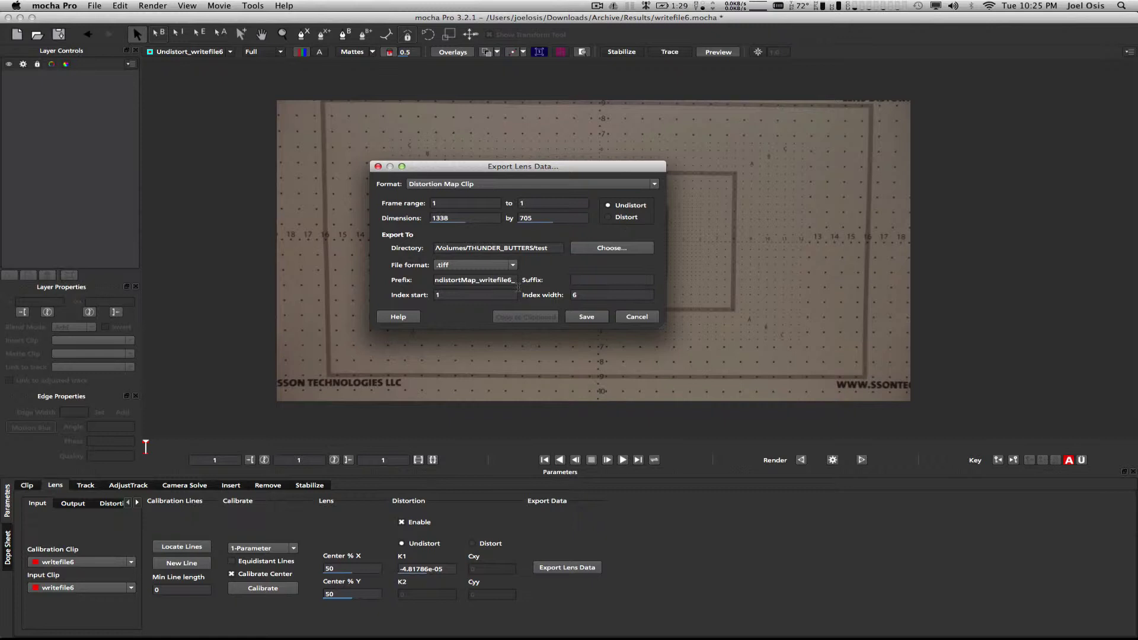
pyautogui.click(587, 317)
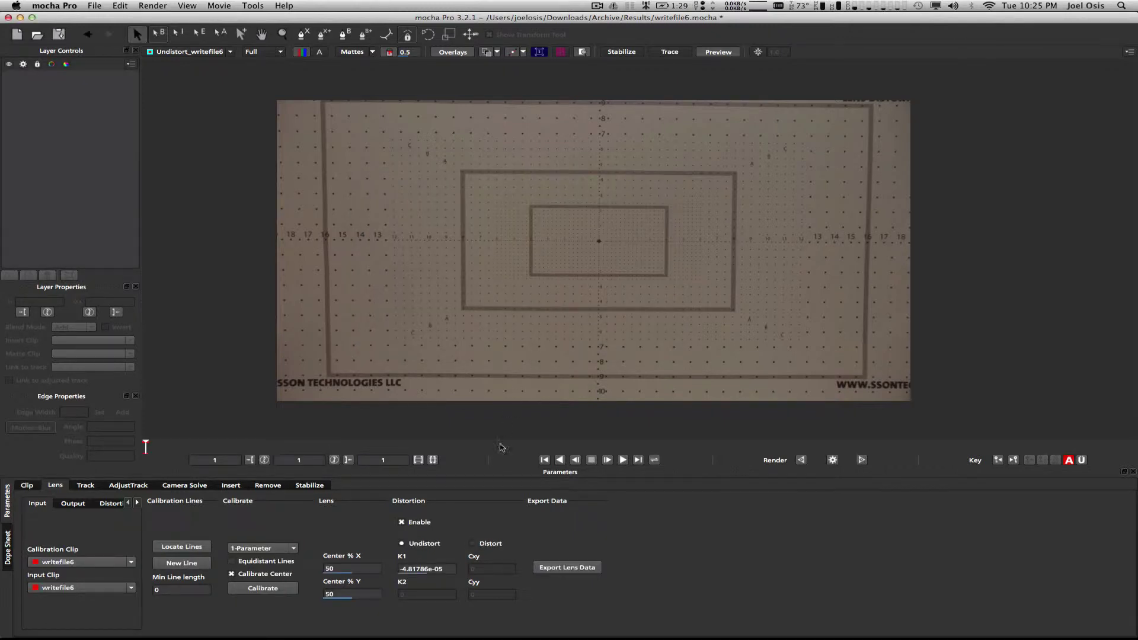
# Export the Undistort distortion map clip again as .tiff, with the lensworkflow folder on THUNDER_BUTTERS as the directory.
pyautogui.click(548, 570)
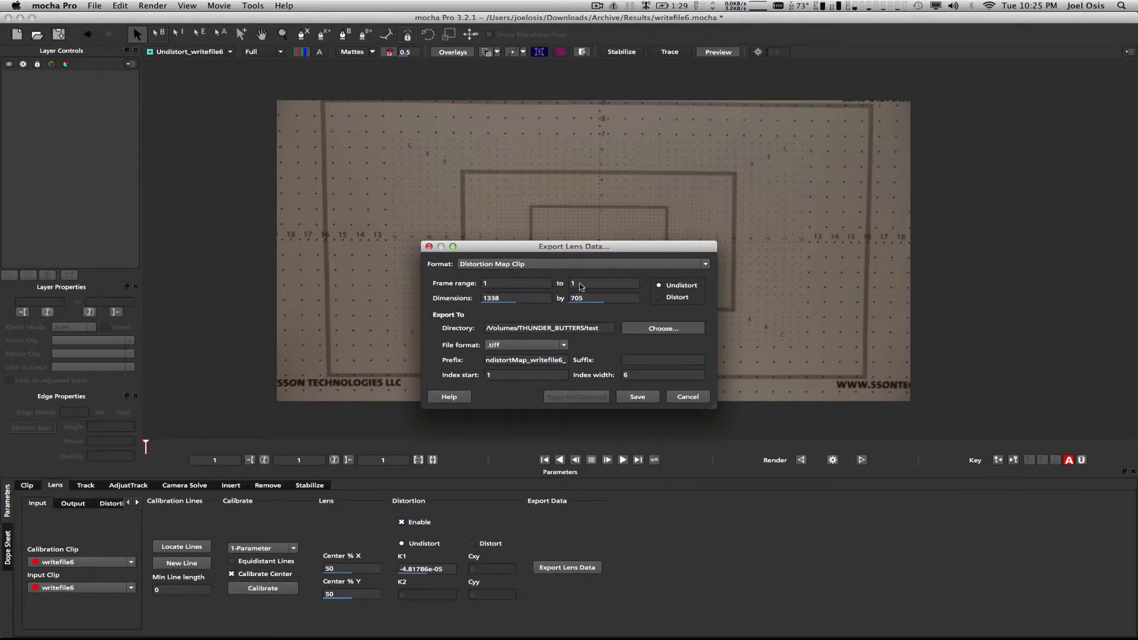
pyautogui.click(640, 330)
pyautogui.click(499, 110)
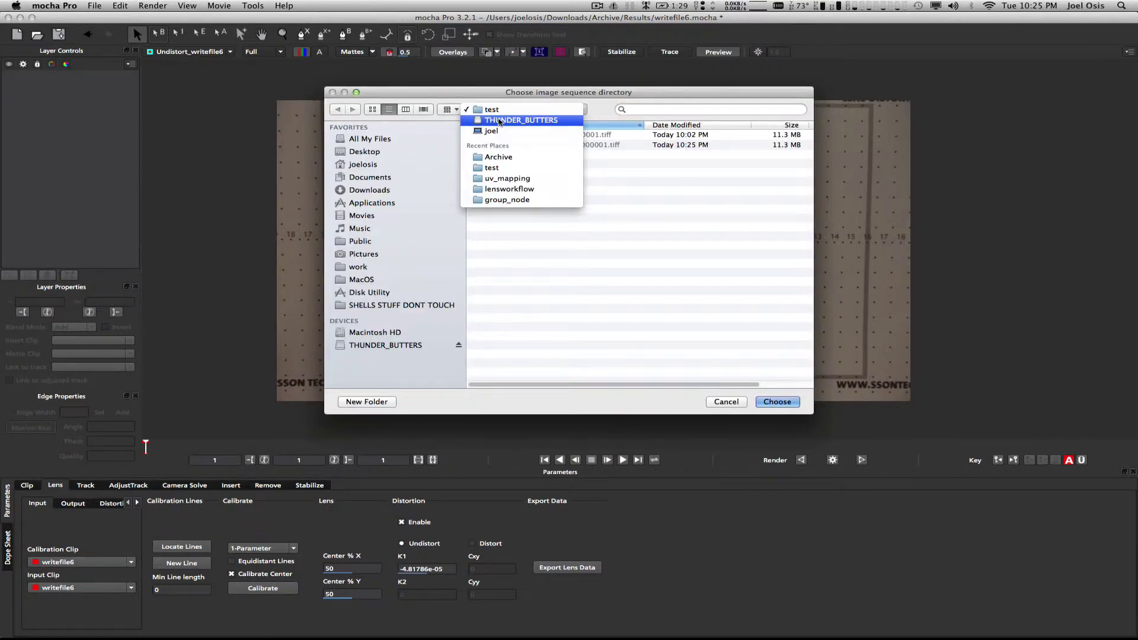
pyautogui.click(501, 120)
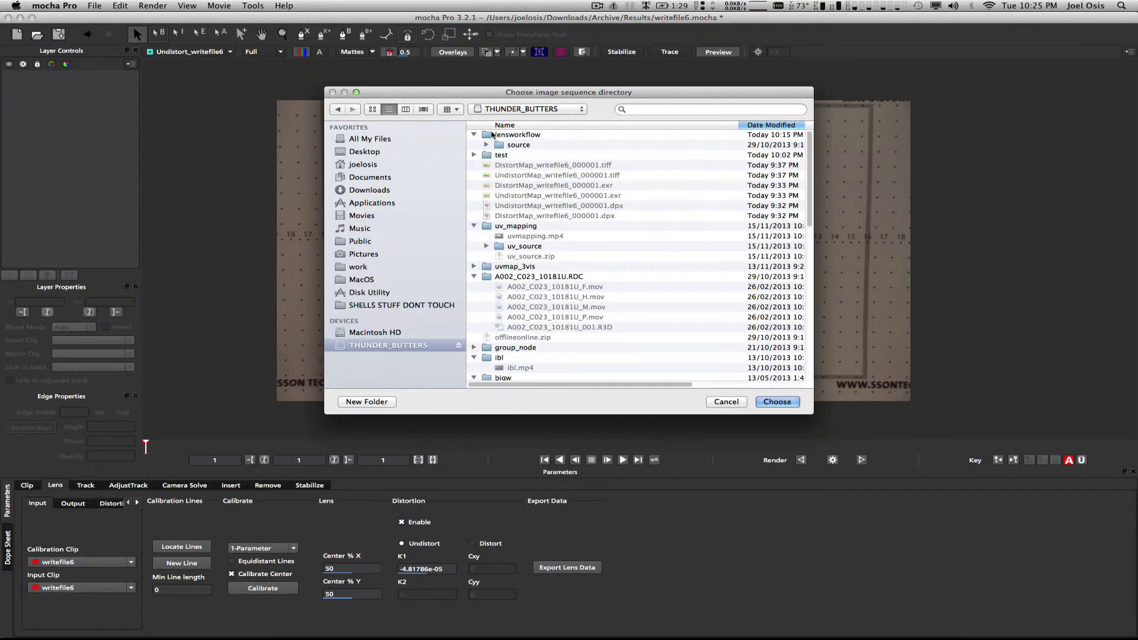
pyautogui.click(519, 145)
pyautogui.click(516, 137)
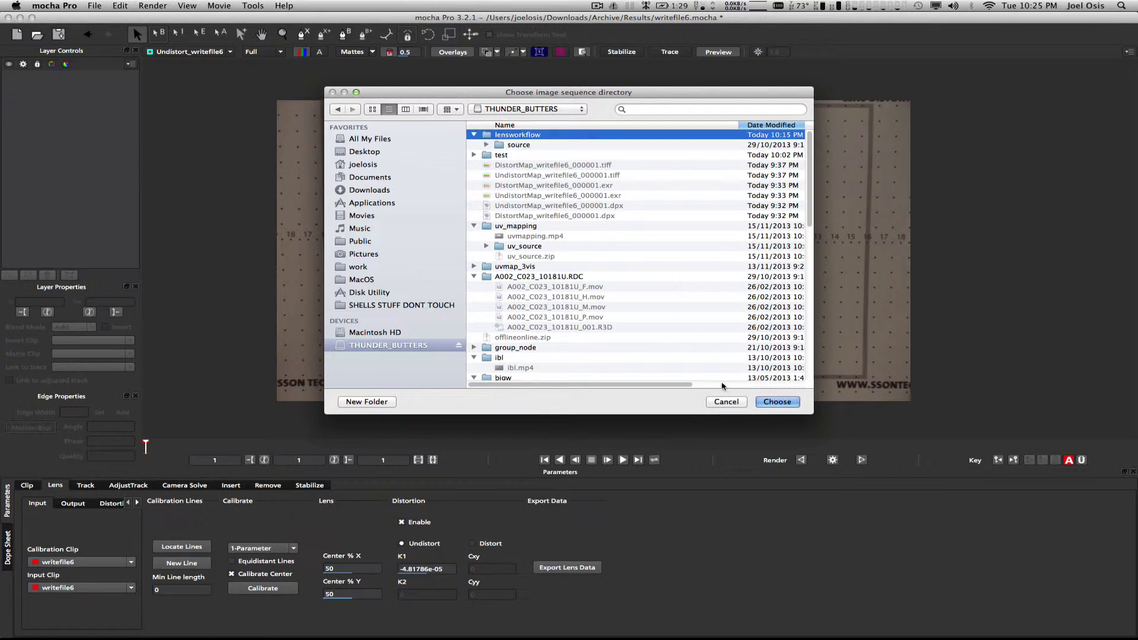
pyautogui.click(776, 402)
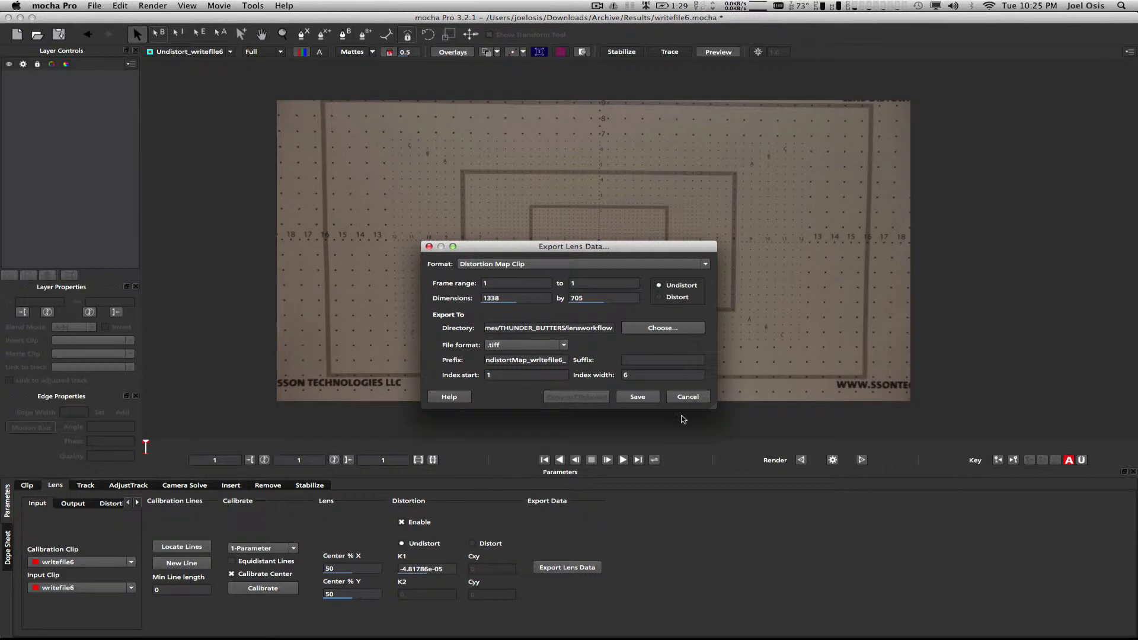
pyautogui.click(638, 397)
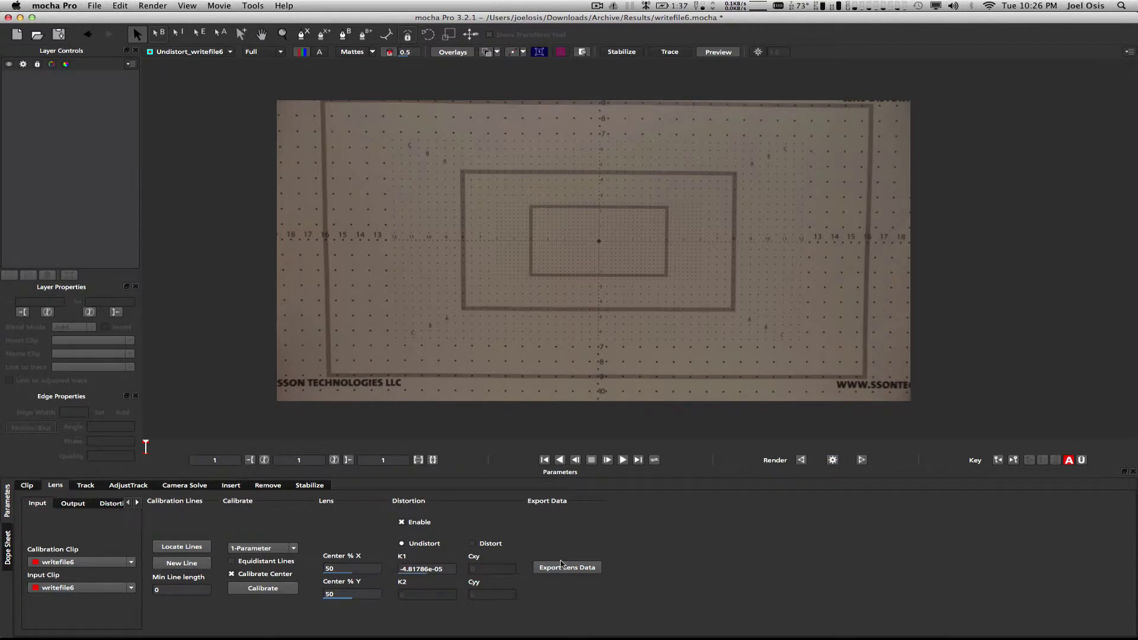
# Export the lens data as a Distort distortion map clip in .tiff format to the lensworkflow folder.
pyautogui.click(550, 570)
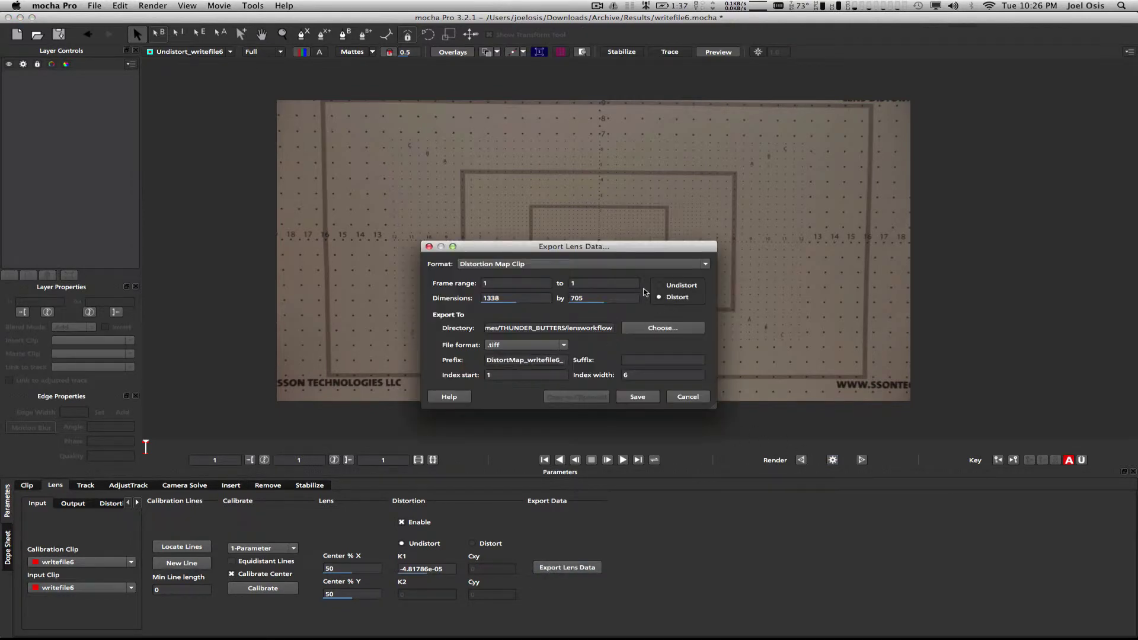
pyautogui.click(635, 399)
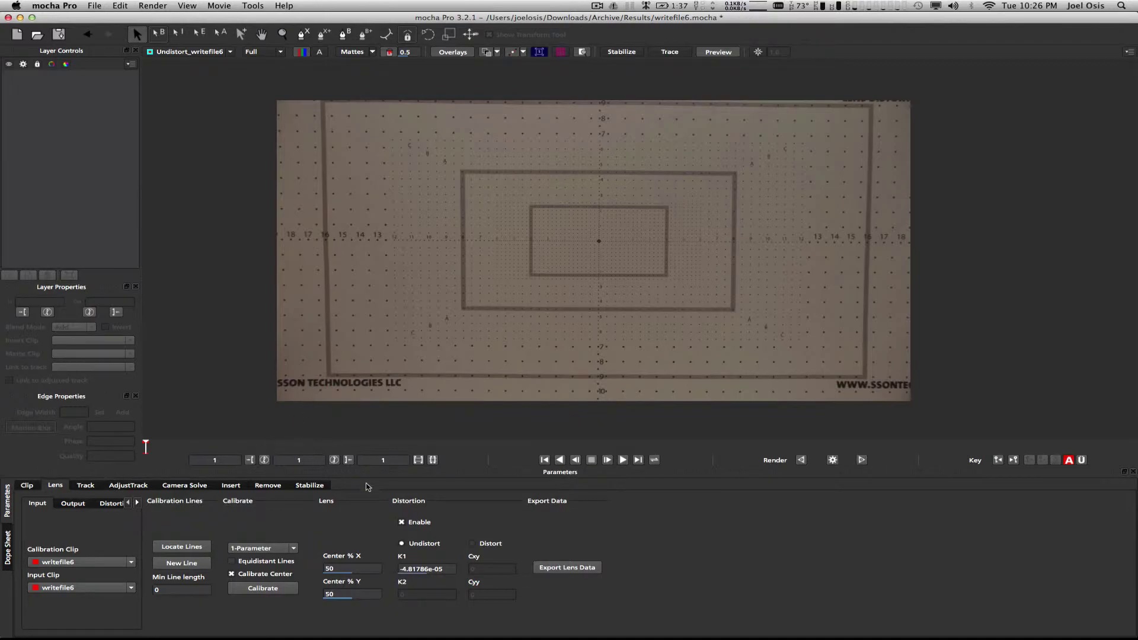
# Switch to Smoke, show the writefile6 clip in the player at 00:00:09+02, and fit the image to the view.
pyautogui.press('super+Tab')
pyautogui.press('super+Tab')
pyautogui.press('super+Tab')
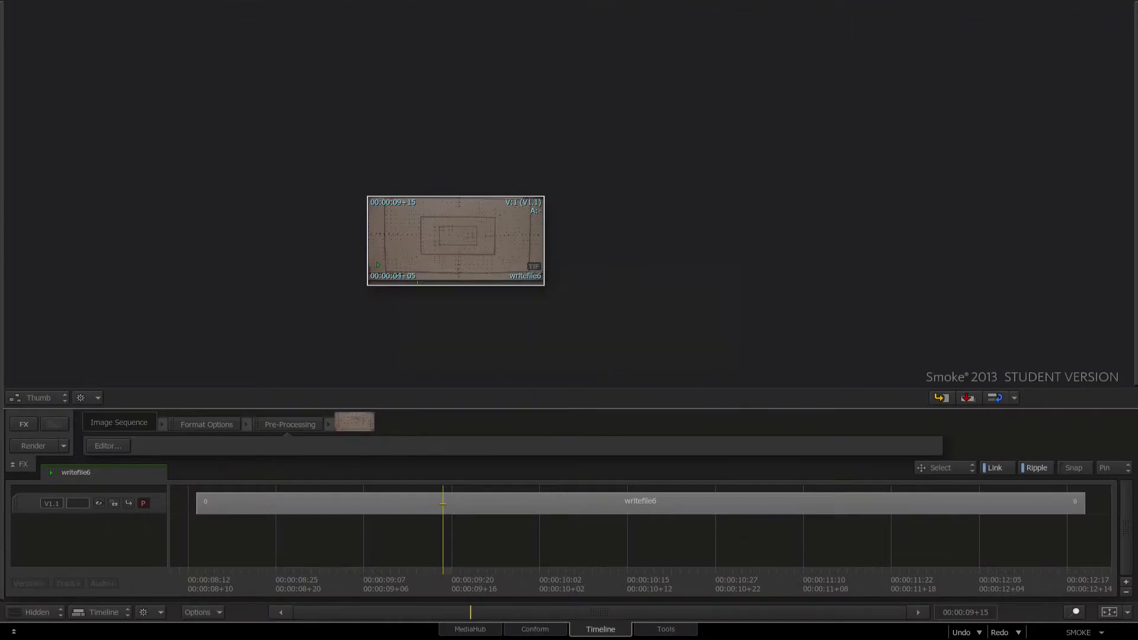
pyautogui.hotkey('ctrl', '2')
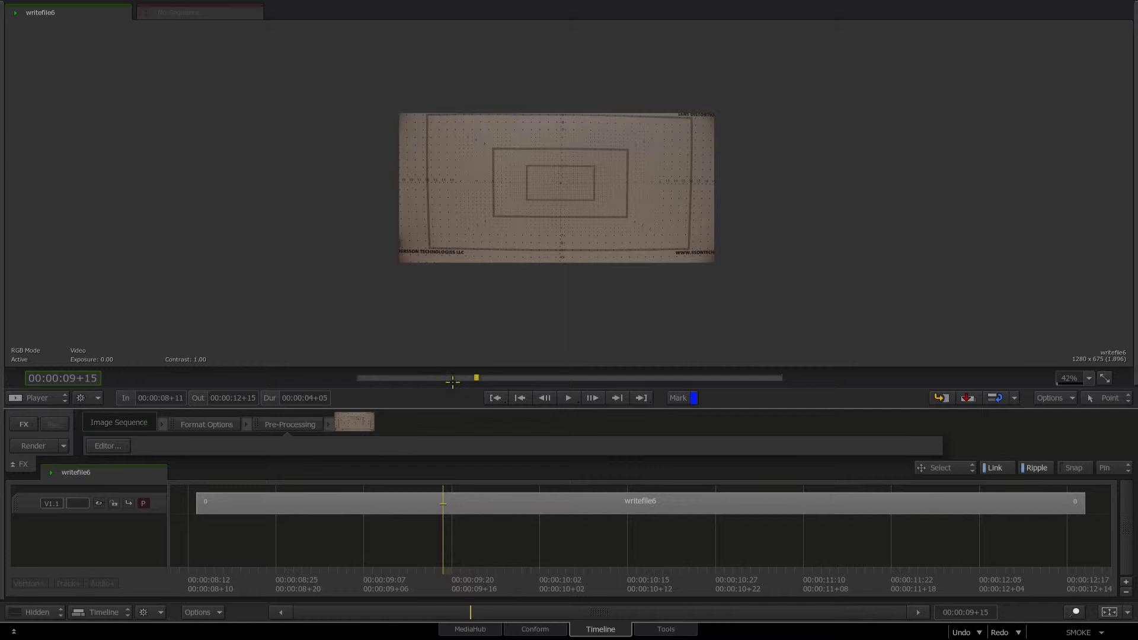
pyautogui.moveTo(453, 382)
pyautogui.mouseDown()
pyautogui.moveTo(393, 383)
pyautogui.moveTo(421, 383)
pyautogui.mouseUp()
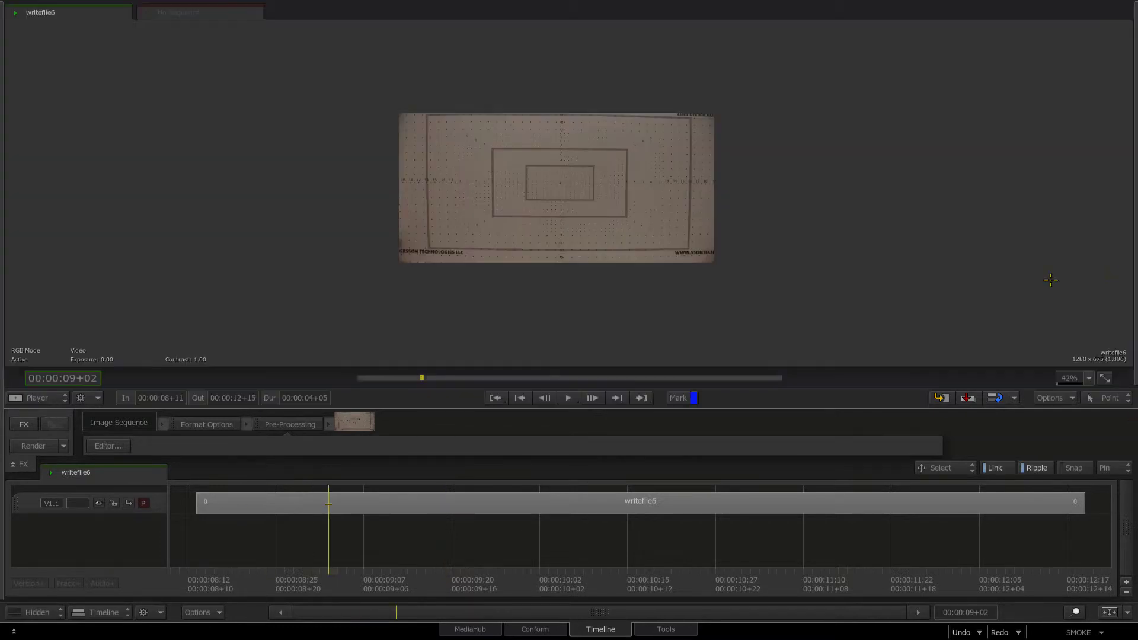
pyautogui.click(1089, 378)
pyautogui.click(1088, 576)
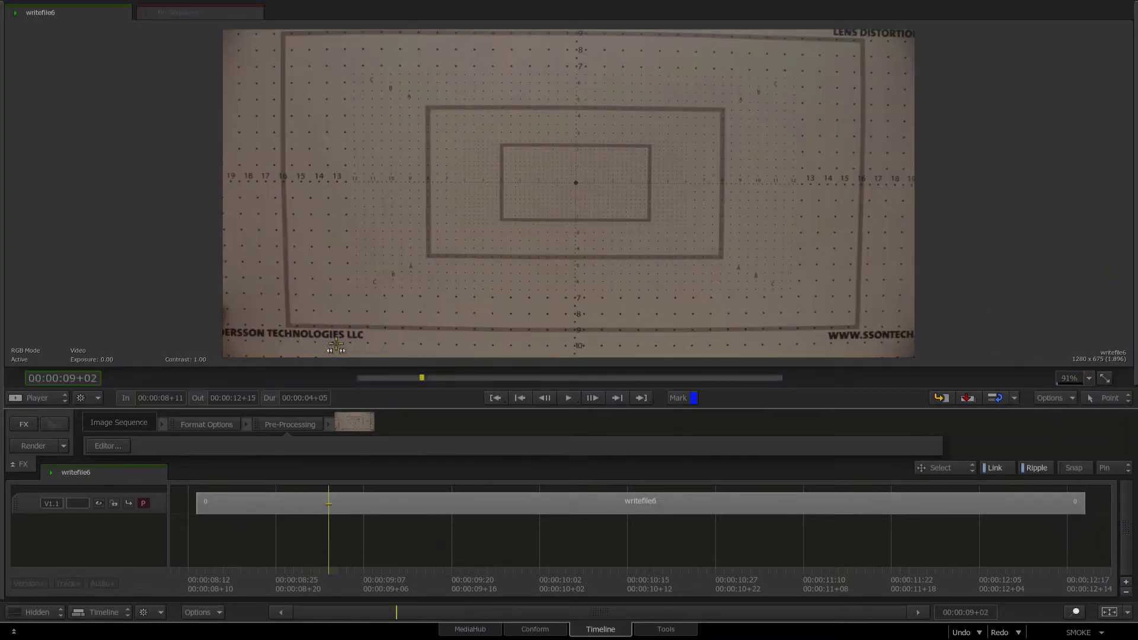
# Open the writefile6 timeline clip in ConnectFX and make more room in the node schematic.
pyautogui.click(25, 422)
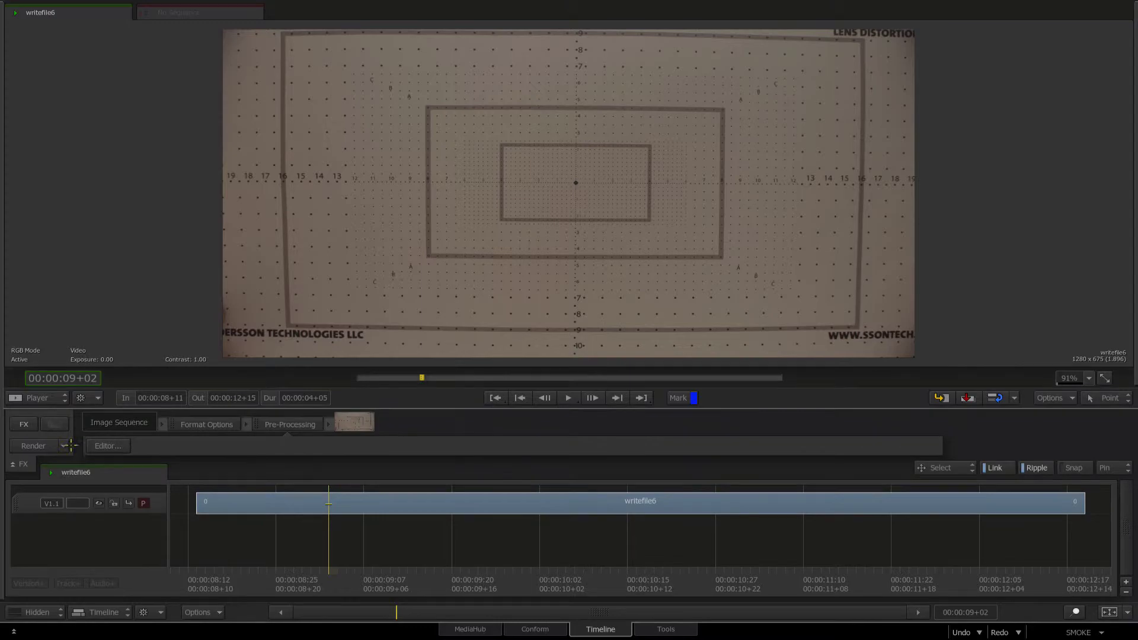
pyautogui.click(25, 421)
pyautogui.click(69, 436)
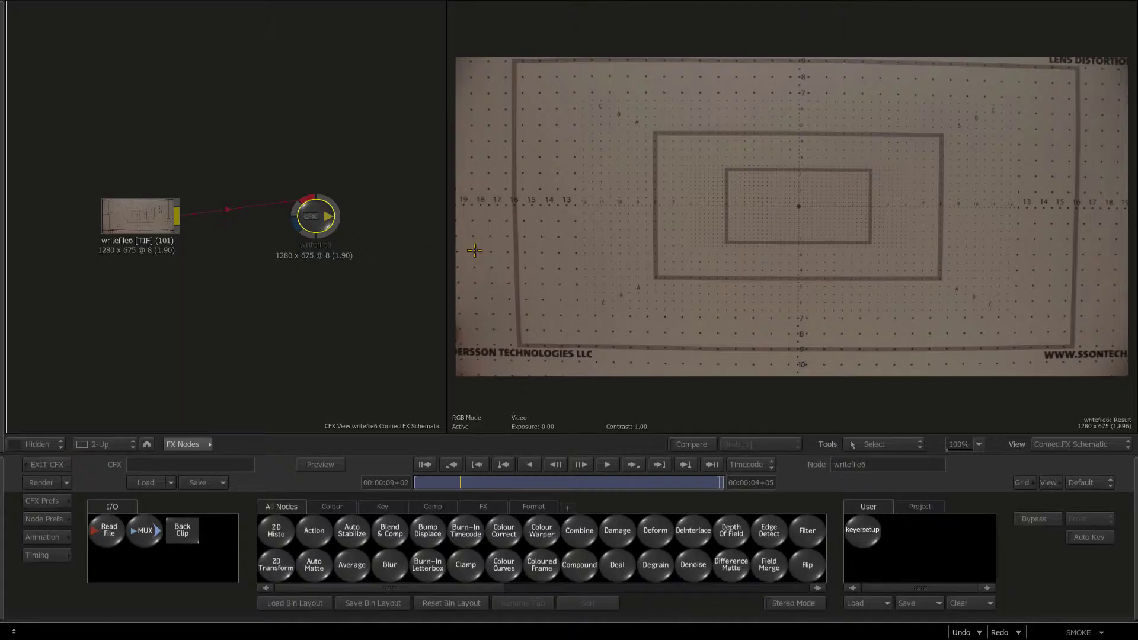
pyautogui.moveTo(443, 247); pyautogui.dragTo(615, 273)
pyautogui.moveTo(217, 204); pyautogui.dragTo(168, 257)
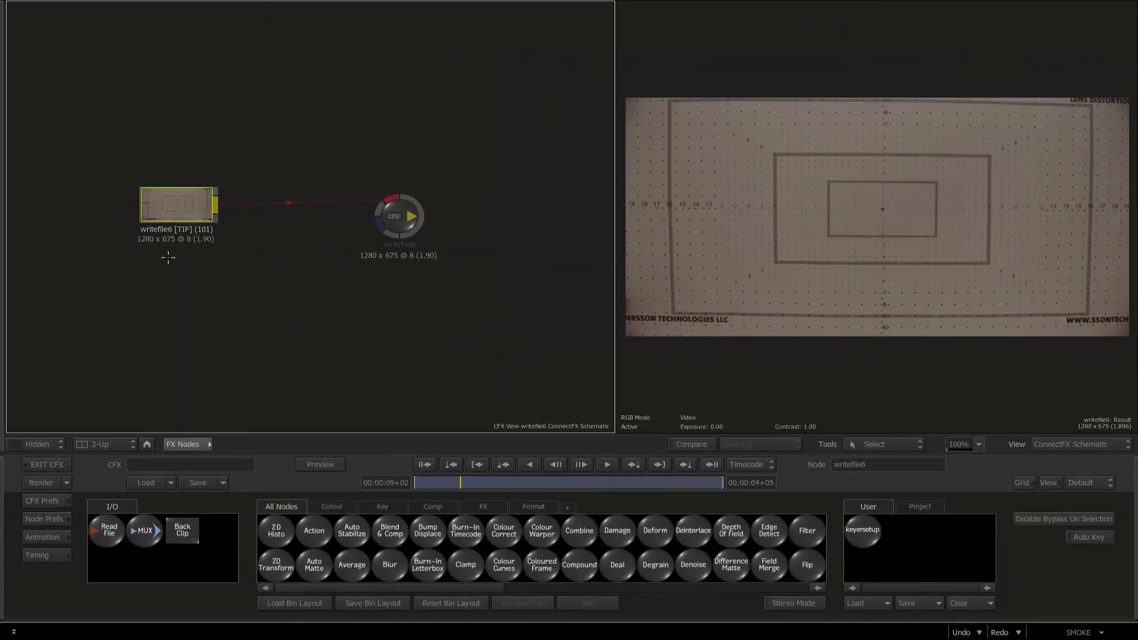
# Read UndistortMap_writefile6_000001 from the lensworkflow folder into the schematic and place it below the writefile6 clip.
pyautogui.click(109, 530)
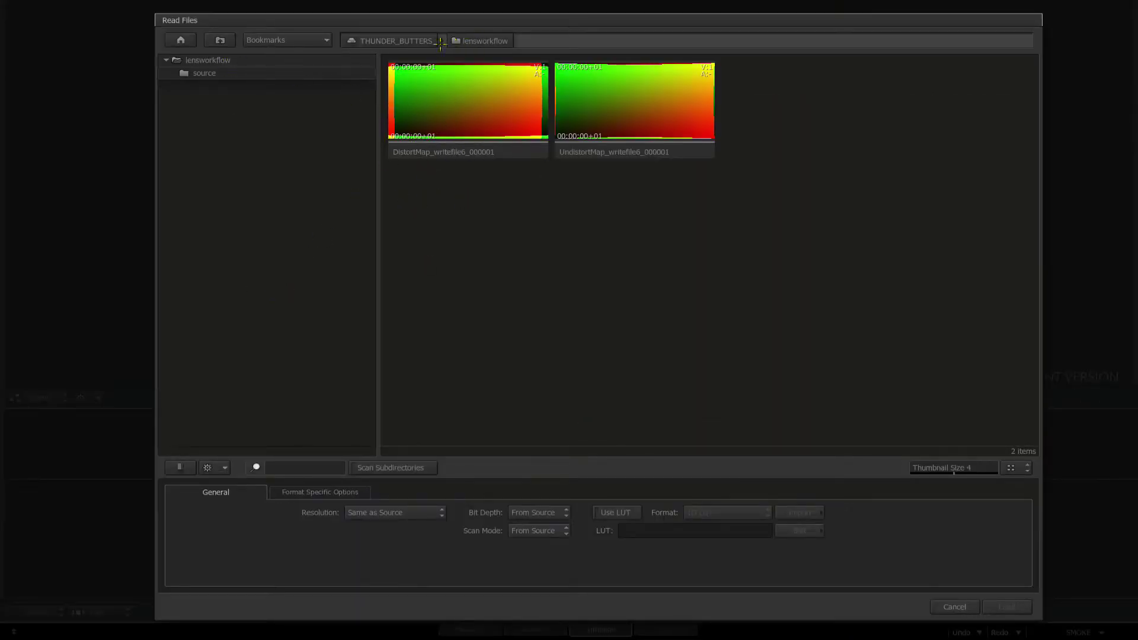
pyautogui.click(515, 153)
pyautogui.click(568, 152)
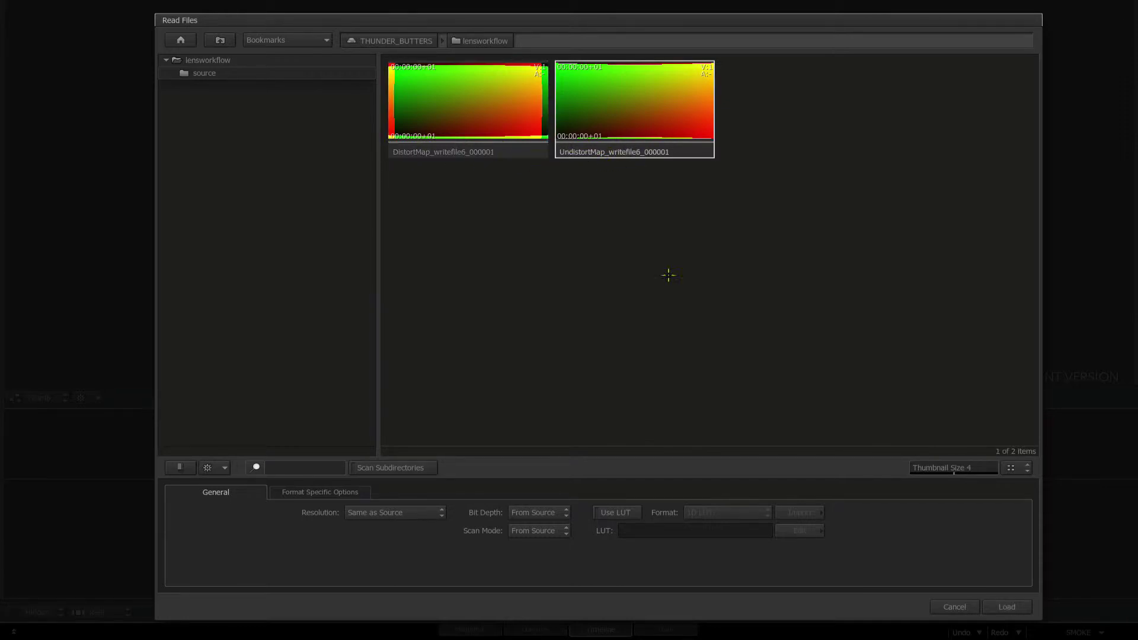
pyautogui.click(1007, 607)
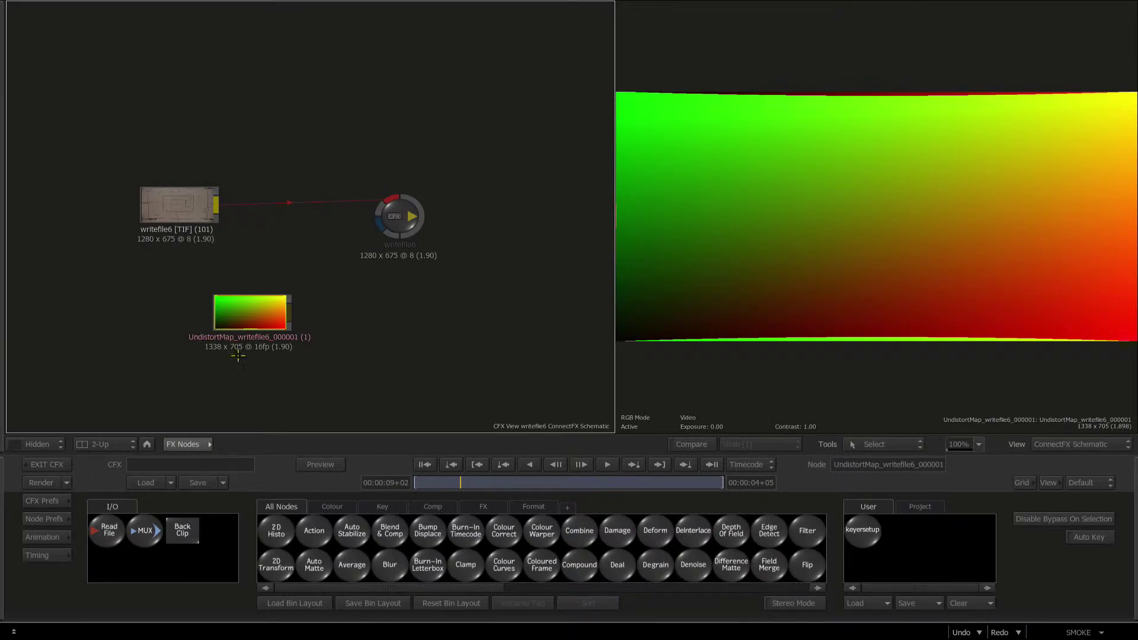
pyautogui.moveTo(252, 361); pyautogui.dragTo(231, 217)
# Read DistortMap_writefile6_000001 into the schematic below the undistort map and space out the nodes.
pyautogui.click(105, 527)
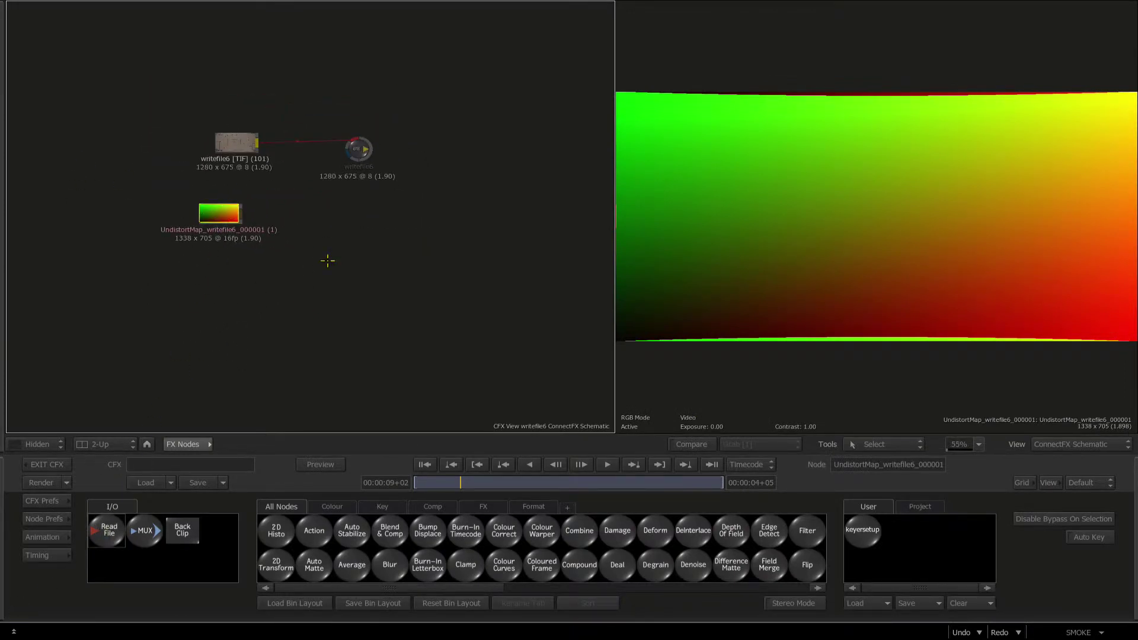
pyautogui.click(490, 156)
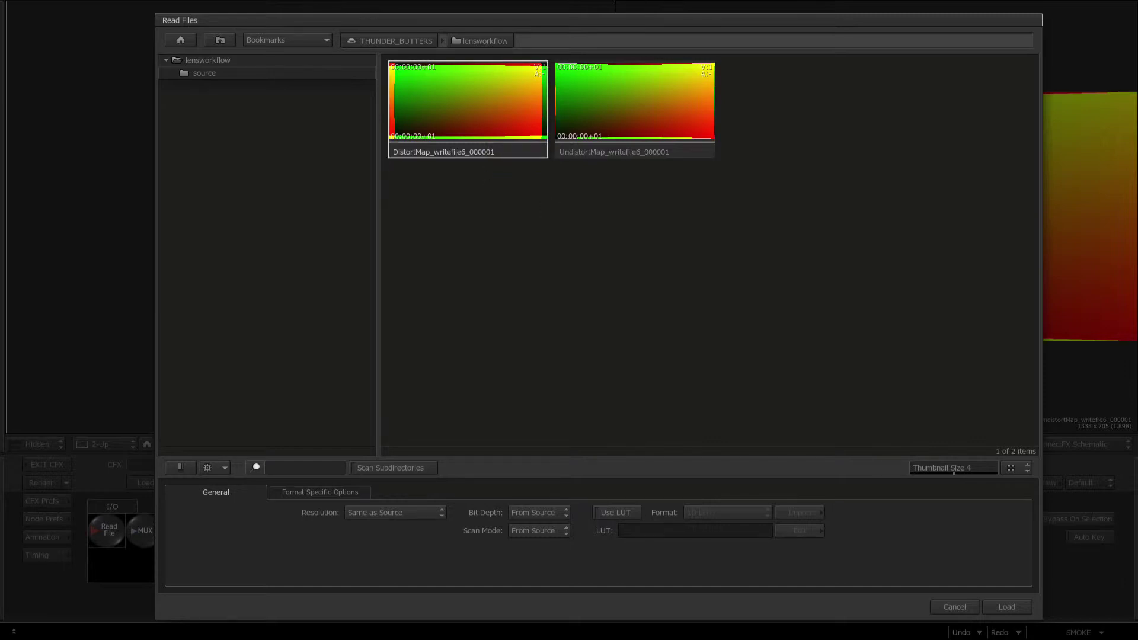
pyautogui.click(1006, 606)
pyautogui.moveTo(228, 372); pyautogui.dragTo(225, 274)
pyautogui.moveTo(232, 216); pyautogui.dragTo(240, 220)
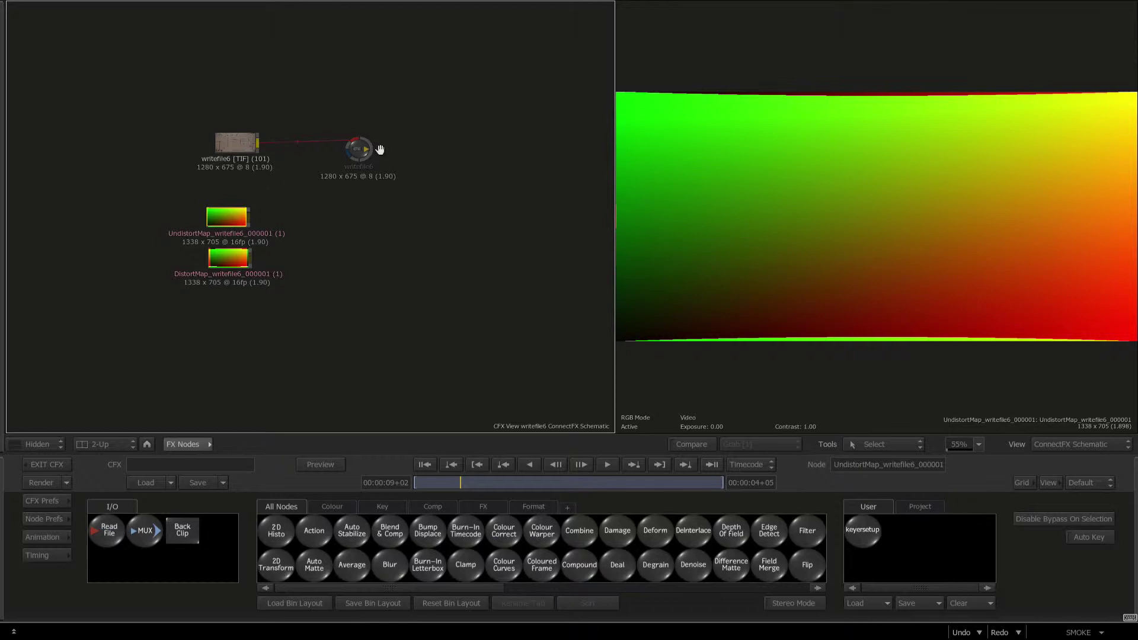
pyautogui.moveTo(361, 150); pyautogui.dragTo(441, 156)
pyautogui.moveTo(246, 182); pyautogui.dragTo(178, 207)
pyautogui.moveTo(219, 197); pyautogui.dragTo(260, 189)
pyautogui.scroll(-2, 259, 190)
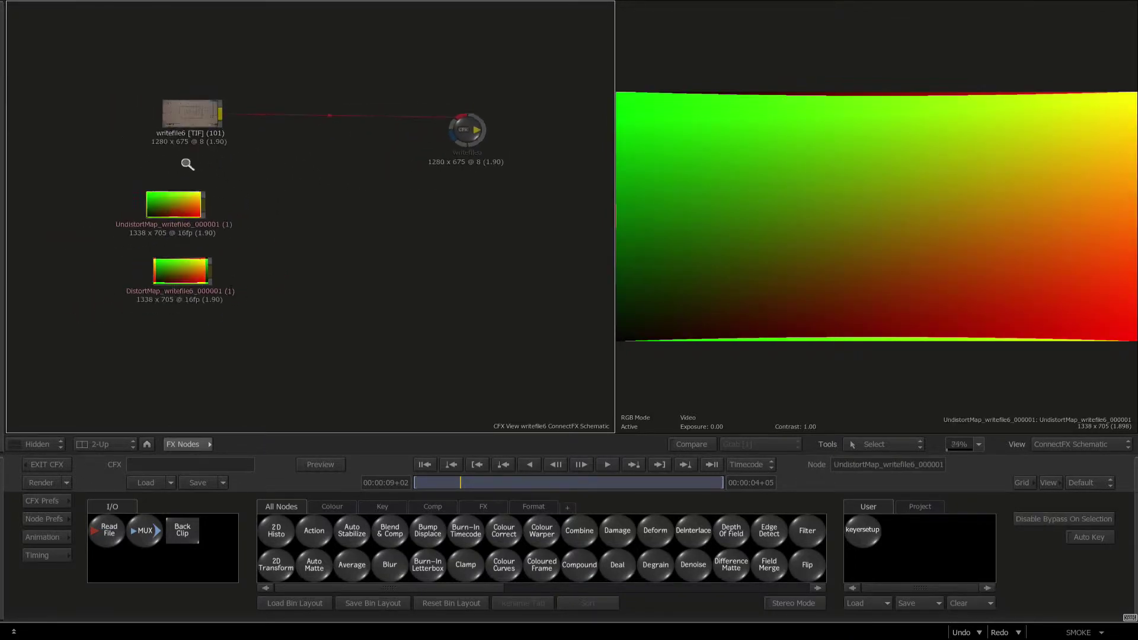
# Add a Matchbox node to the schematic with the uvmap_3vis shader loaded.
pyautogui.press('m')
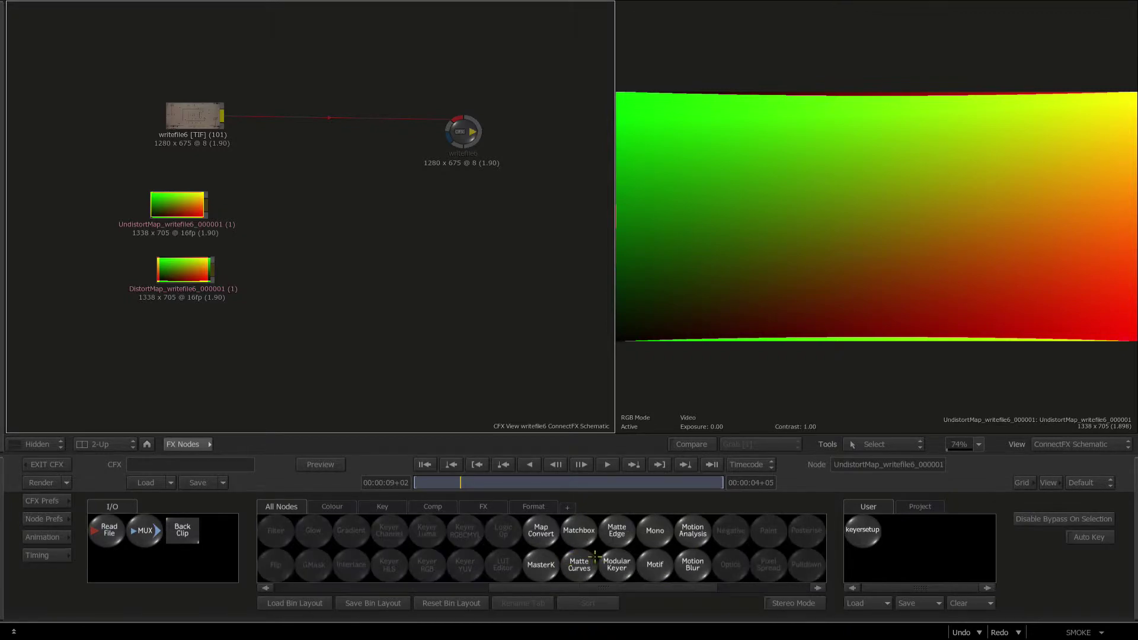
pyautogui.moveTo(578, 535); pyautogui.dragTo(342, 126)
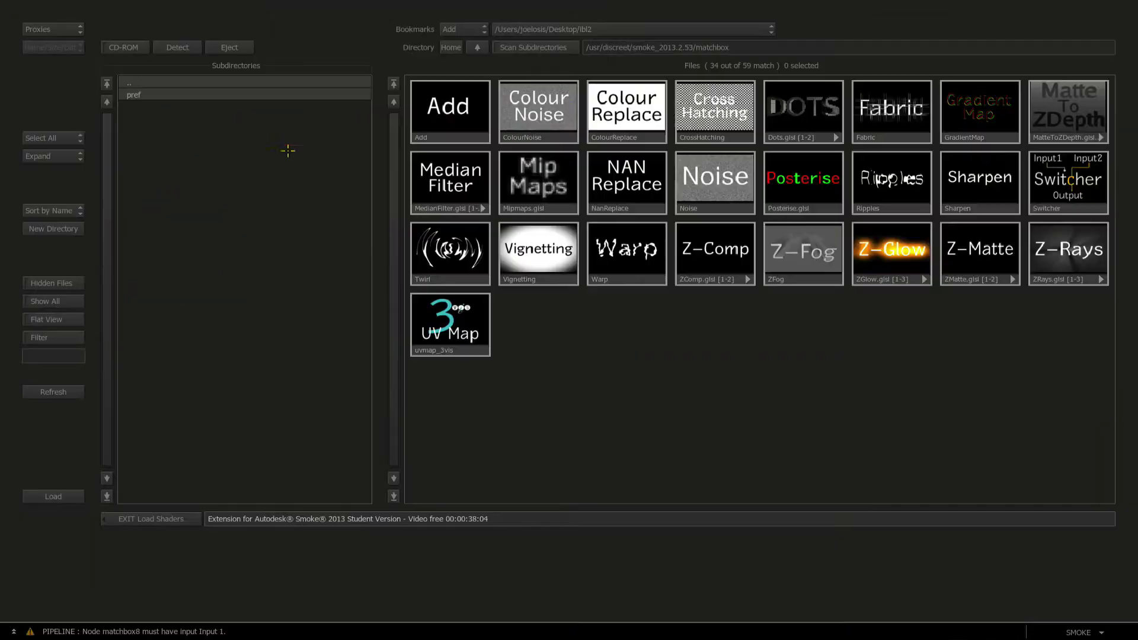
pyautogui.click(450, 349)
pyautogui.click(37, 498)
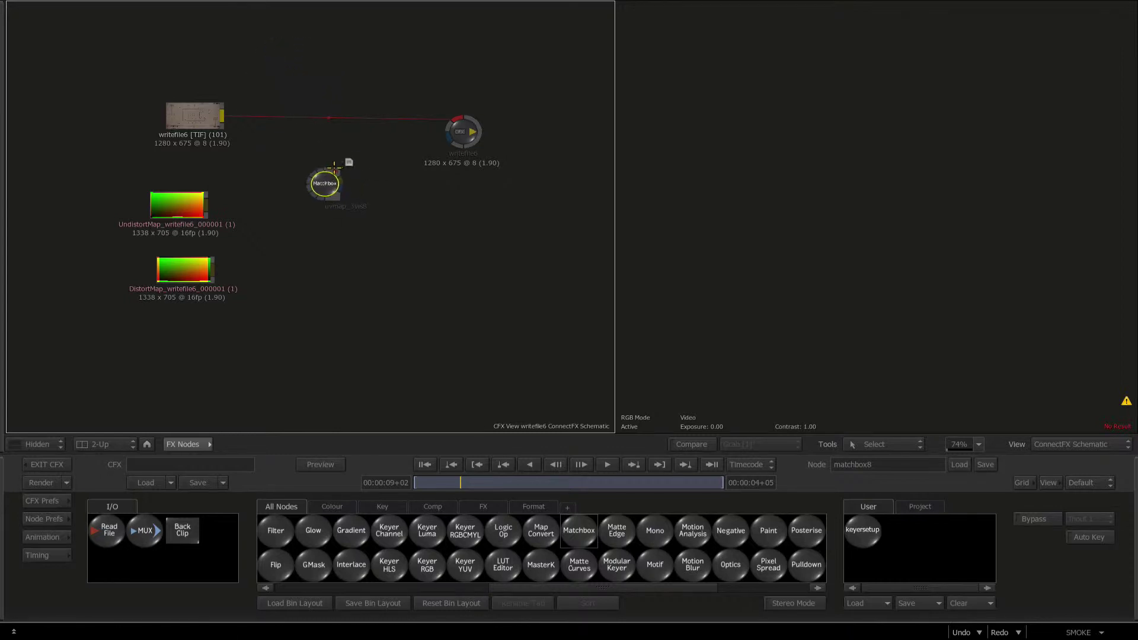
# Connect writefile6 to the Matchbox's Input 1 and the UndistortMap to Input 2, and check the node's output.
pyautogui.click(326, 195)
pyautogui.moveTo(335, 180); pyautogui.dragTo(238, 121)
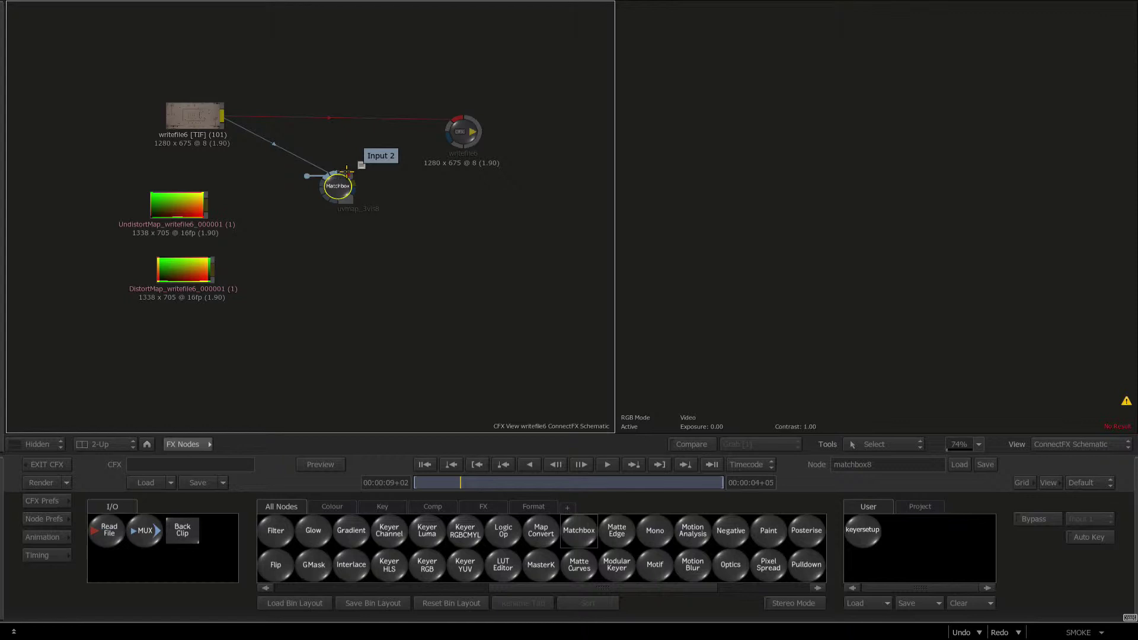
pyautogui.moveTo(347, 171); pyautogui.dragTo(327, 202)
pyautogui.doubleClick(304, 213)
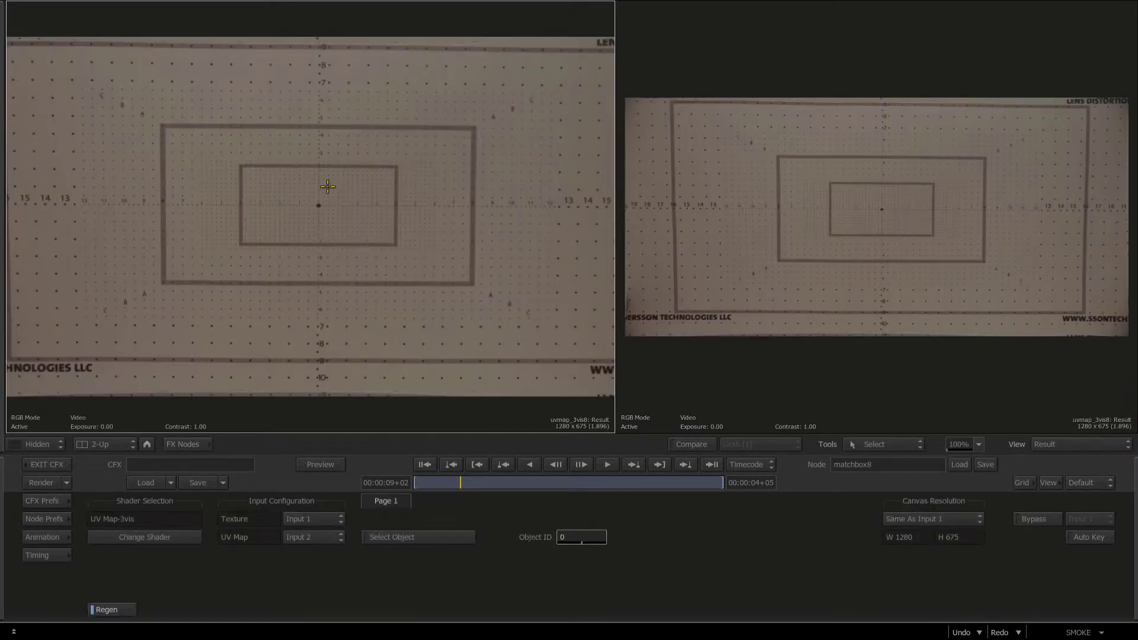
pyautogui.press('`')
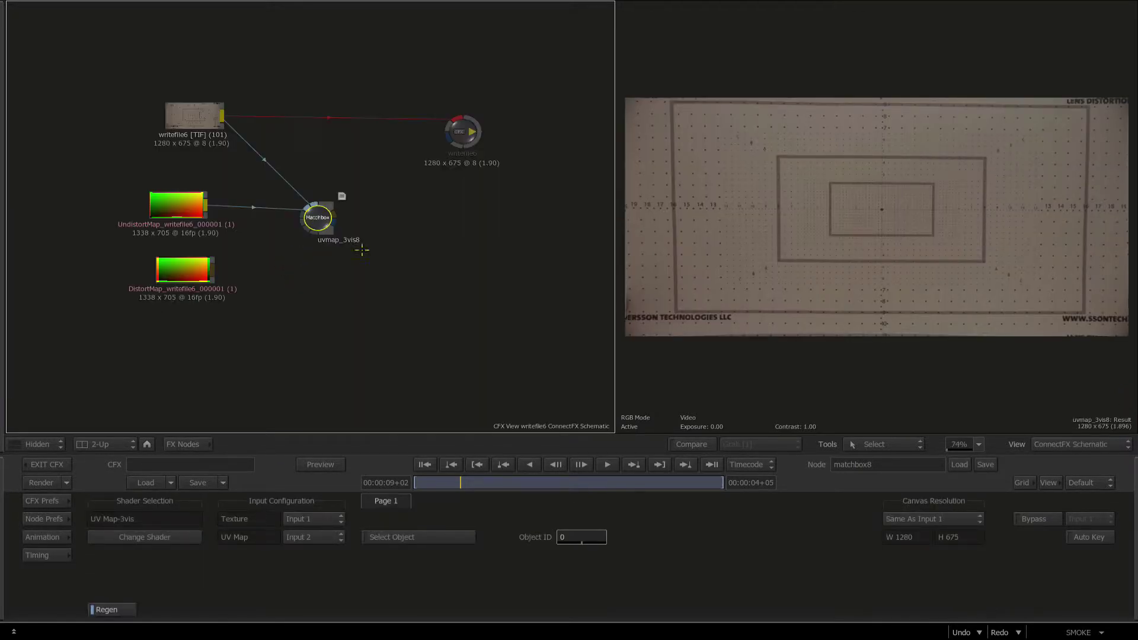
# Enlarge the Matchbox result view and set the node's canvas resolution to Same As Input 2.
pyautogui.moveTo(610, 247); pyautogui.dragTo(455, 255)
pyautogui.moveTo(569, 273); pyautogui.dragTo(577, 256)
pyautogui.moveTo(577, 256); pyautogui.dragTo(567, 266)
pyautogui.click(195, 212)
pyautogui.click(770, 255)
pyautogui.press('1')
pyautogui.press('F4')
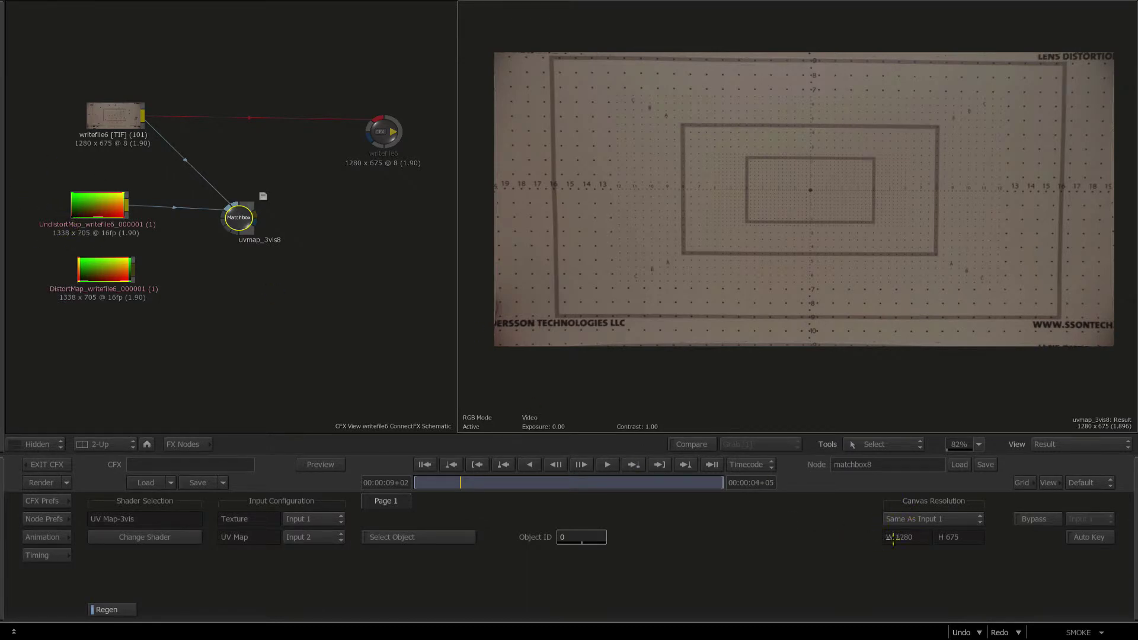
pyautogui.click(927, 519)
pyautogui.click(917, 522)
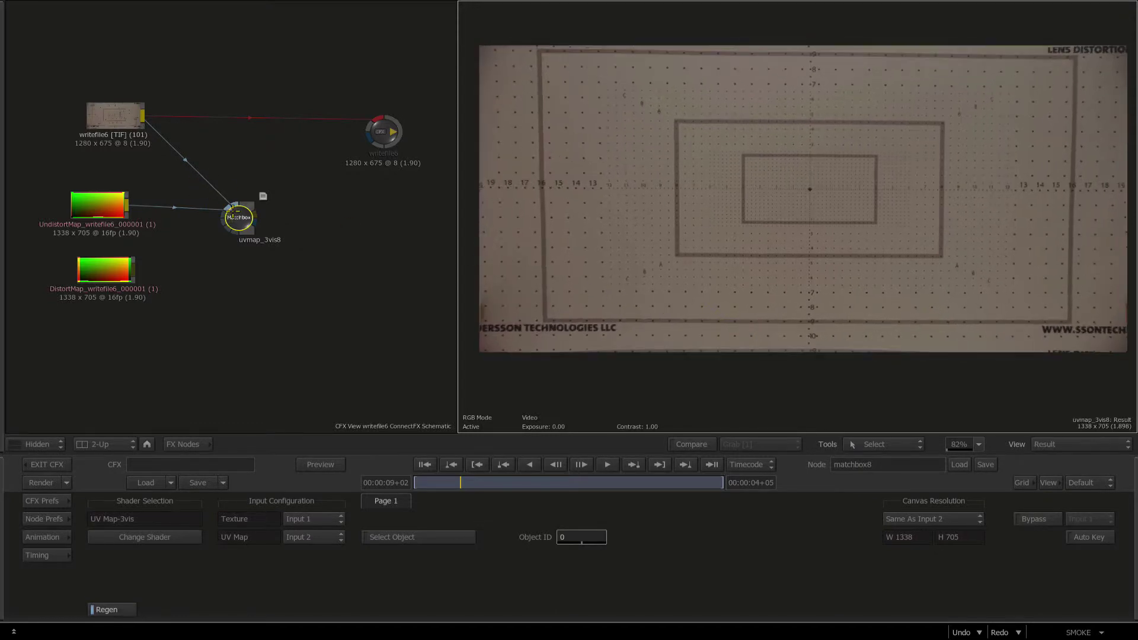
# Duplicate the UV map Matchbox node and feed the copy with the first Matchbox's result and the DistortMap.
pyautogui.moveTo(233, 211); pyautogui.dragTo(346, 204)
pyautogui.hotkey('ctrl', 'd')
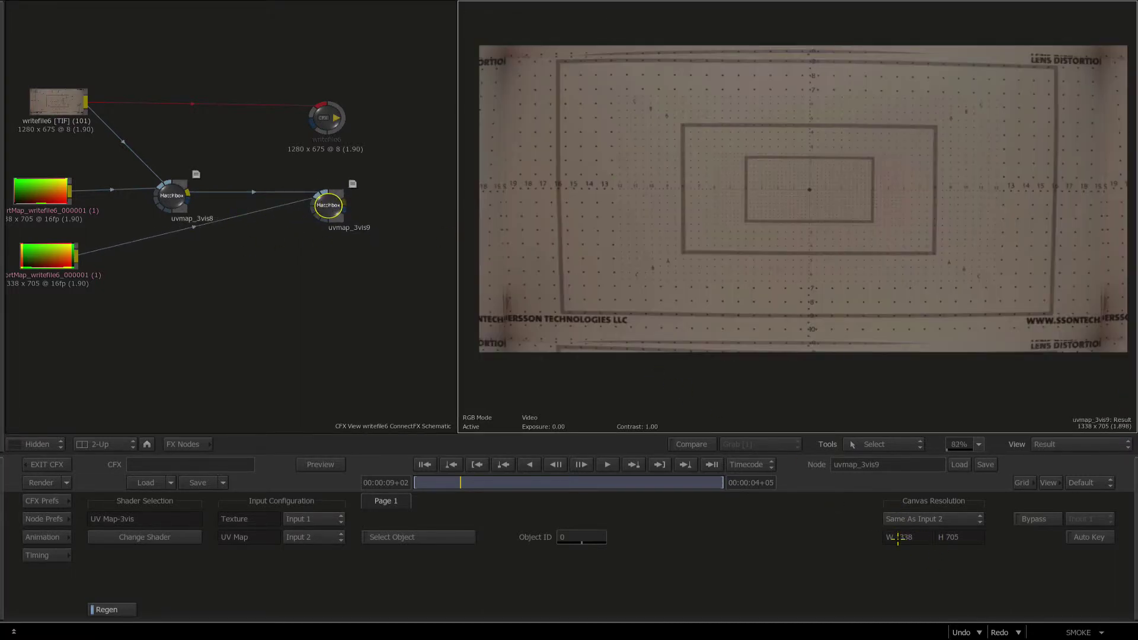
# Compare the second Matchbox's result with its input and with the original writefile6 clip.
pyautogui.press('F2')
pyautogui.press('F4')
pyautogui.press('F2')
pyautogui.press('F4')
pyautogui.press('F2')
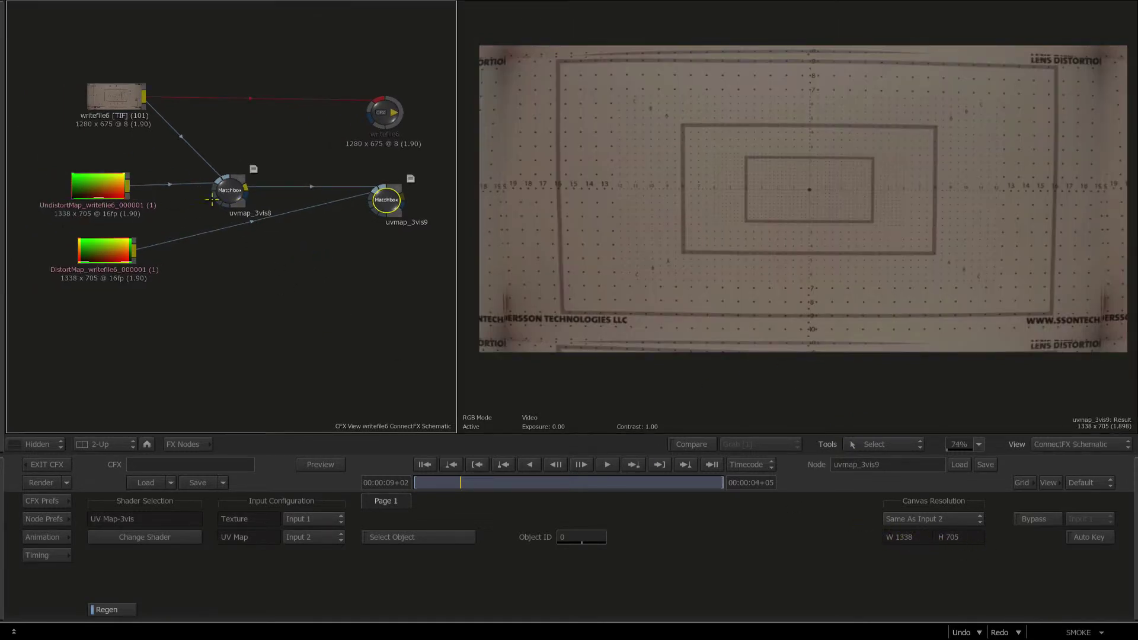
pyautogui.click(105, 96)
pyautogui.moveTo(105, 96); pyautogui.dragTo(105, 102)
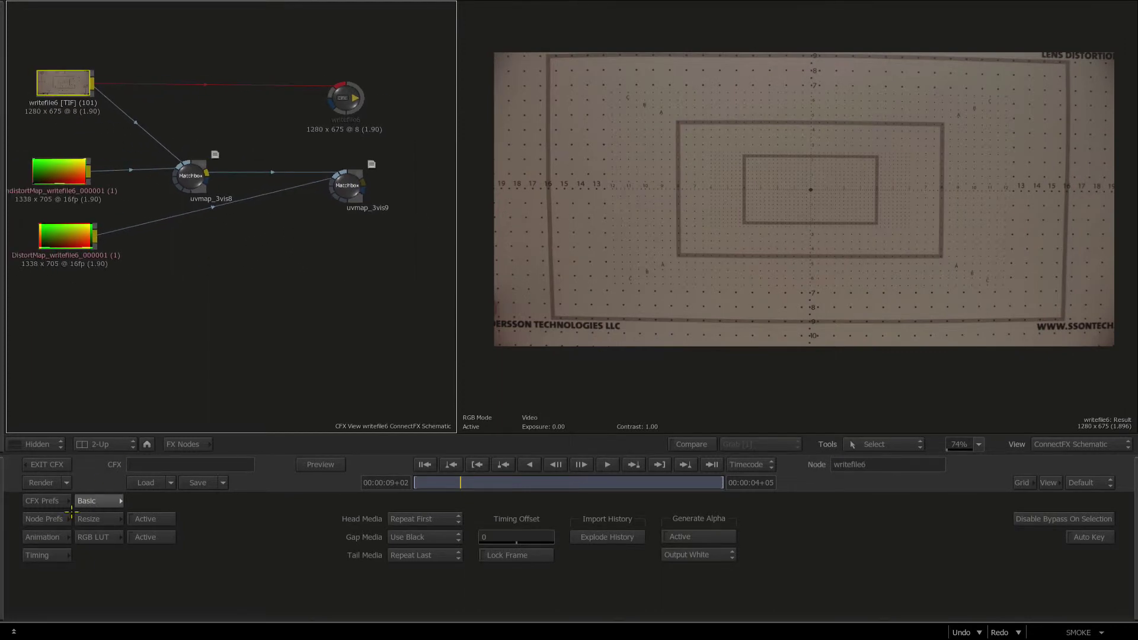
# Add a 2D Transform node connected to the output of the second Matchbox.
pyautogui.click(178, 444)
pyautogui.click(284, 588)
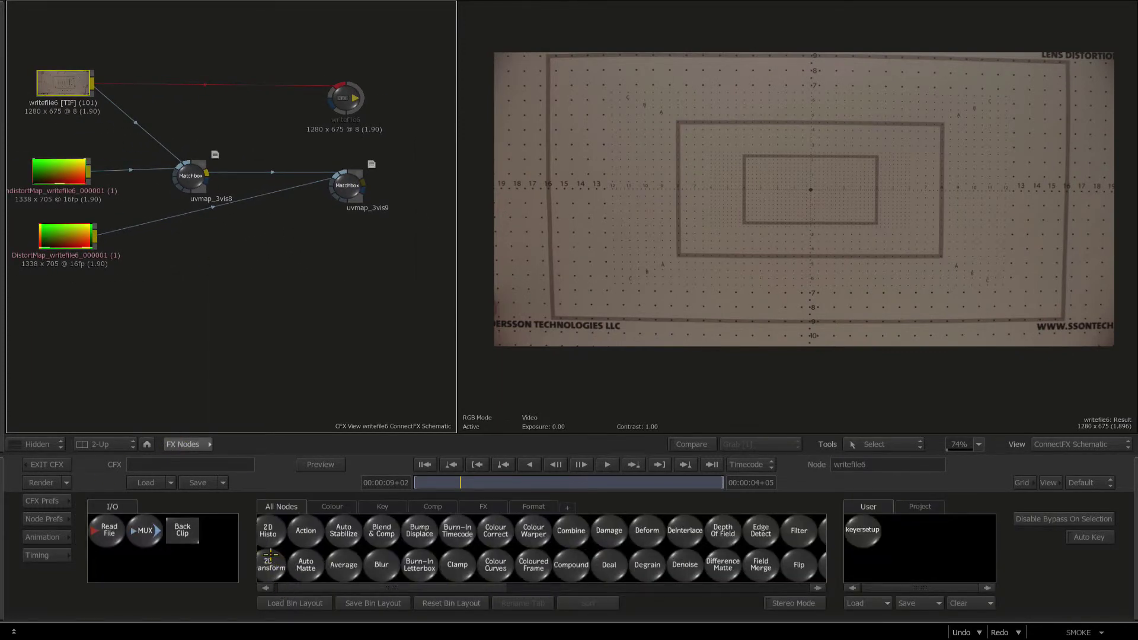
pyautogui.moveTo(275, 559); pyautogui.dragTo(418, 206)
pyautogui.click(401, 194)
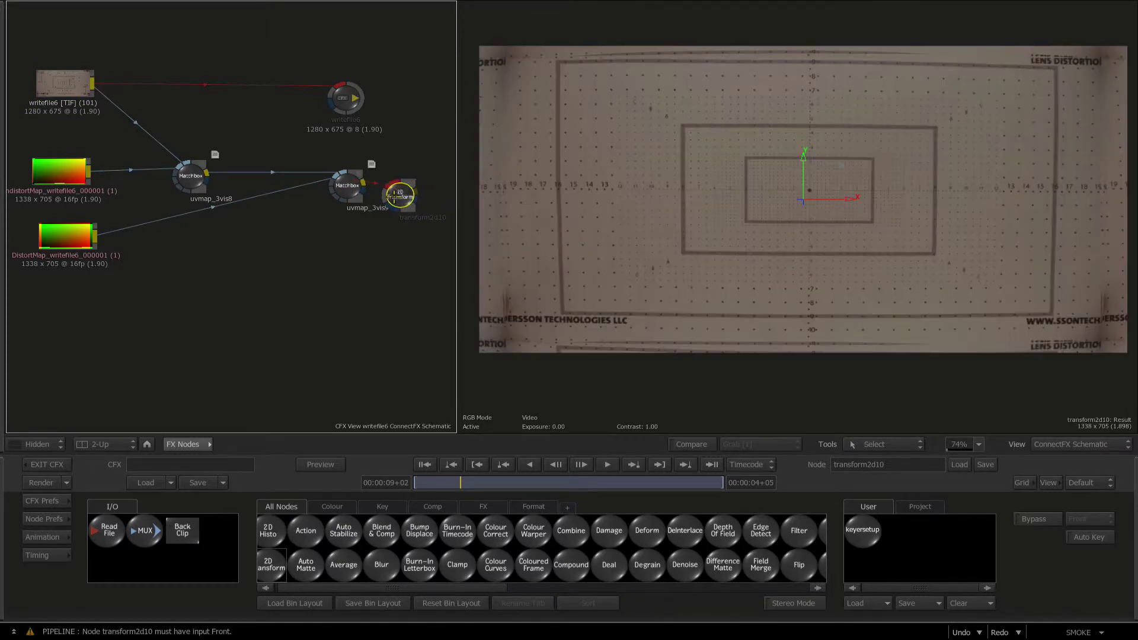
# Set the 2D Transform's canvas resolution to Custom at 1280 by 675 and view its result.
pyautogui.click(926, 592)
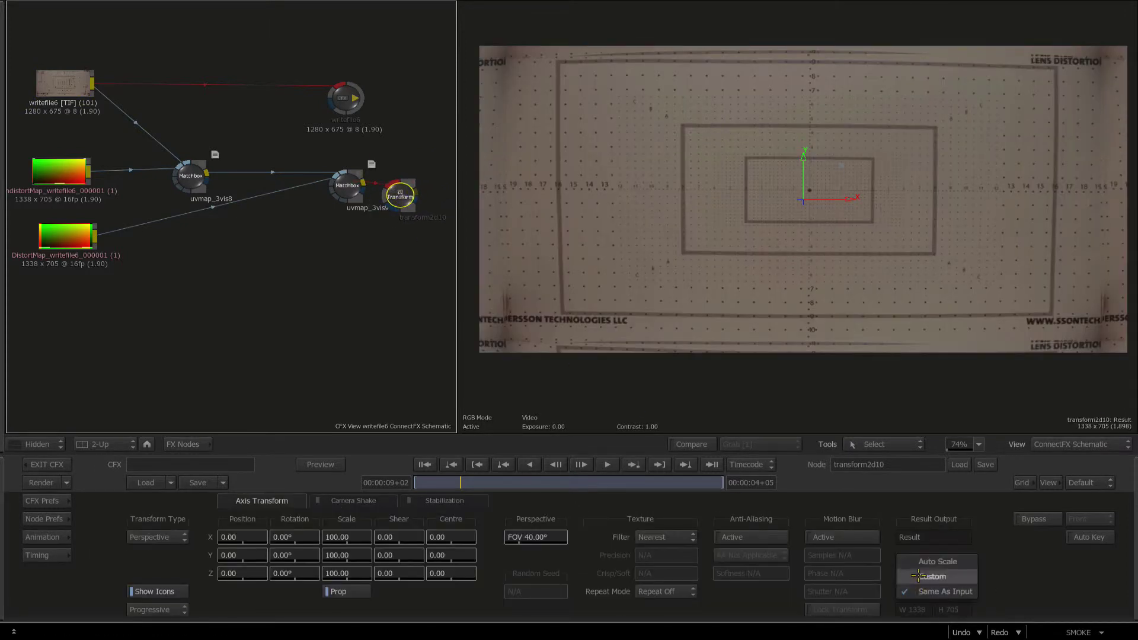
pyautogui.click(918, 576)
pyautogui.click(913, 610)
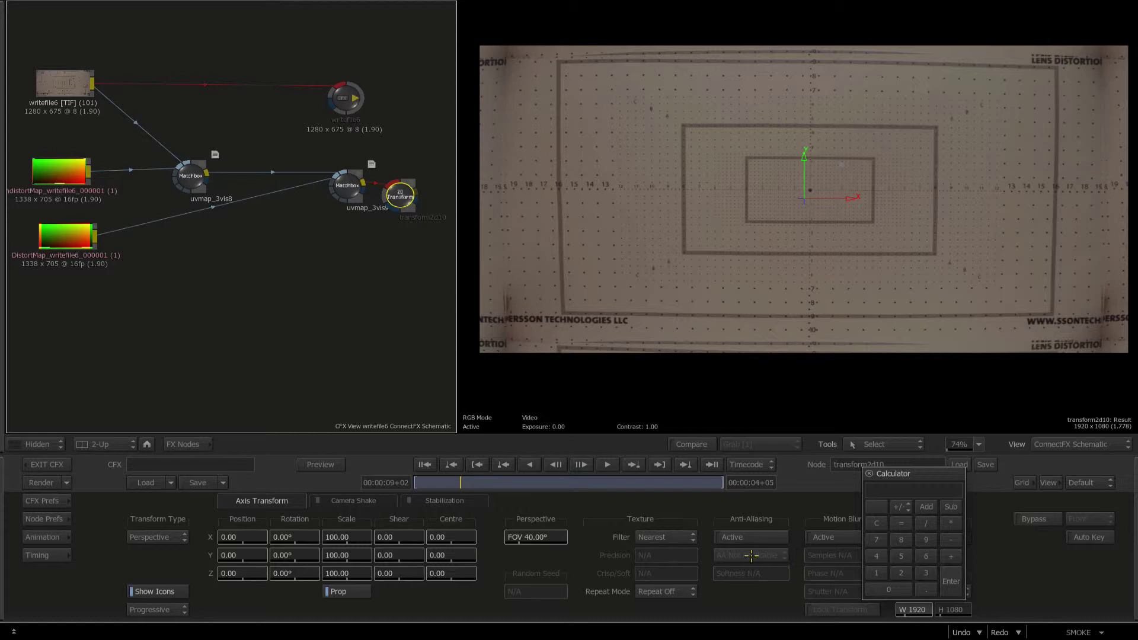
pyautogui.write('1280')
pyautogui.press('Return')
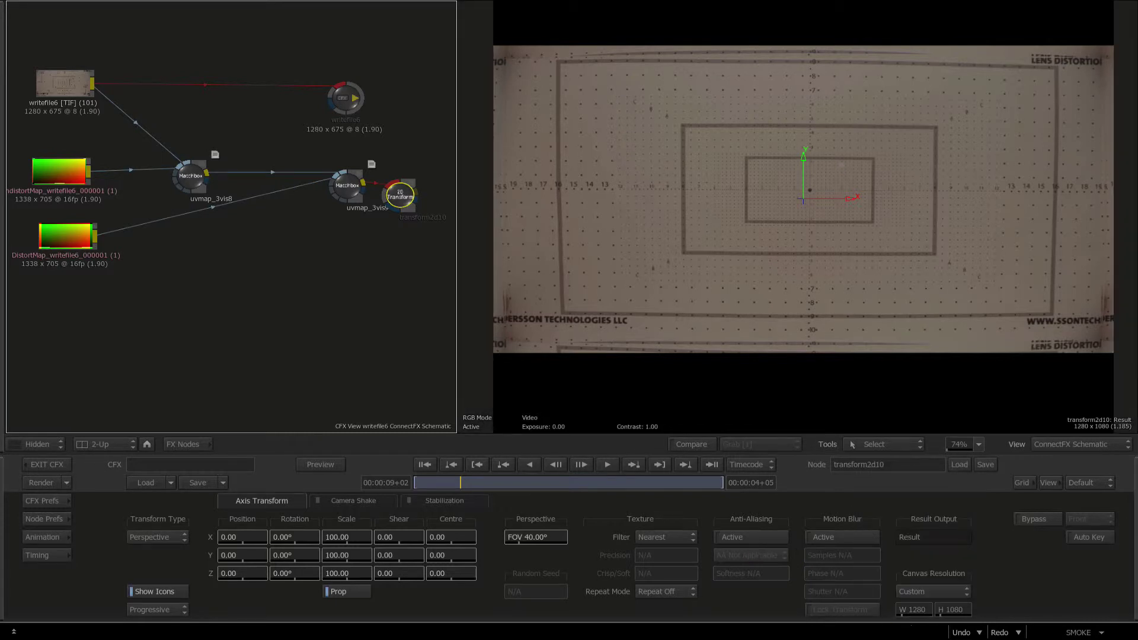
pyautogui.click(948, 610)
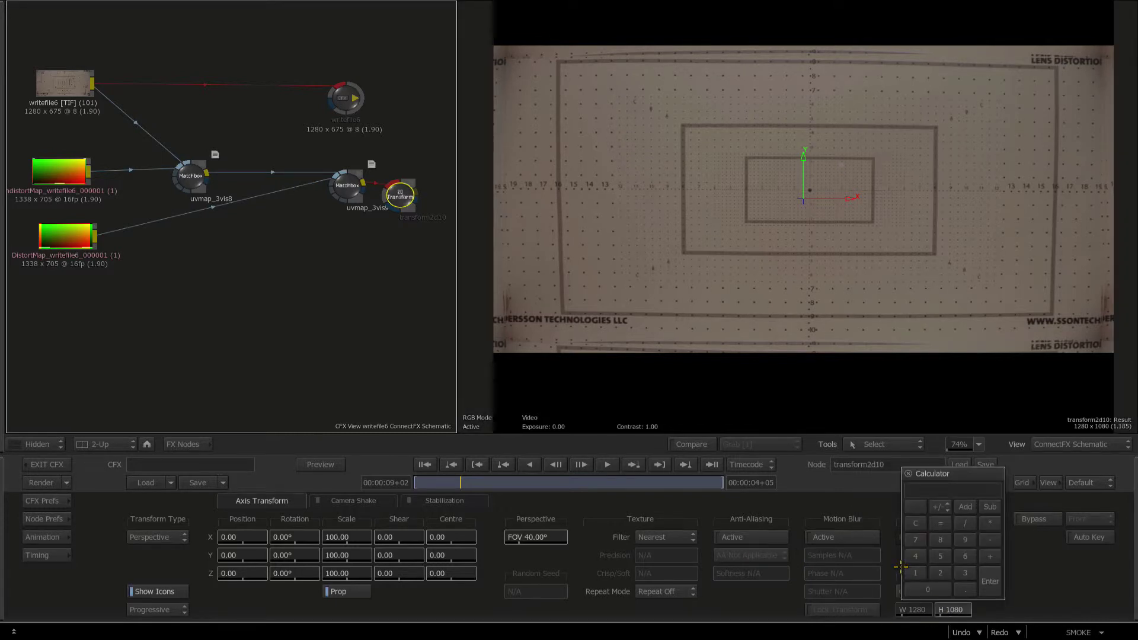
pyautogui.write('675')
pyautogui.press('Return')
pyautogui.press('1')
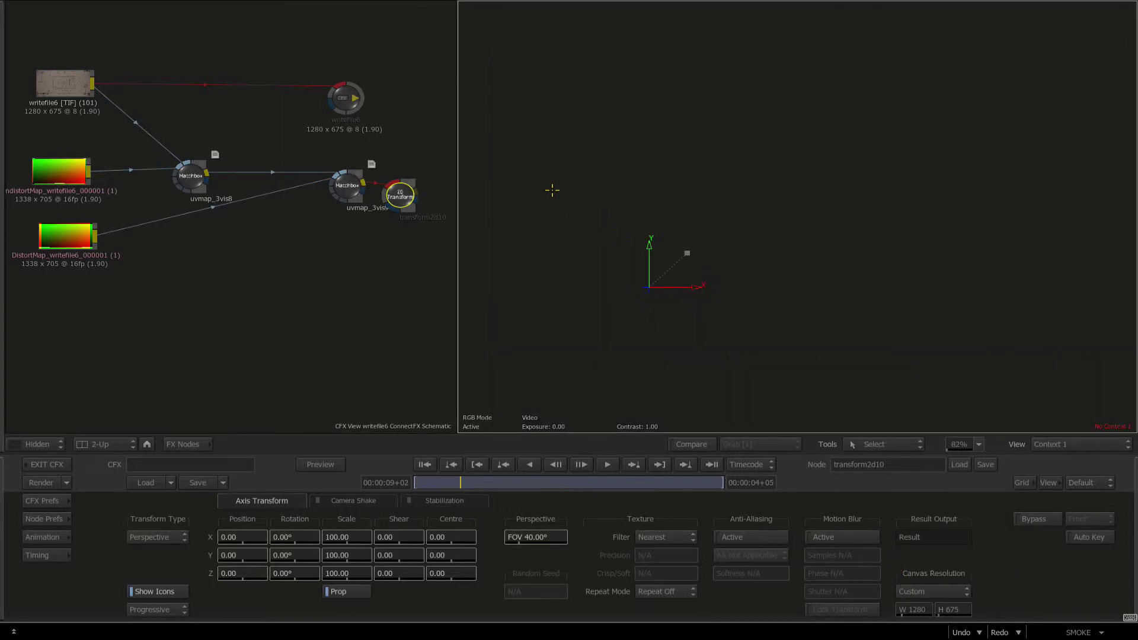
pyautogui.press('F4')
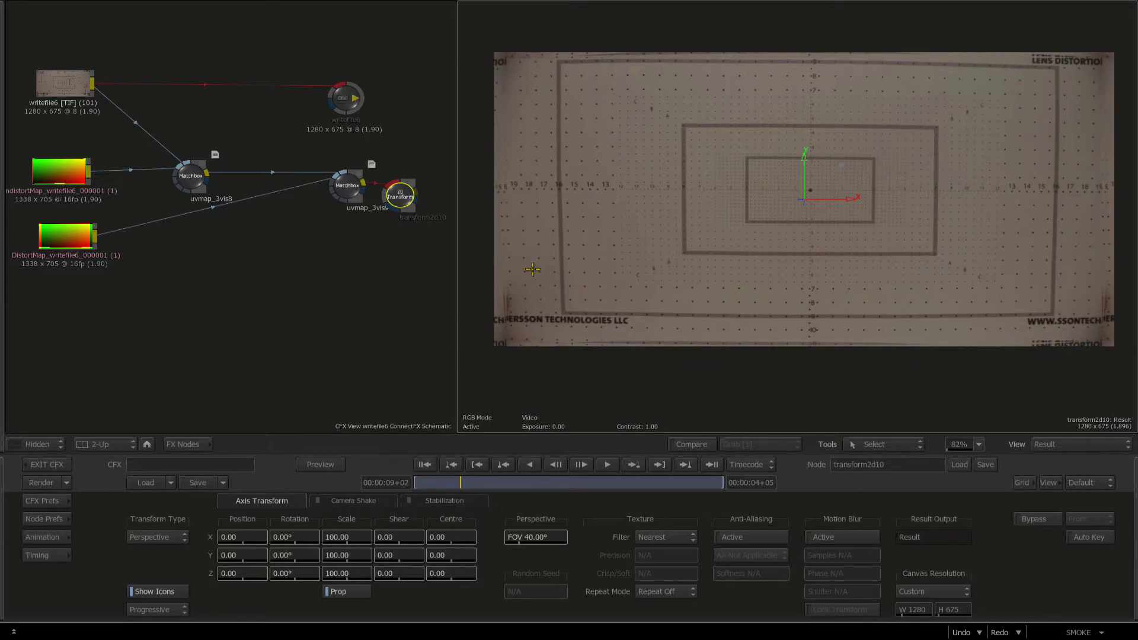
# Compare the lower corner of the 2D Transform's result with the original writefile6 clip.
pyautogui.moveTo(533, 269); pyautogui.dragTo(618, 338)
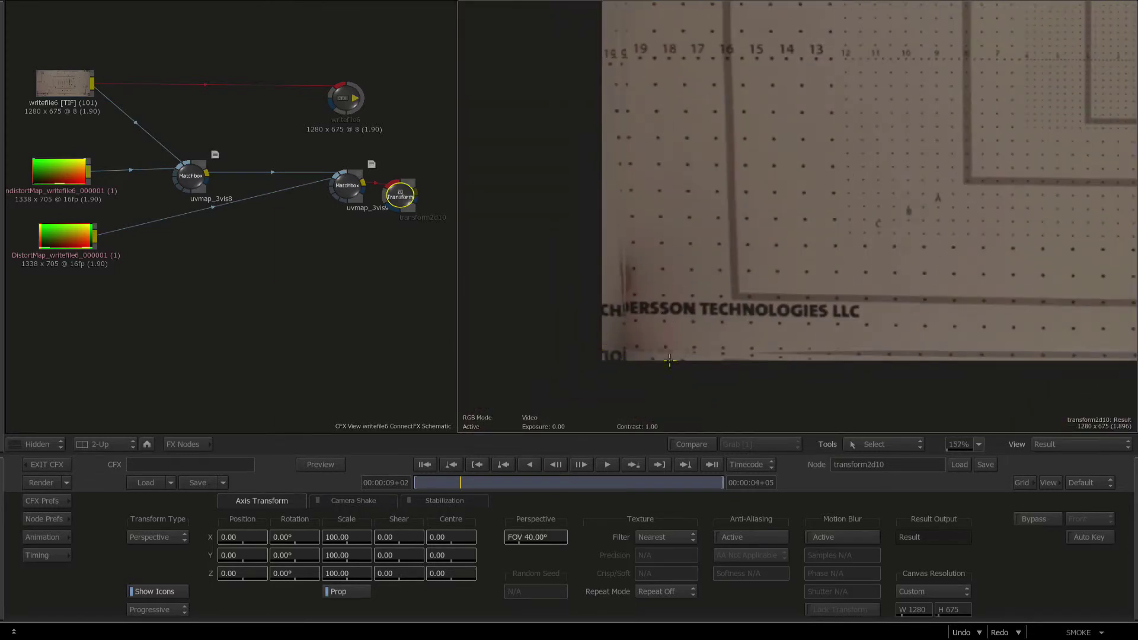
pyautogui.click(53, 92)
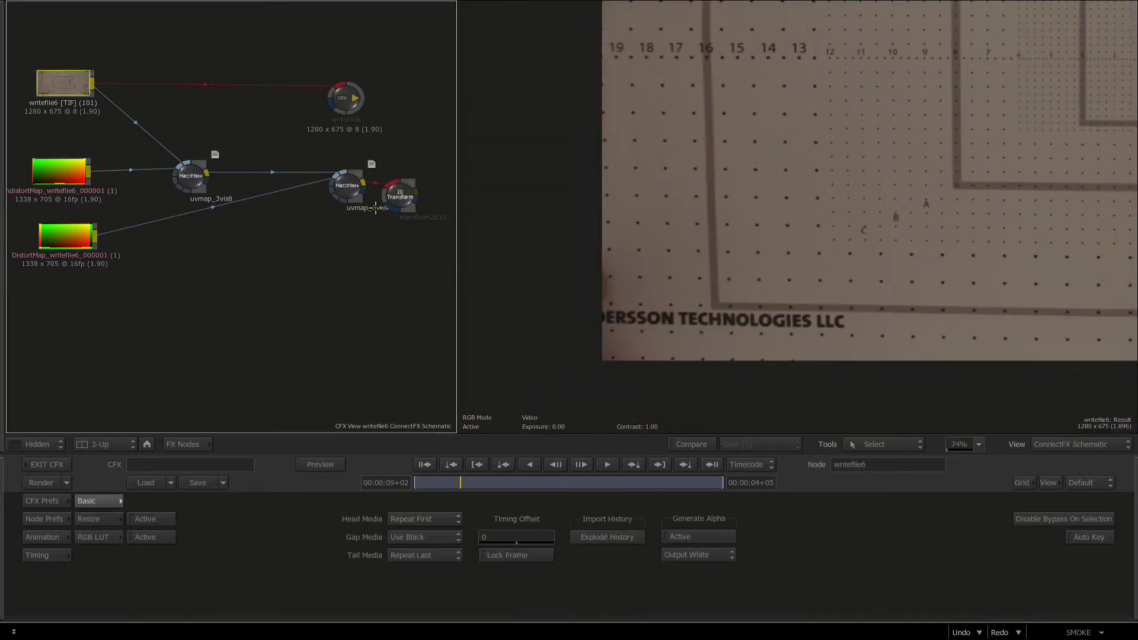
pyautogui.moveTo(401, 193); pyautogui.dragTo(408, 193)
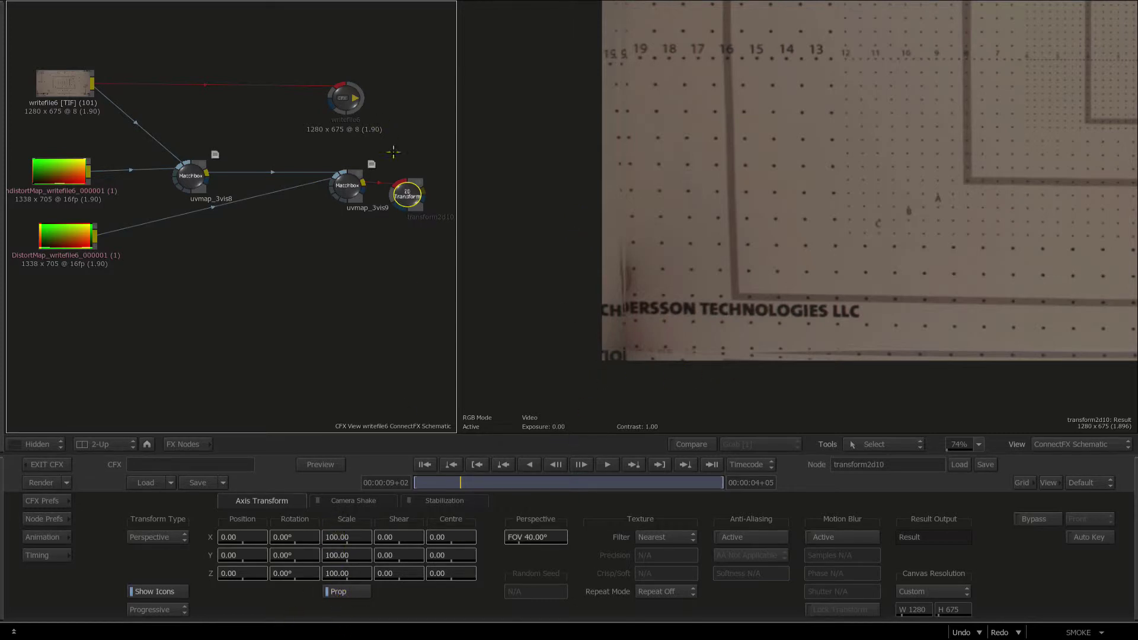
pyautogui.moveTo(388, 163); pyautogui.dragTo(131, 185)
pyautogui.click(58, 108)
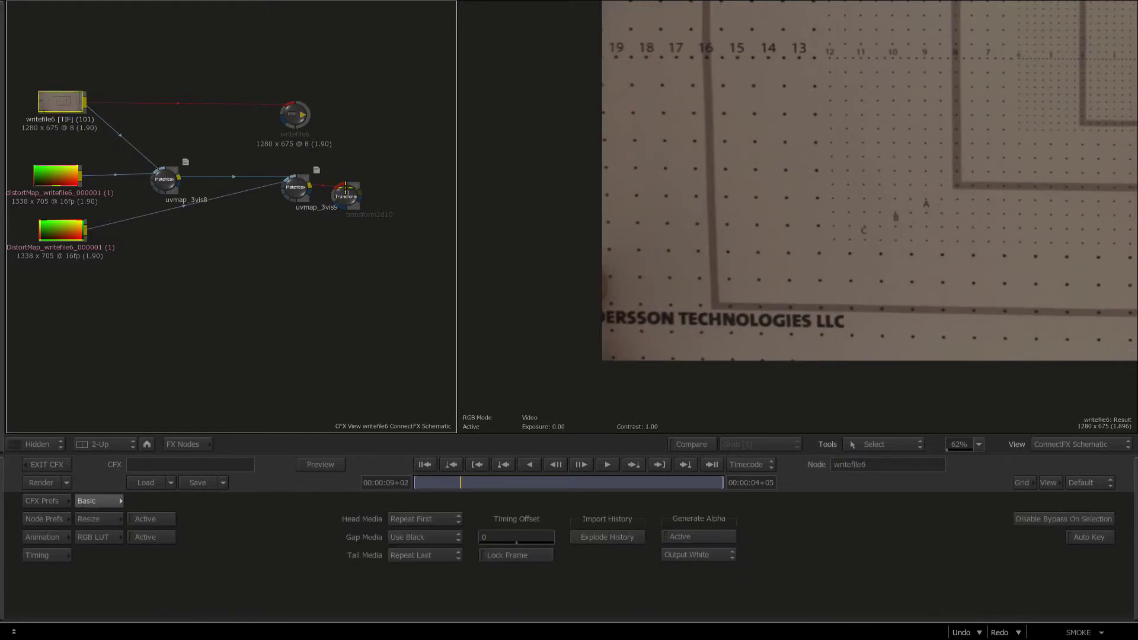
pyautogui.click(345, 191)
# Check the UndistortMap, the first Matchbox's canvas resolution and the original writefile6 clip.
pyautogui.click(61, 175)
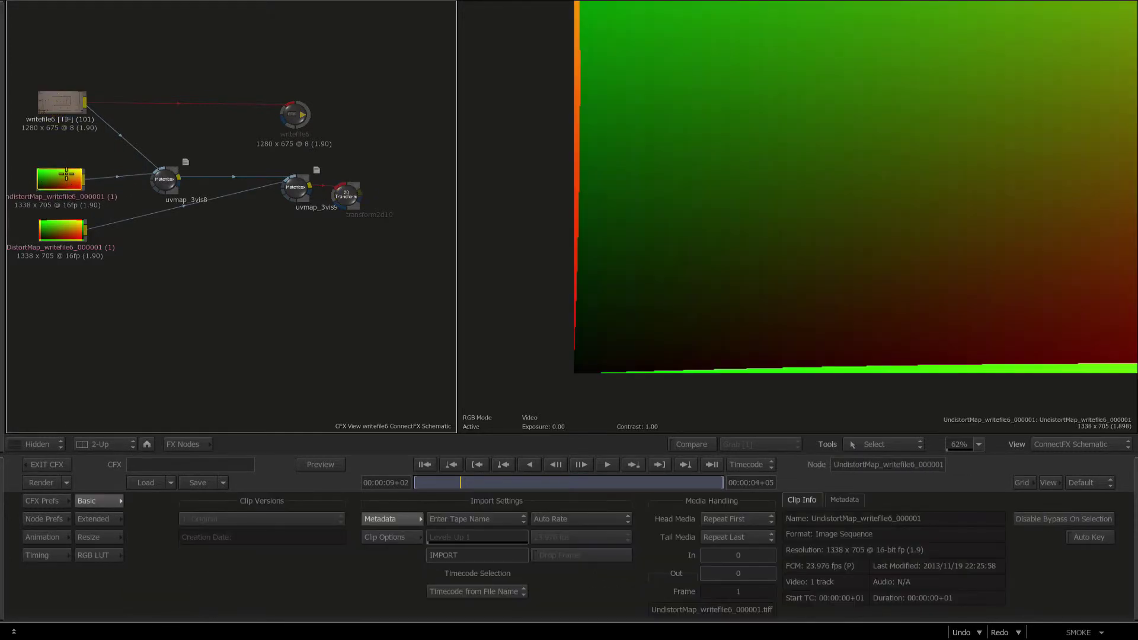
pyautogui.click(164, 178)
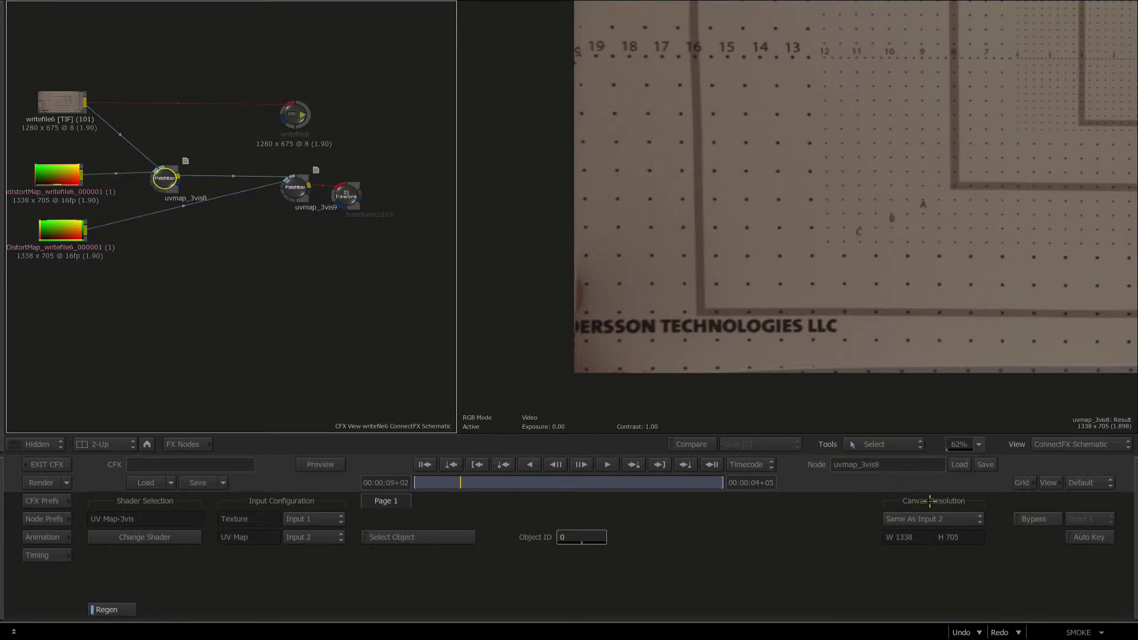
pyautogui.moveTo(70, 100); pyautogui.dragTo(57, 104)
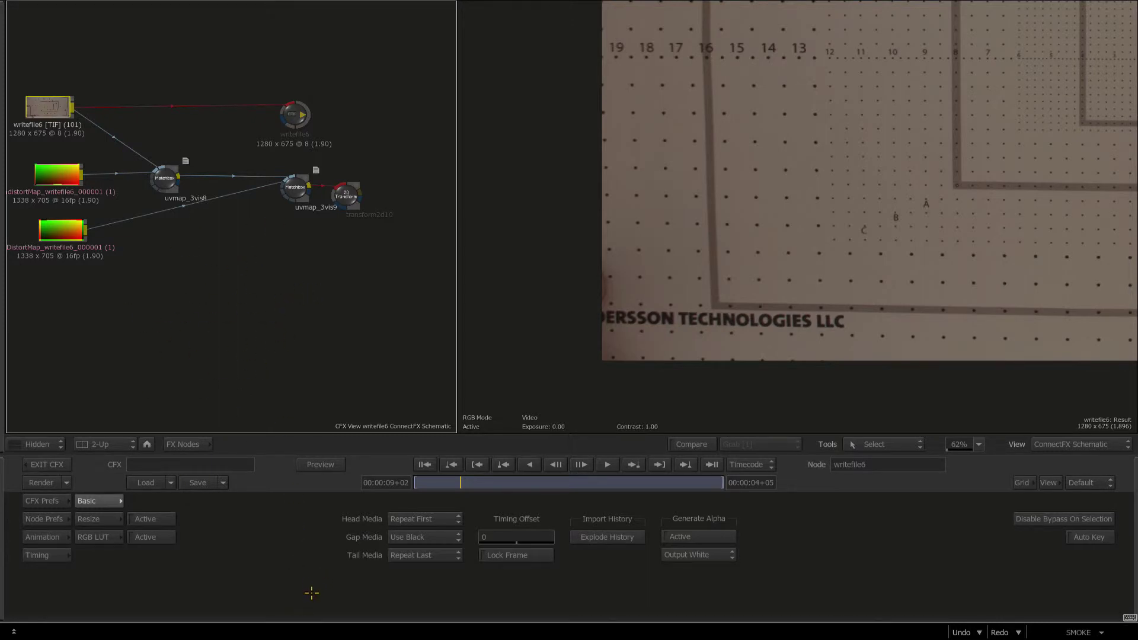
# Switch to mocha Pro and check the width and height of the writefile6 clip.
pyautogui.press('super+Tab')
pyautogui.press('super+Tab')
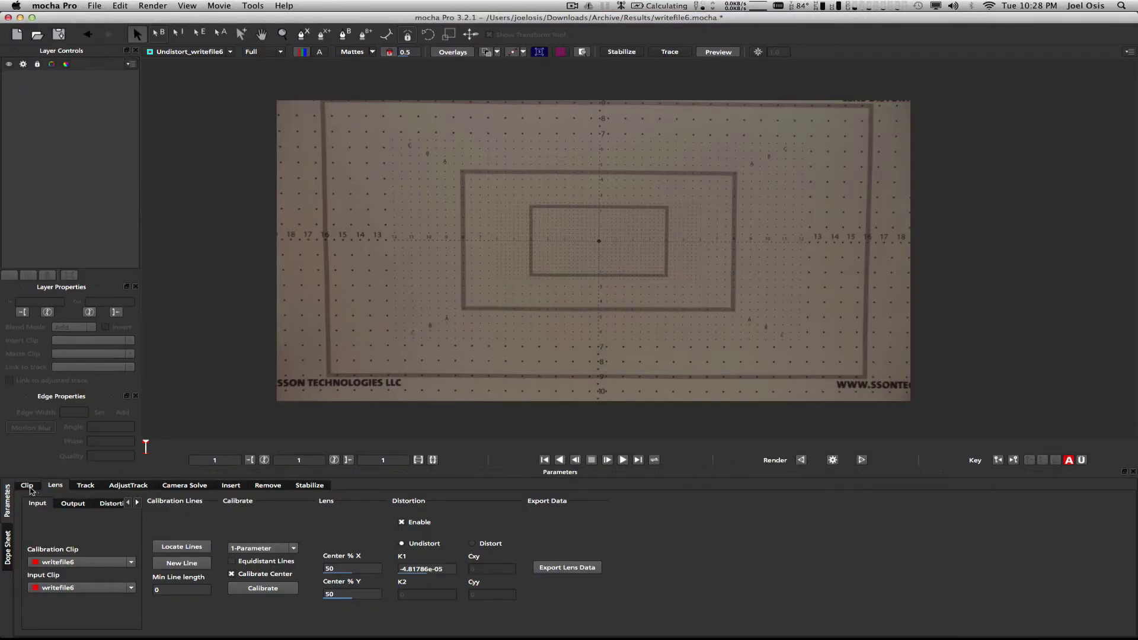
pyautogui.click(27, 486)
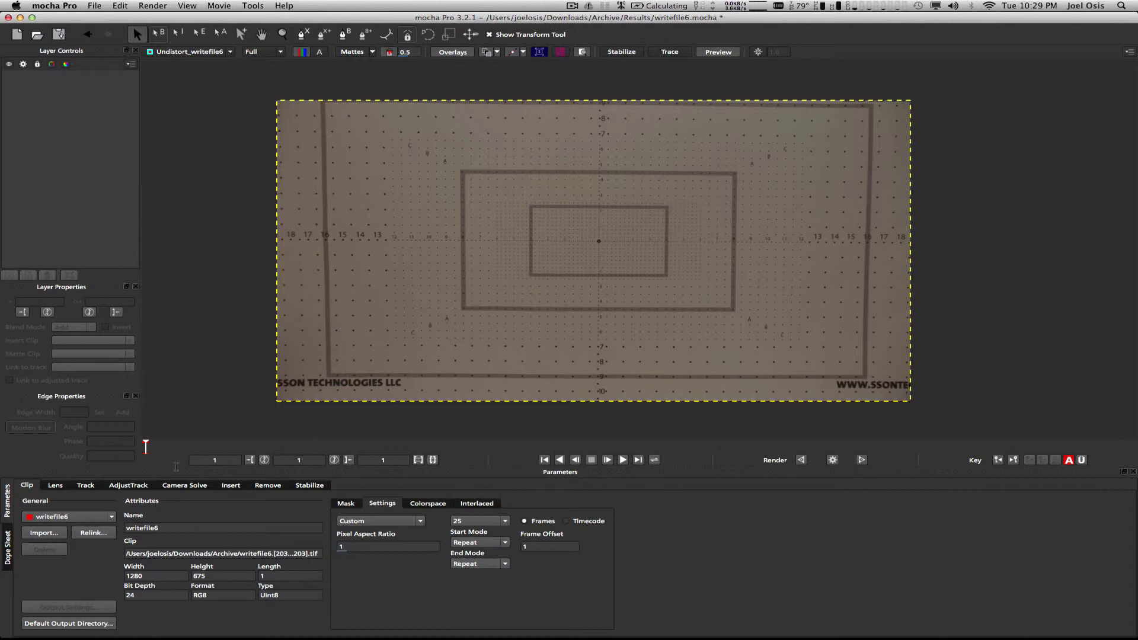
# Export the lens data as an Undistort distortion map clip with dimensions of 1280 by 675.
pyautogui.click(55, 484)
pyautogui.click(540, 568)
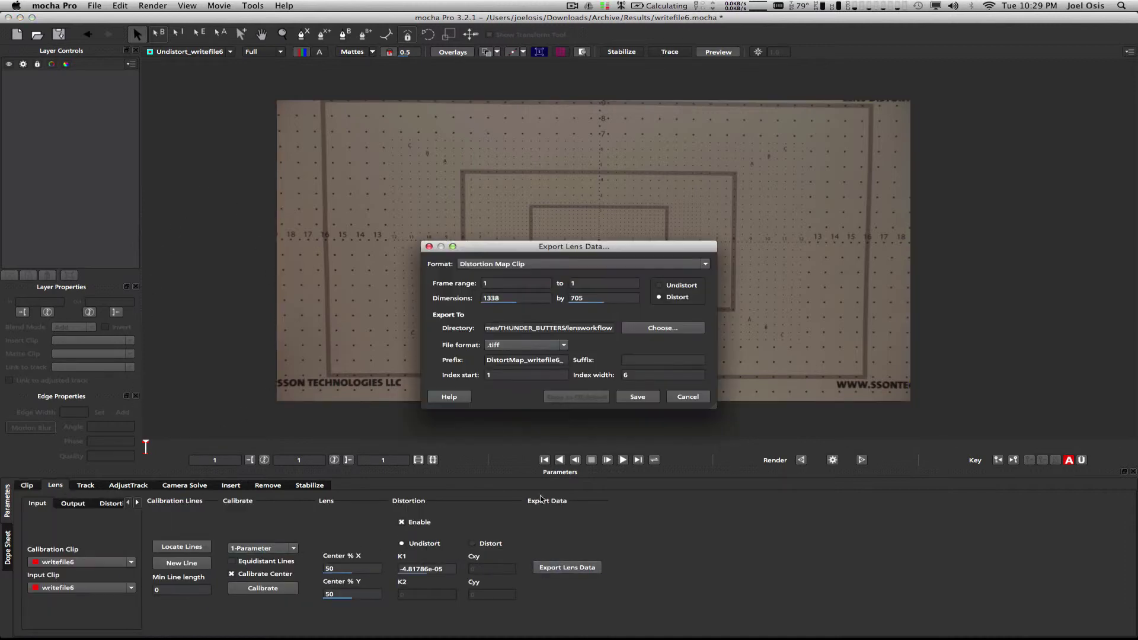
pyautogui.click(659, 286)
pyautogui.doubleClick(513, 301)
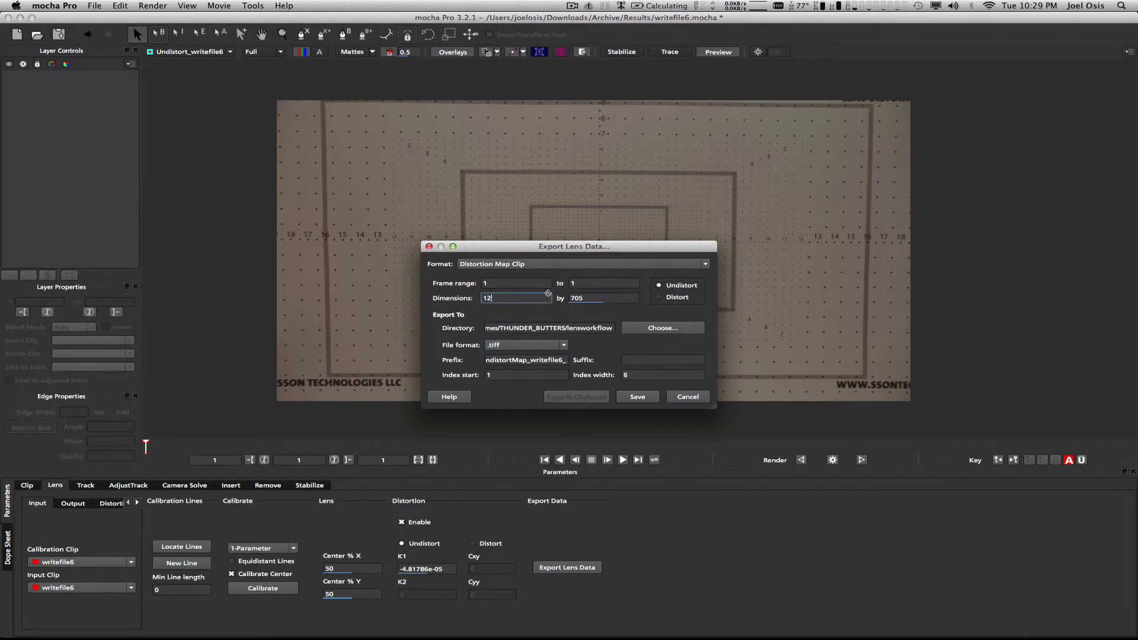
pyautogui.press('Return')
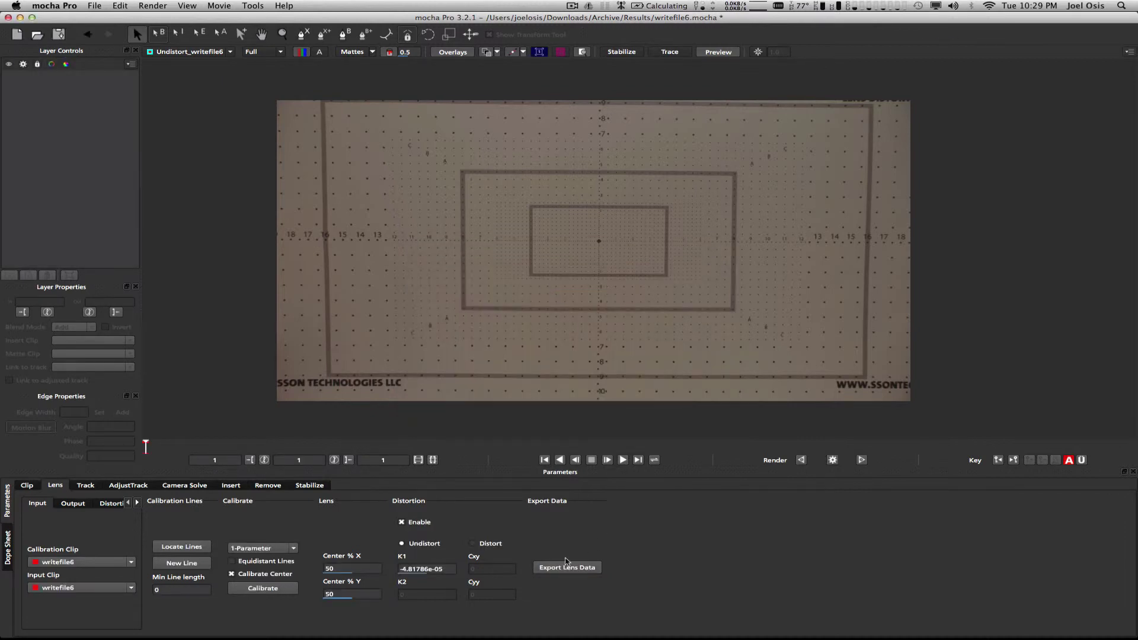
pyautogui.click(566, 563)
pyautogui.doubleClick(592, 298)
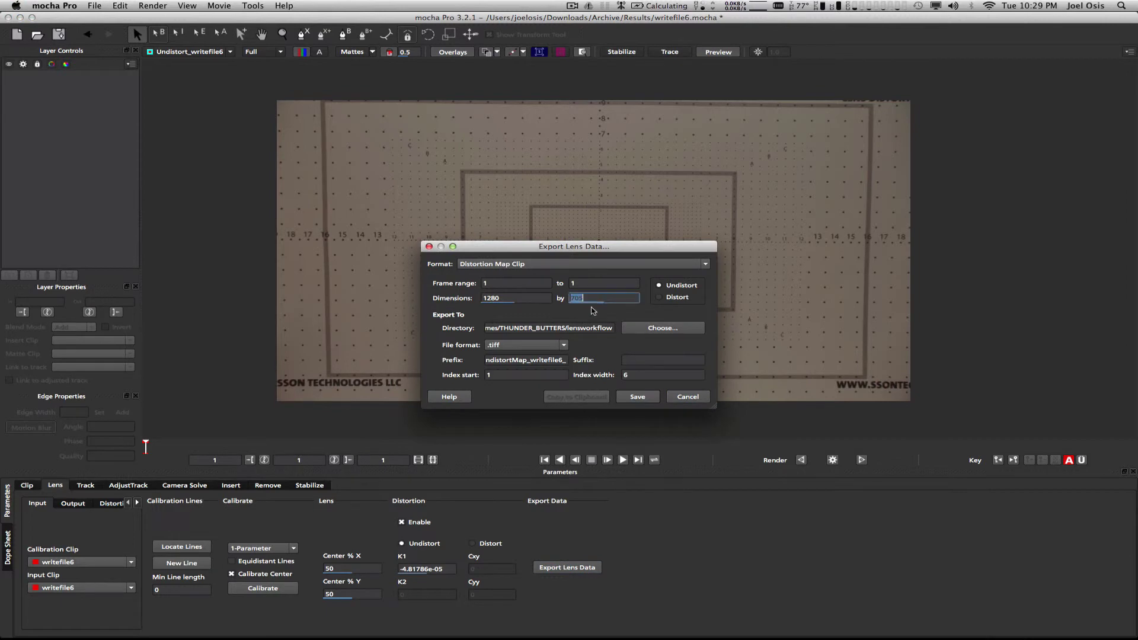
pyautogui.write('675')
pyautogui.click(680, 399)
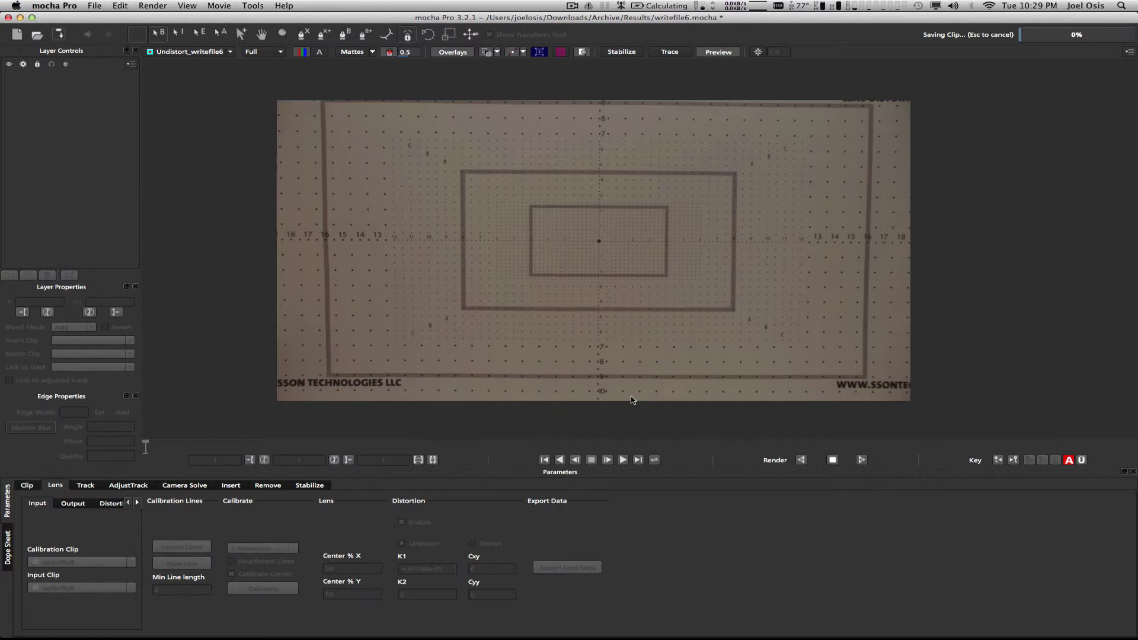
# Export the Distort version of the distortion map clip at 1280 by 675.
pyautogui.click(563, 569)
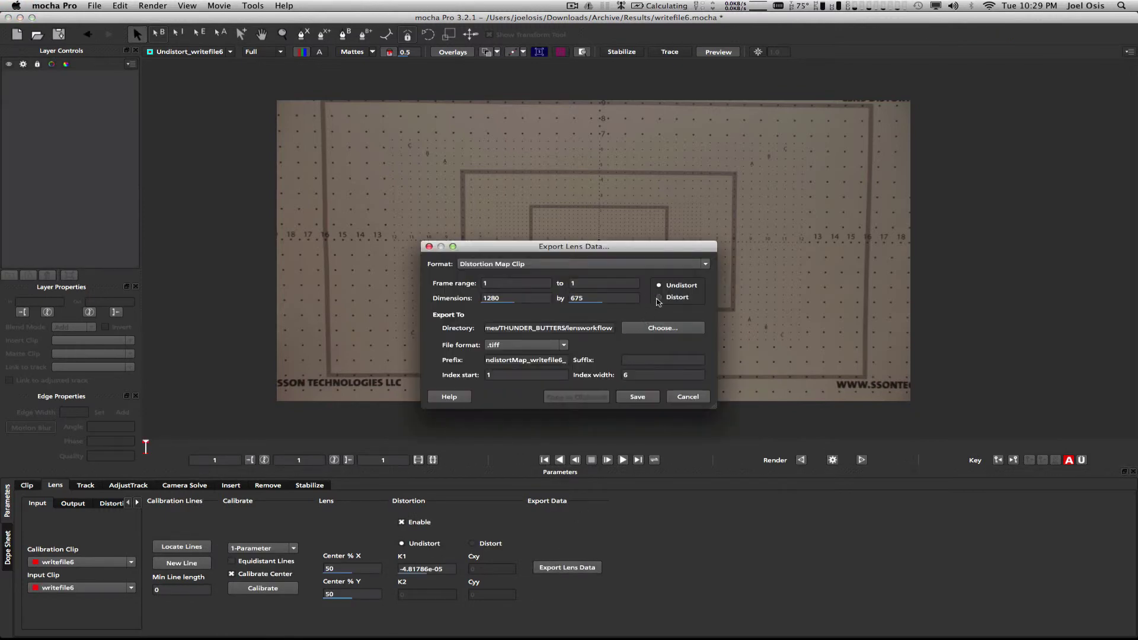
pyautogui.click(658, 297)
pyautogui.click(635, 397)
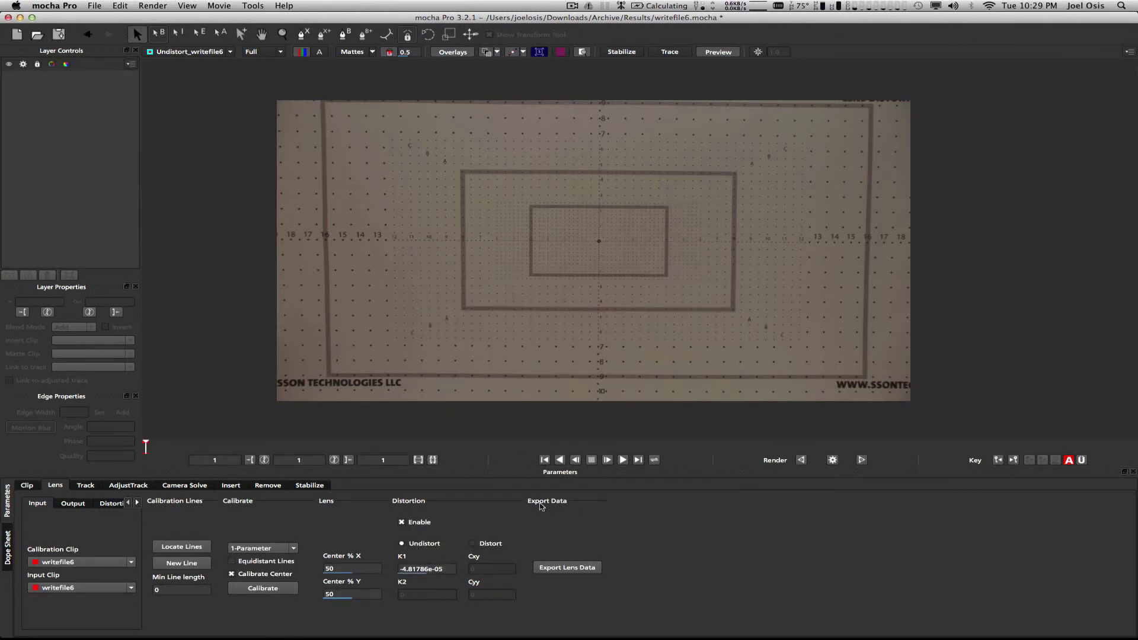
# Switch back to Smoke and show the FX node bin with the ConnectFX schematic in a single view.
pyautogui.press('super+Tab')
pyautogui.press('super+Tab')
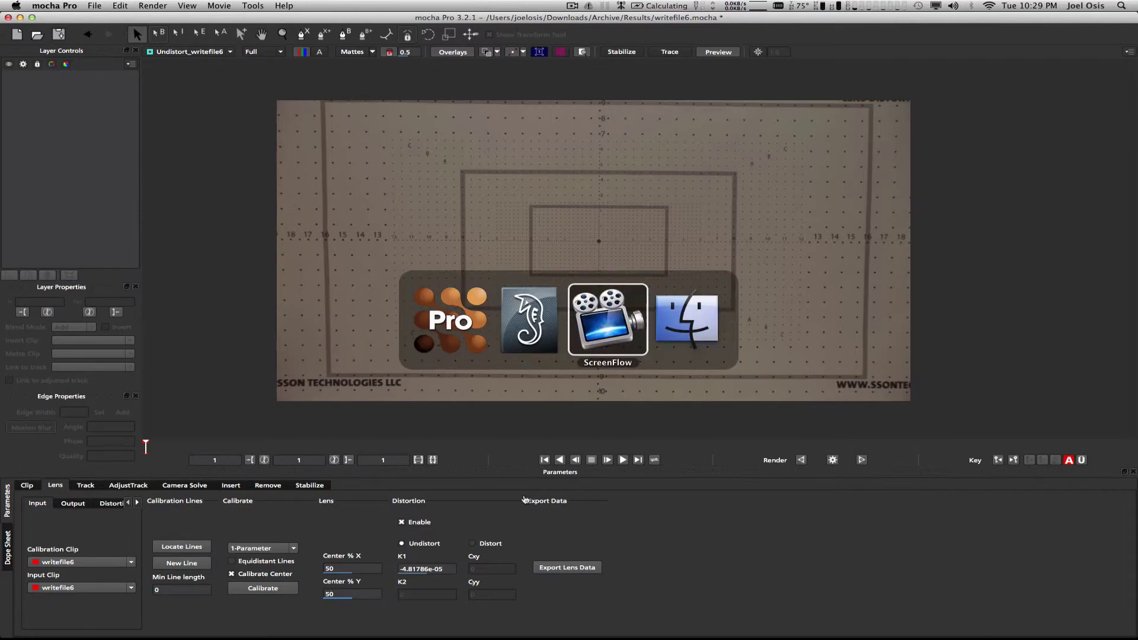
pyautogui.press('super+shift+Tab')
pyautogui.moveTo(273, 322); pyautogui.dragTo(97, 377)
pyautogui.moveTo(95, 378); pyautogui.dragTo(153, 387)
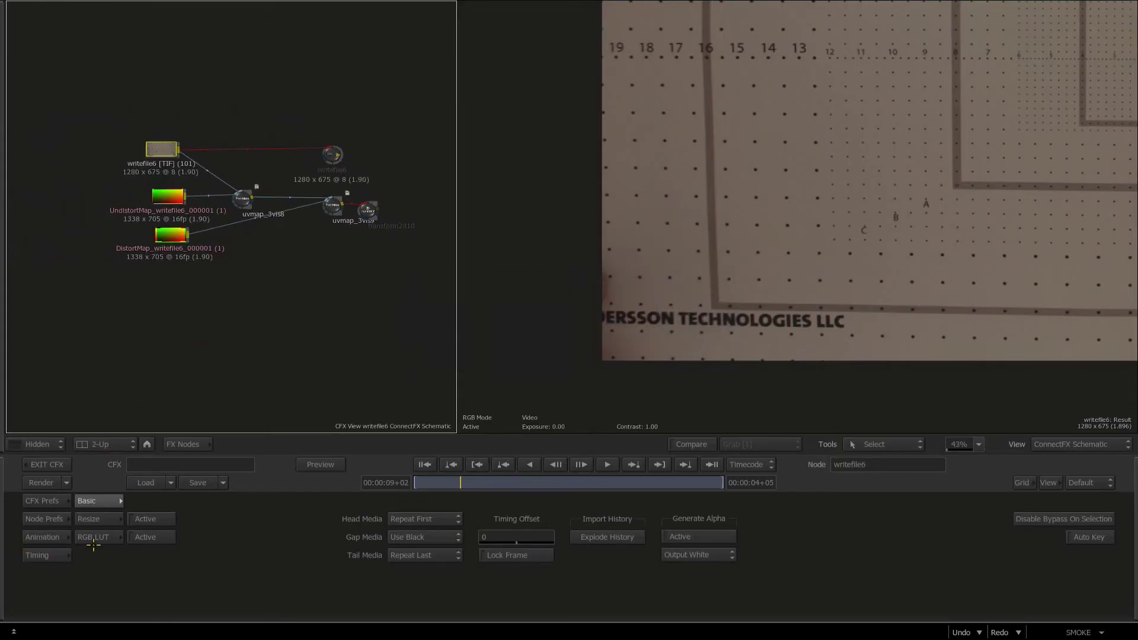
pyautogui.click(172, 444)
pyautogui.moveTo(394, 360); pyautogui.dragTo(233, 93)
pyautogui.moveTo(287, 285); pyautogui.dragTo(182, 265)
# Load the re-exported UndistortMap_writefile6_000001 from the lensworkflow folder through a Read File node.
pyautogui.click(113, 527)
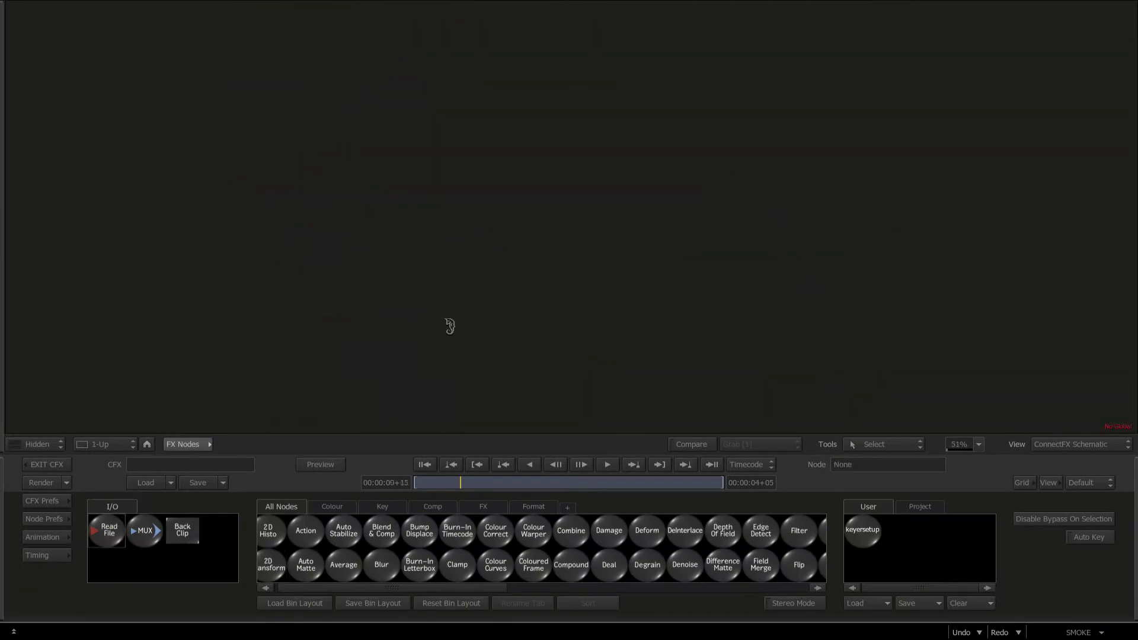
pyautogui.rightClick(260, 148)
pyautogui.click(278, 234)
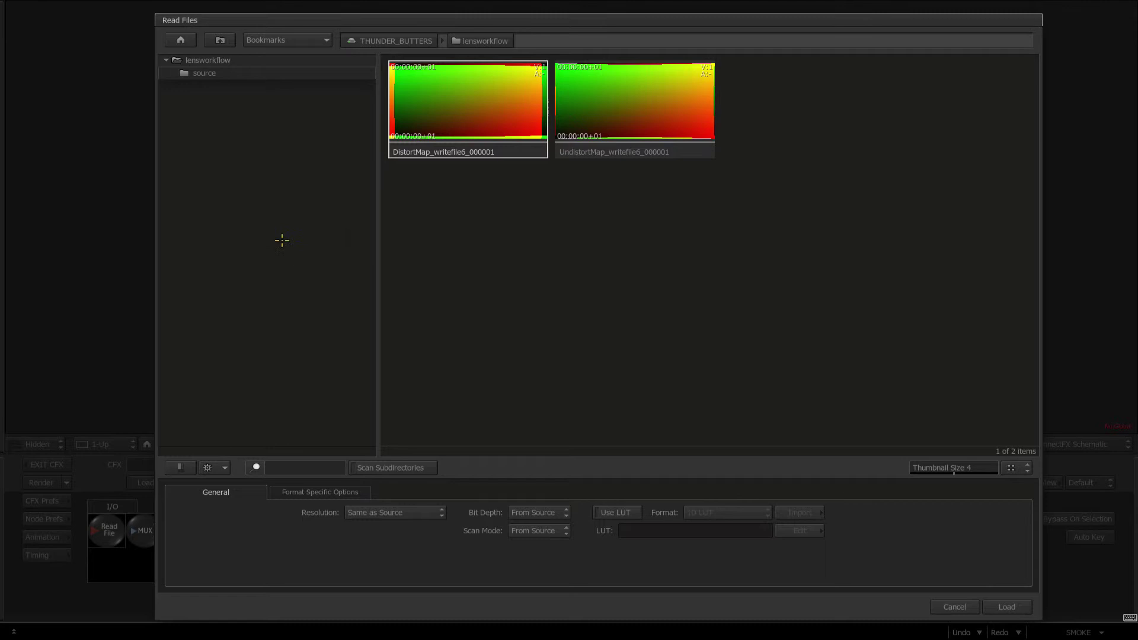
pyautogui.click(540, 152)
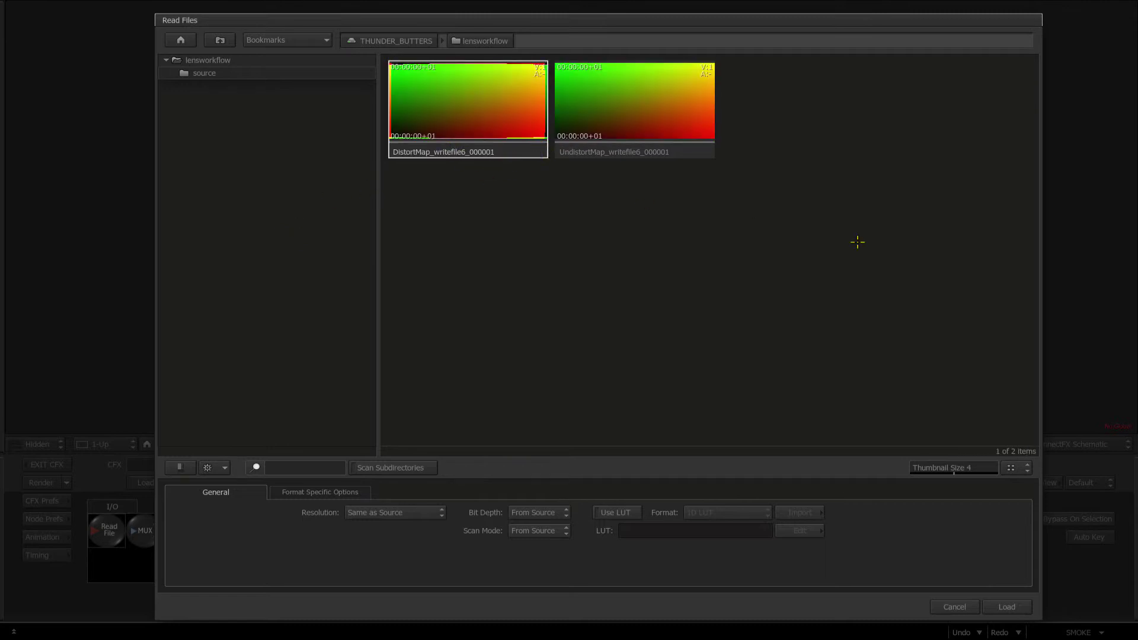
pyautogui.moveTo(1033, 208)
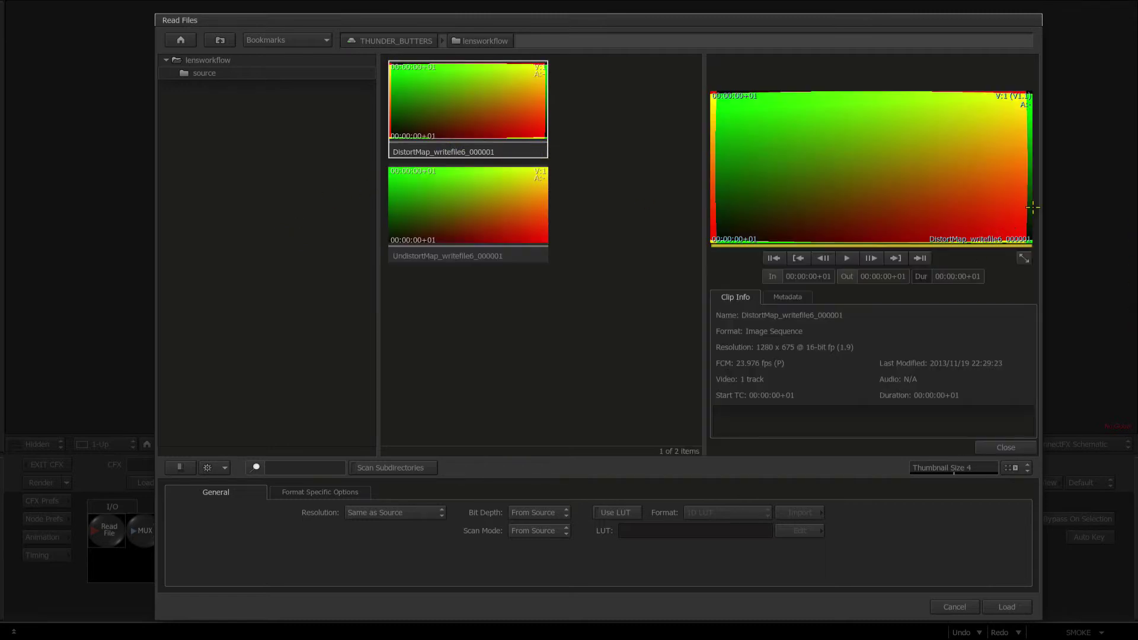
pyautogui.click(435, 257)
pyautogui.click(1007, 607)
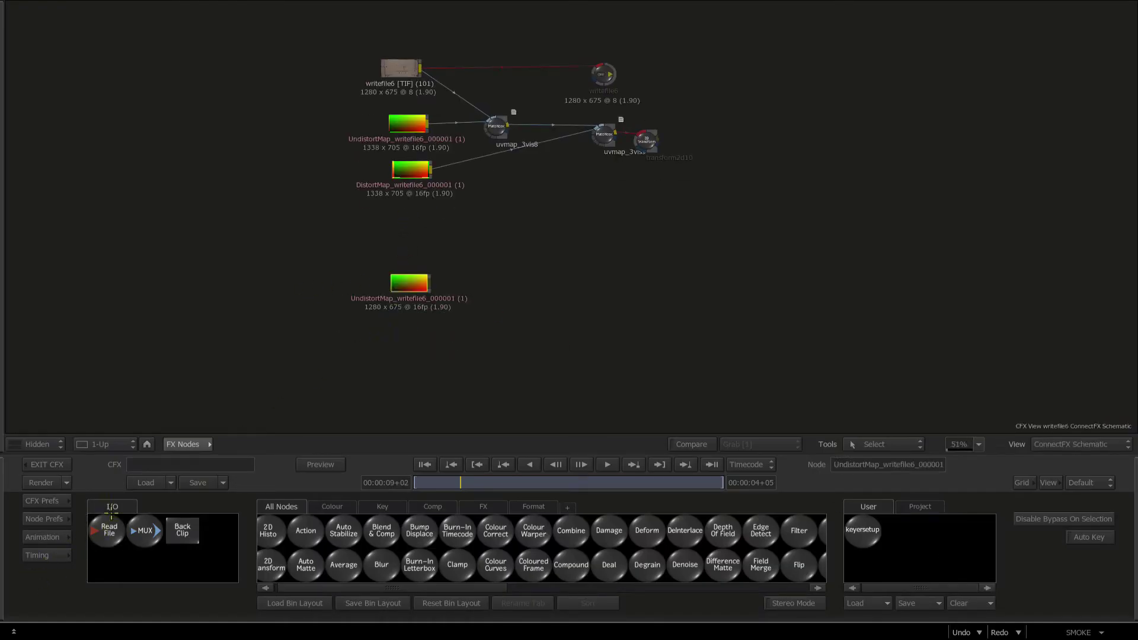
# Load the re-exported DistortMap_writefile6_000001 through another Read File node.
pyautogui.click(109, 529)
pyautogui.click(435, 146)
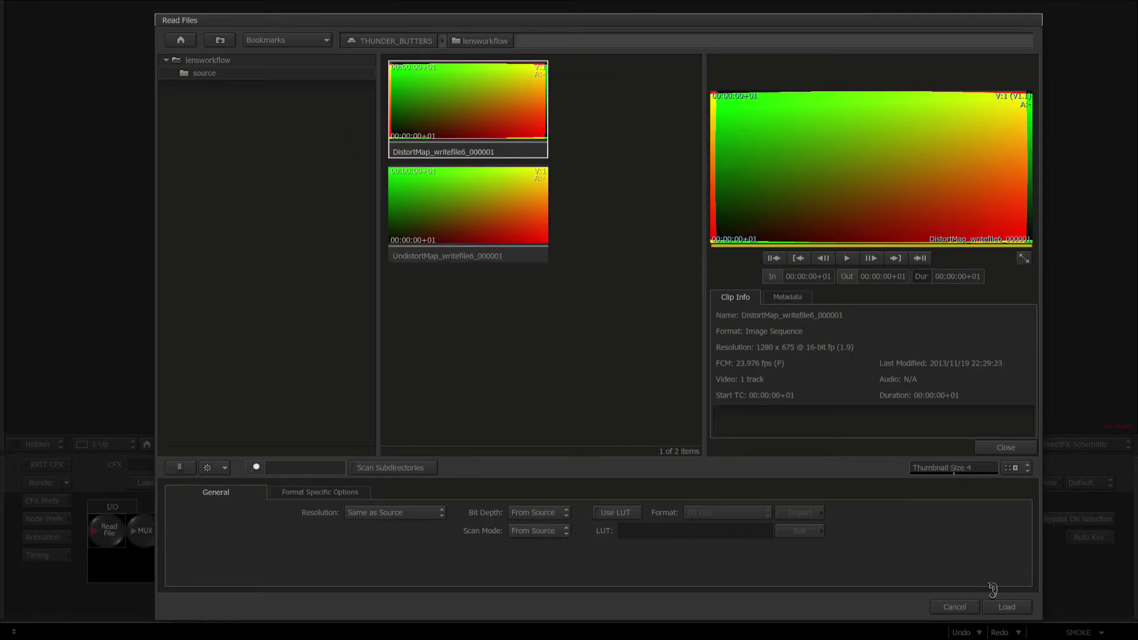
pyautogui.click(1017, 608)
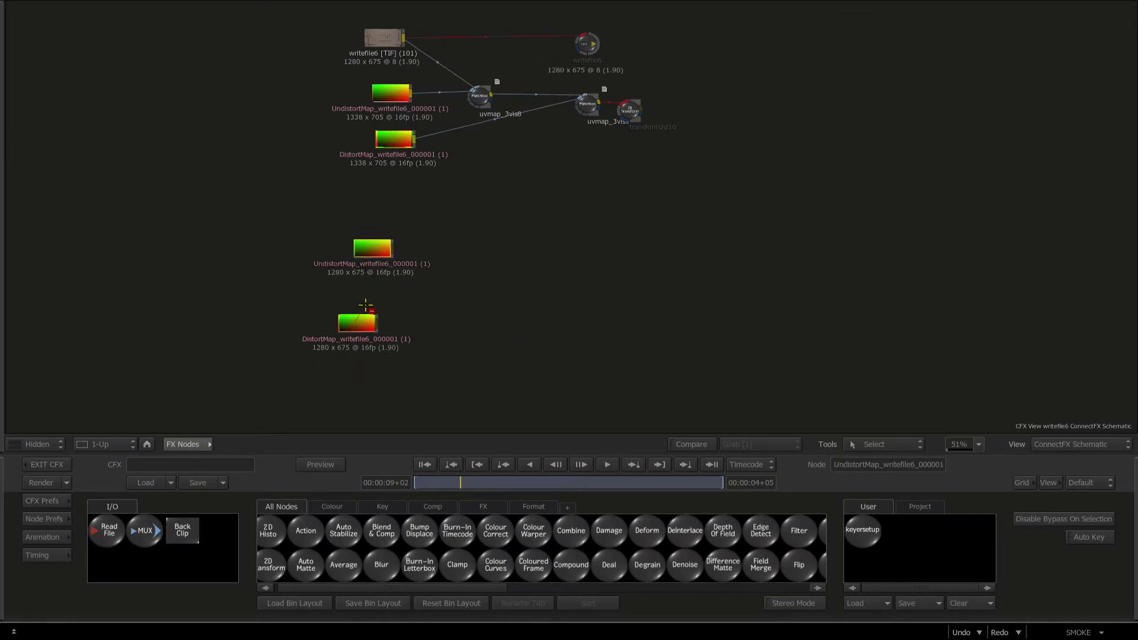
# Move the writefile6 clip down above the two 1280 x 675 maps and line up the three nodes.
pyautogui.moveTo(312, 328); pyautogui.dragTo(385, 165)
pyautogui.moveTo(382, 26); pyautogui.dragTo(252, 160)
pyautogui.moveTo(188, 125); pyautogui.dragTo(293, 137)
pyautogui.moveTo(300, 204); pyautogui.dragTo(305, 200)
pyautogui.moveTo(277, 340); pyautogui.dragTo(298, 290)
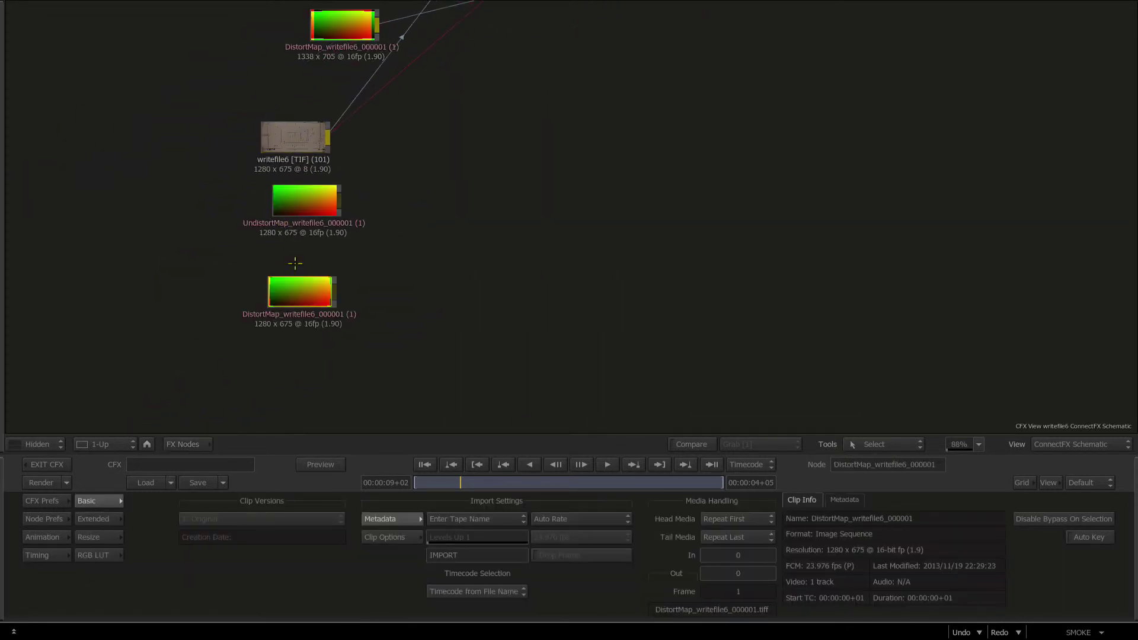
pyautogui.moveTo(305, 194); pyautogui.dragTo(297, 212)
pyautogui.moveTo(299, 135); pyautogui.dragTo(291, 138)
pyautogui.moveTo(348, 226); pyautogui.dragTo(312, 174)
pyautogui.moveTo(501, 53); pyautogui.dragTo(481, 80)
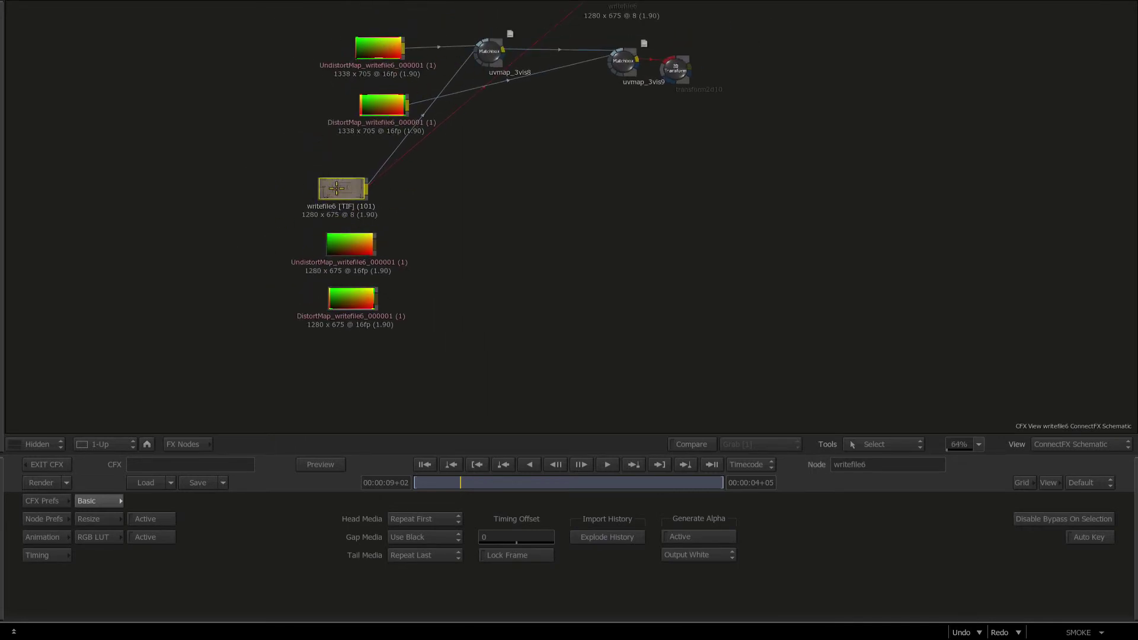
pyautogui.moveTo(337, 188)
pyautogui.mouseDown()
pyautogui.moveTo(354, 192)
pyautogui.moveTo(312, 182)
pyautogui.moveTo(346, 185)
pyautogui.mouseUp()
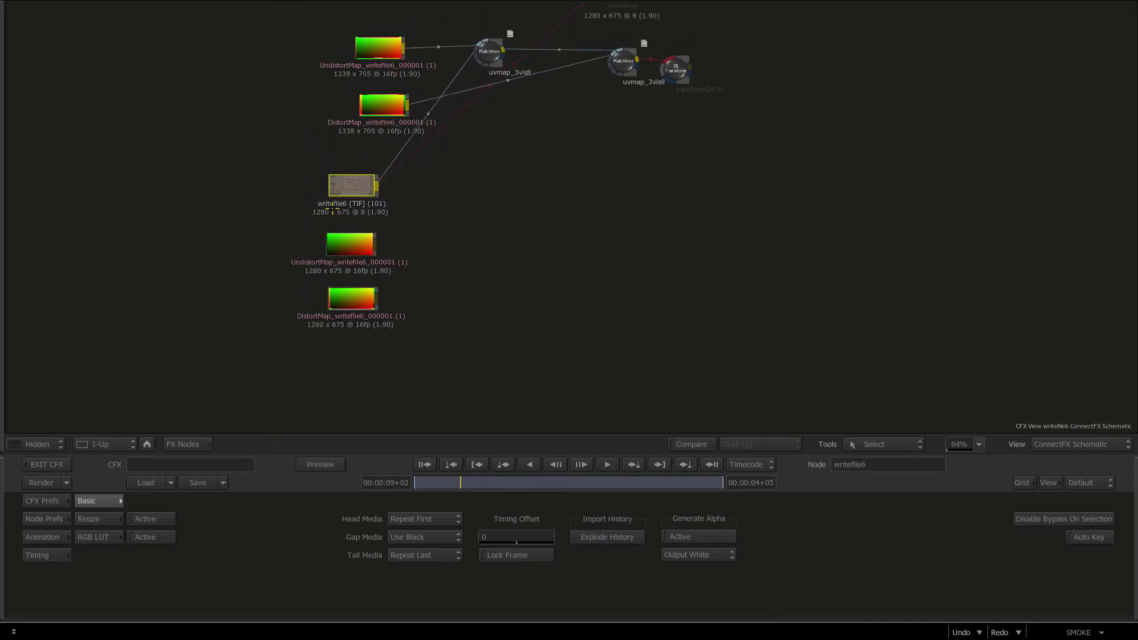
# Add a 2D Transform node connected to the writefile6 clip and view its result.
pyautogui.click(185, 444)
pyautogui.moveTo(259, 569); pyautogui.dragTo(474, 213)
pyautogui.doubleClick(475, 215)
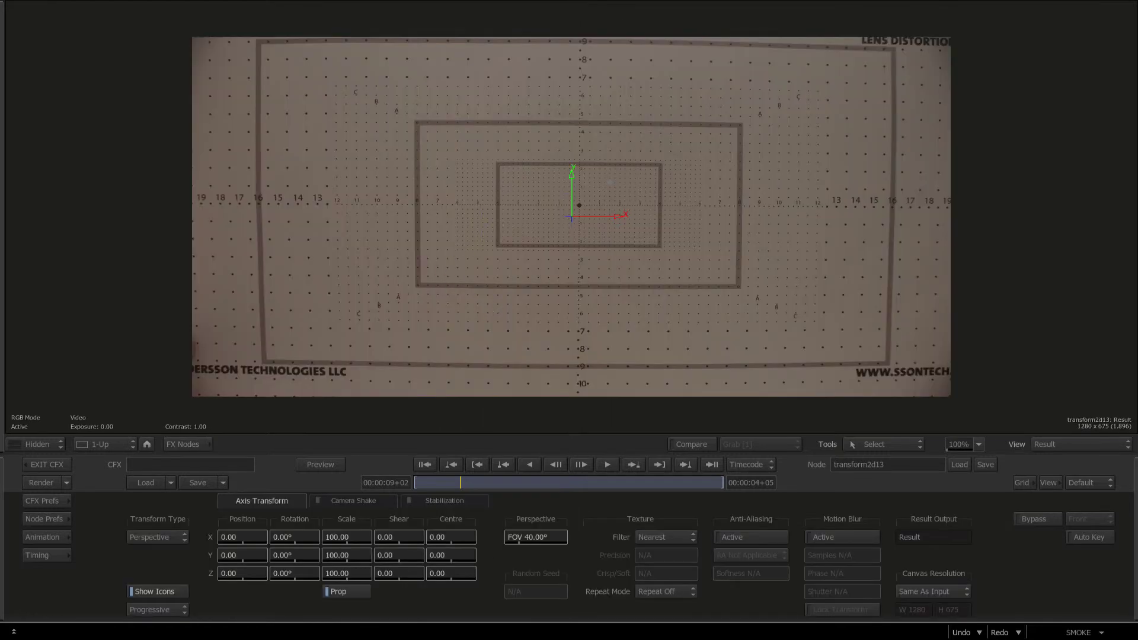
# Set the new 2D Transform's canvas resolution to Custom at 1488 by 770.
pyautogui.click(934, 593)
pyautogui.click(933, 578)
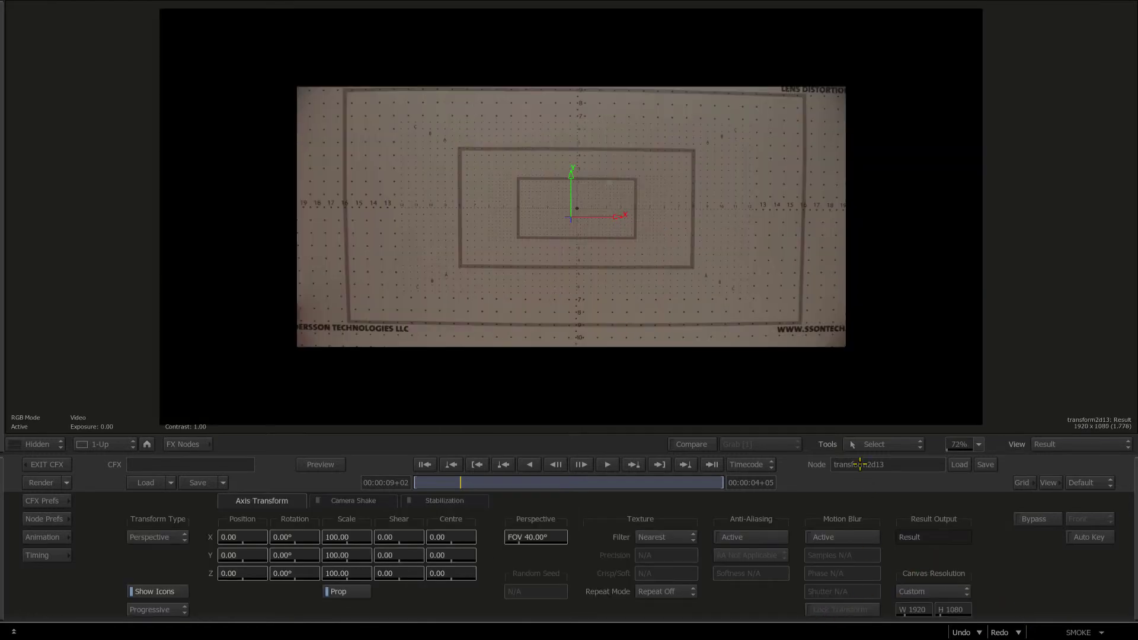
pyautogui.moveTo(924, 610); pyautogui.dragTo(802, 580)
pyautogui.moveTo(578, 274); pyautogui.dragTo(527, 247)
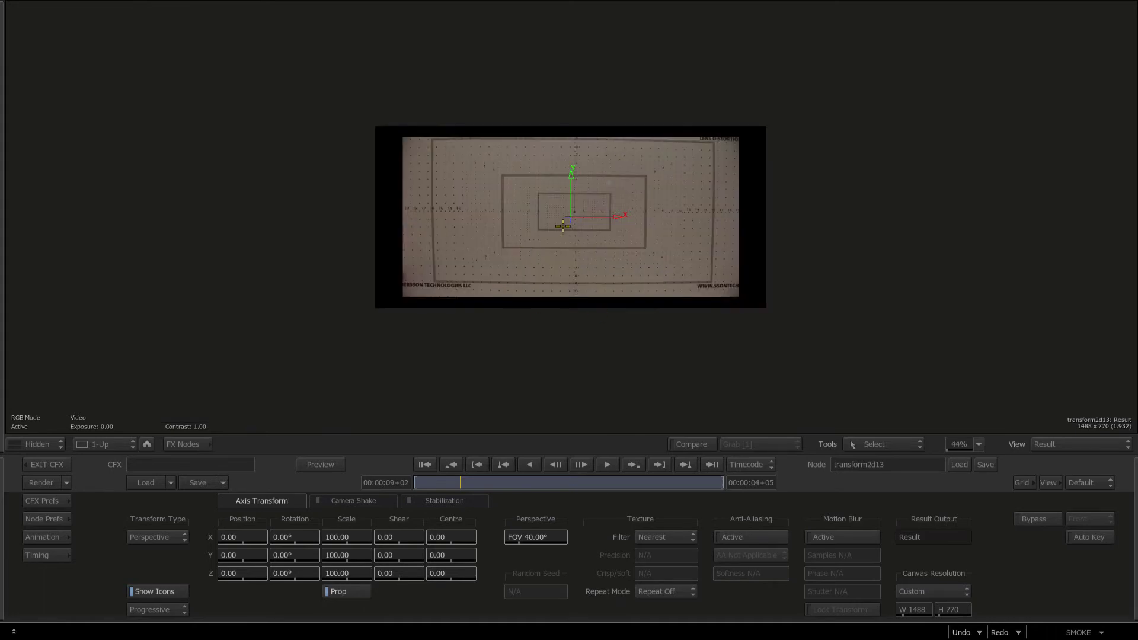
# Duplicate the first UV map Matchbox and feed the copy with the new 2D Transform and the 1280 x 675 UndistortMap.
pyautogui.press('F4')
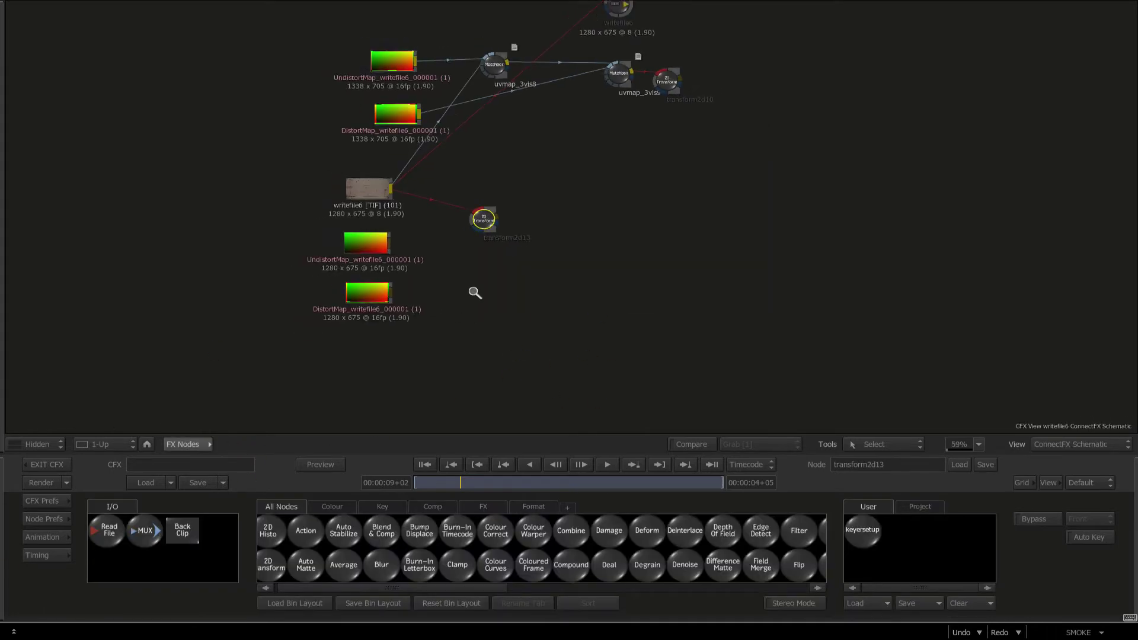
pyautogui.click(448, 70)
pyautogui.moveTo(451, 70); pyautogui.dragTo(524, 252)
pyautogui.hotkey('ctrl', 'c')
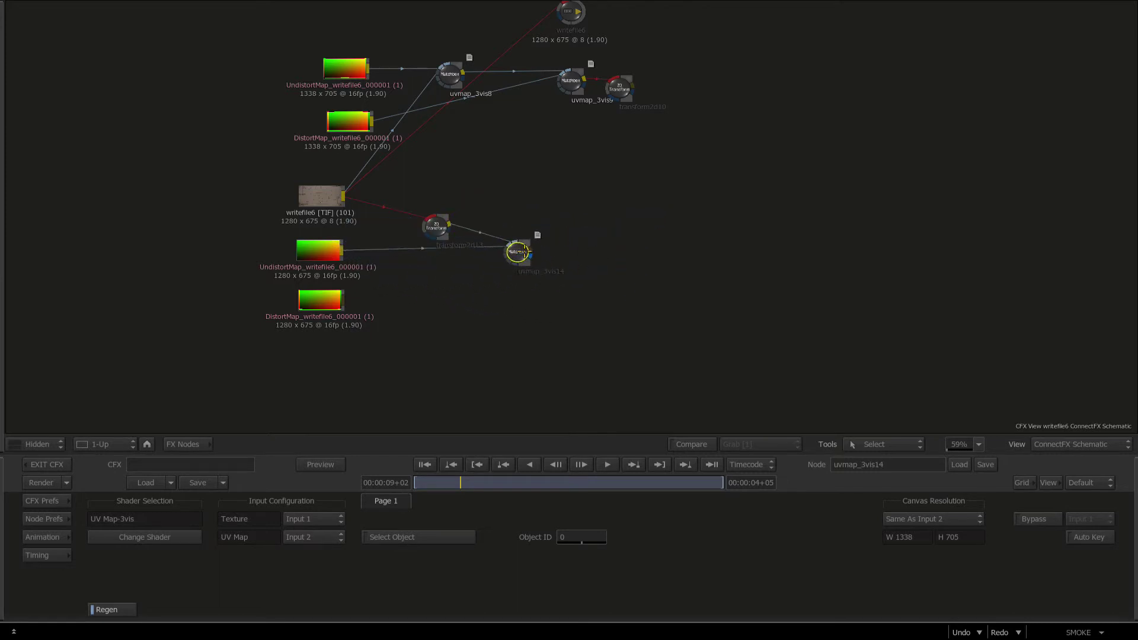
# View the copied Matchbox's result and set its canvas resolution to Same As Input 1.
pyautogui.press('F4')
pyautogui.press('F1')
pyautogui.press('F4')
pyautogui.moveTo(457, 393); pyautogui.dragTo(663, 362)
pyautogui.moveTo(551, 378); pyautogui.dragTo(596, 330)
pyautogui.moveTo(595, 330); pyautogui.dragTo(493, 386)
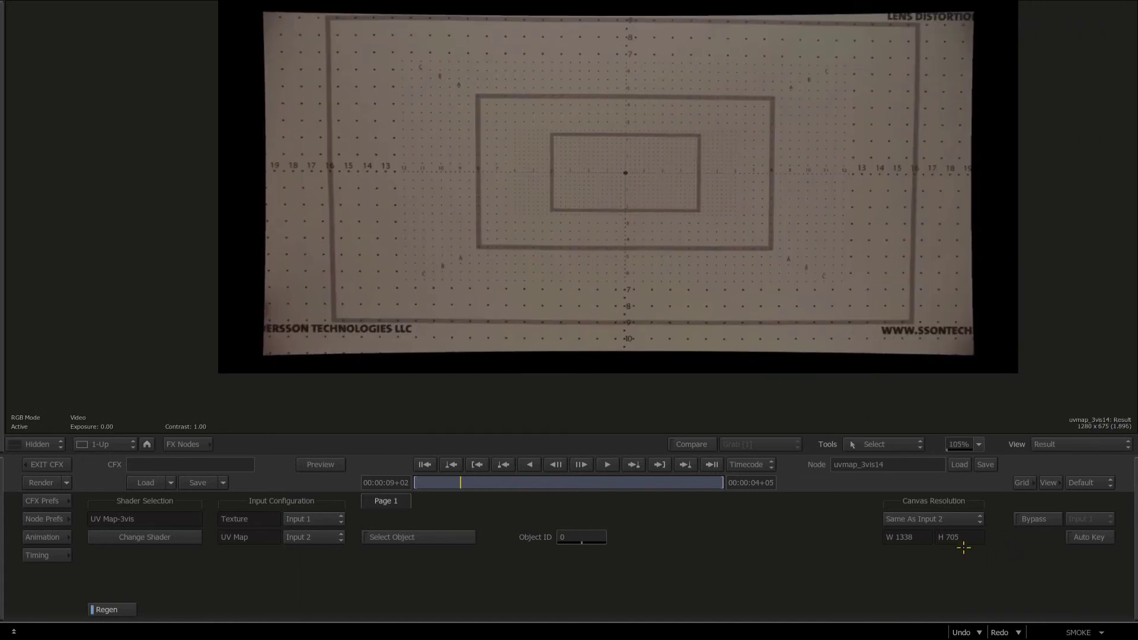
pyautogui.click(924, 519)
pyautogui.click(923, 534)
pyautogui.moveTo(715, 350); pyautogui.dragTo(522, 333)
pyautogui.press('1')
pyautogui.press('F1')
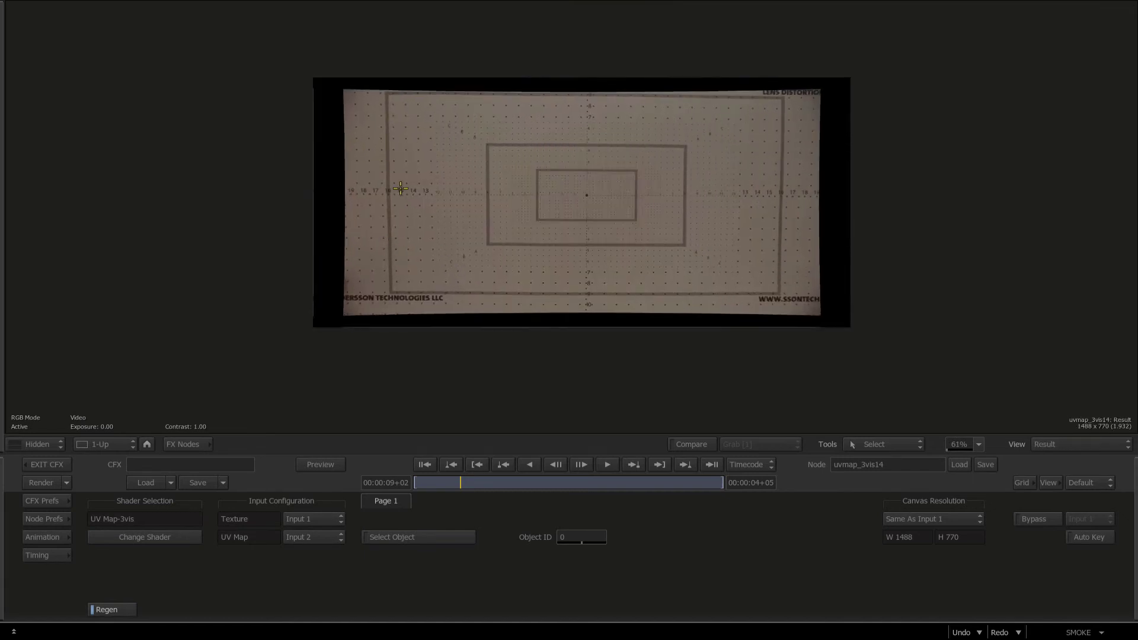
# Duplicate the padded branch's UV map Matchbox, feed the copy with its result and the 1280 x 675 DistortMap, and view the copy's result.
pyautogui.click(186, 445)
pyautogui.moveTo(517, 255); pyautogui.dragTo(518, 262)
pyautogui.hotkey('ctrl', 'd')
pyautogui.moveTo(645, 245); pyautogui.dragTo(675, 281)
pyautogui.press('F4')
pyautogui.press('F1')
pyautogui.press('F4')
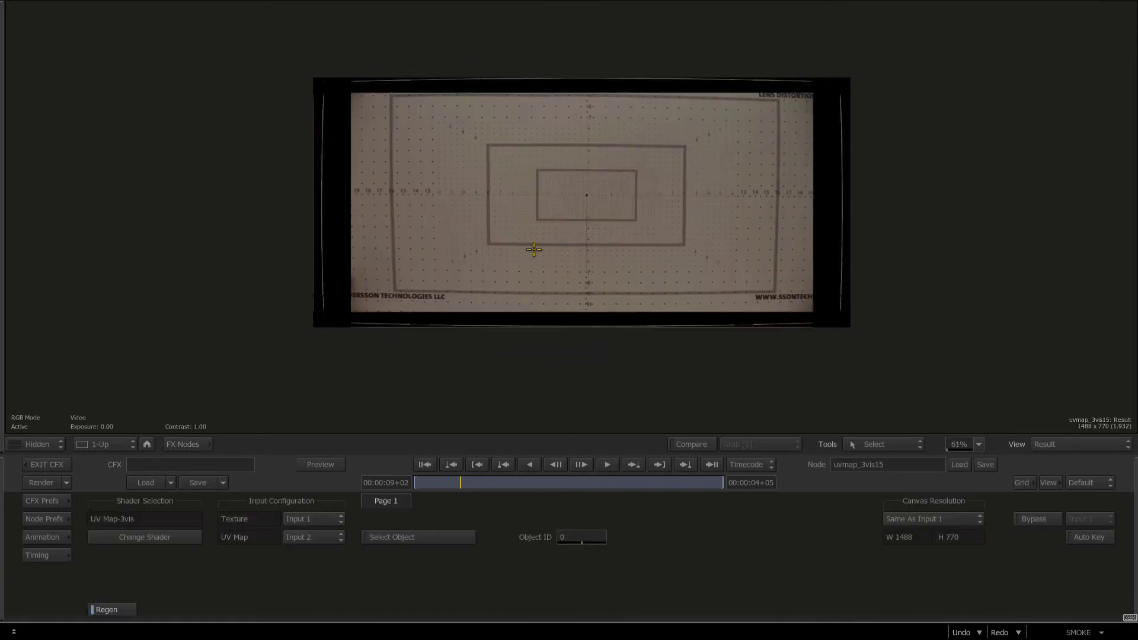
# Compare the second padded Matchbox's input with its redistorted result in the viewer.
pyautogui.press('F1')
pyautogui.press('F4')
pyautogui.press('F1')
pyautogui.press('F4')
pyautogui.press('F1')
pyautogui.press('F4')
# Duplicate the upper branch's 1280 by 675 2D Transform and connect the copy to the padded branch's second Matchbox.
pyautogui.moveTo(615, 88); pyautogui.dragTo(633, 93)
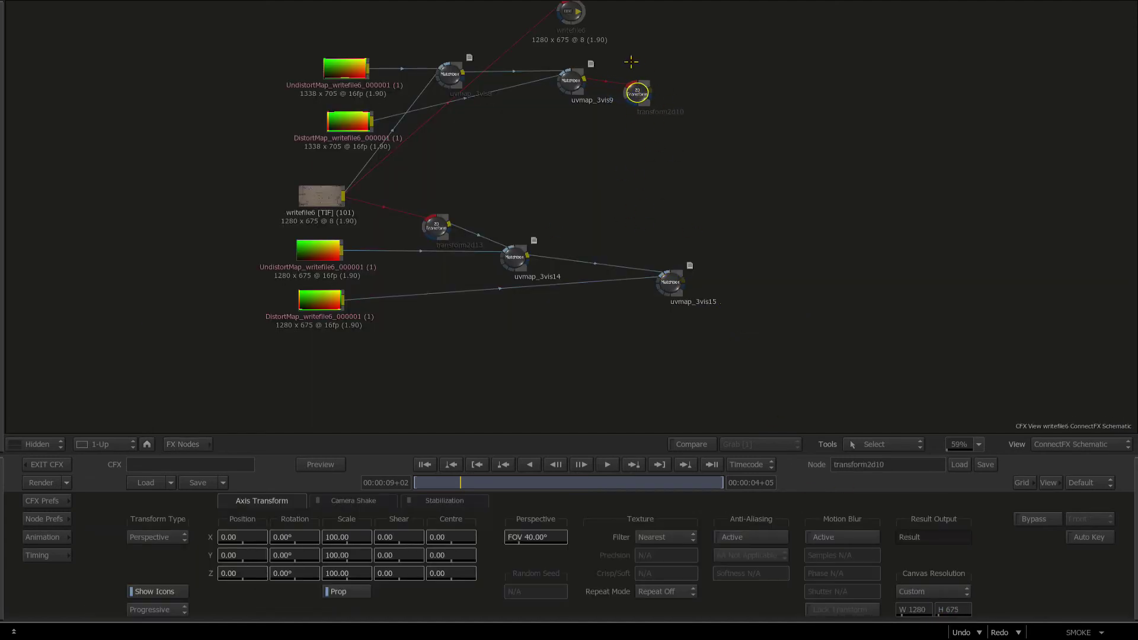
pyautogui.moveTo(640, 95); pyautogui.dragTo(744, 288)
pyautogui.press('F4')
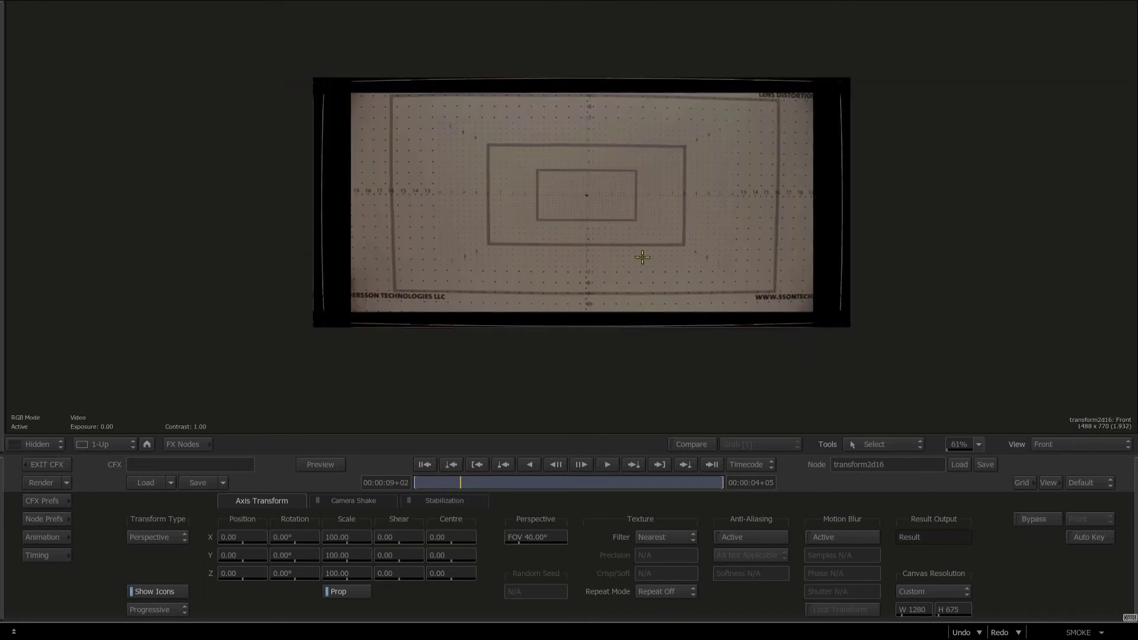
# Switch to a two-view layout with the schematic beside the new 2D Transform's result, framing both views.
pyautogui.hotkey('alt', '2')
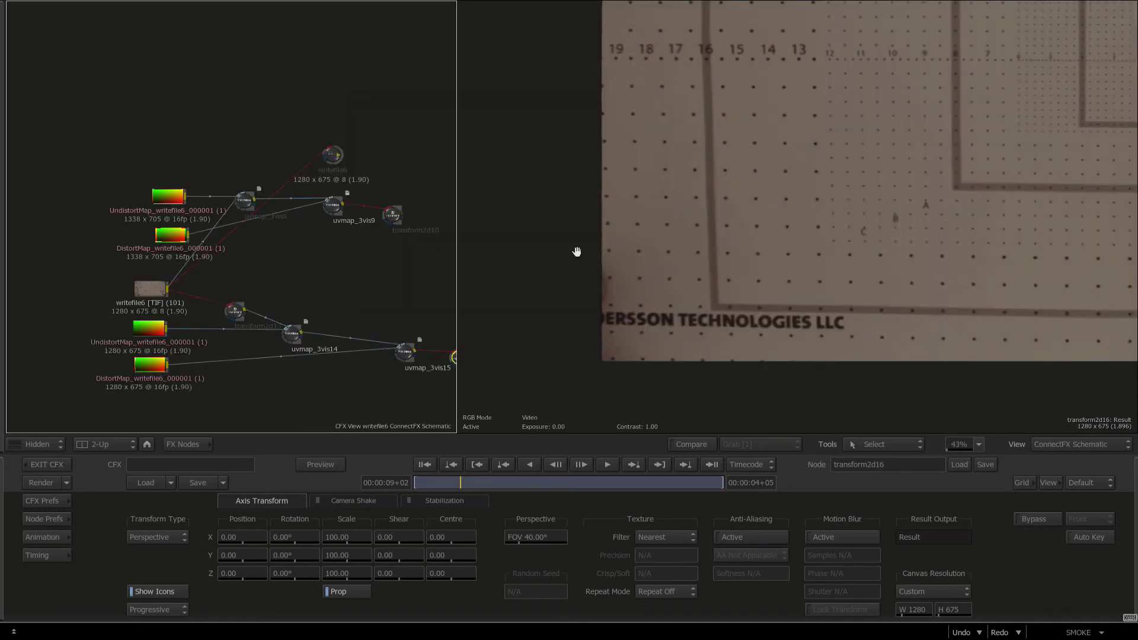
pyautogui.moveTo(761, 302); pyautogui.dragTo(698, 261)
pyautogui.moveTo(824, 231); pyautogui.dragTo(653, 280)
pyautogui.moveTo(653, 280); pyautogui.dragTo(646, 280)
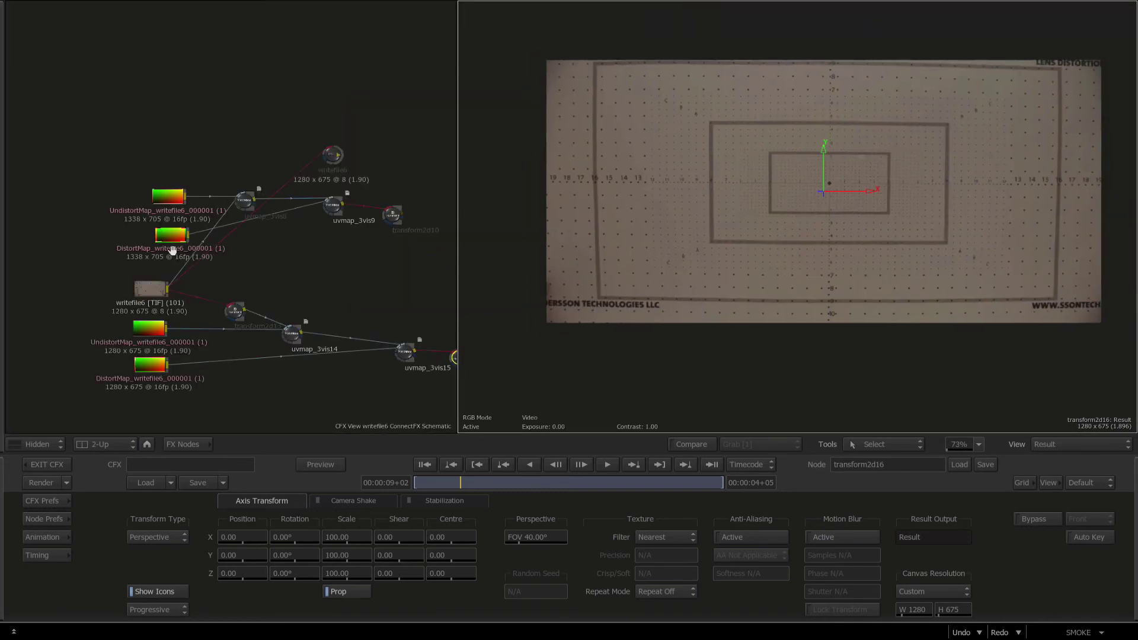
pyautogui.moveTo(347, 346); pyautogui.dragTo(289, 249)
# Show the writefile6 clip, widen the result viewport and enlarge the image in it.
pyautogui.click(107, 186)
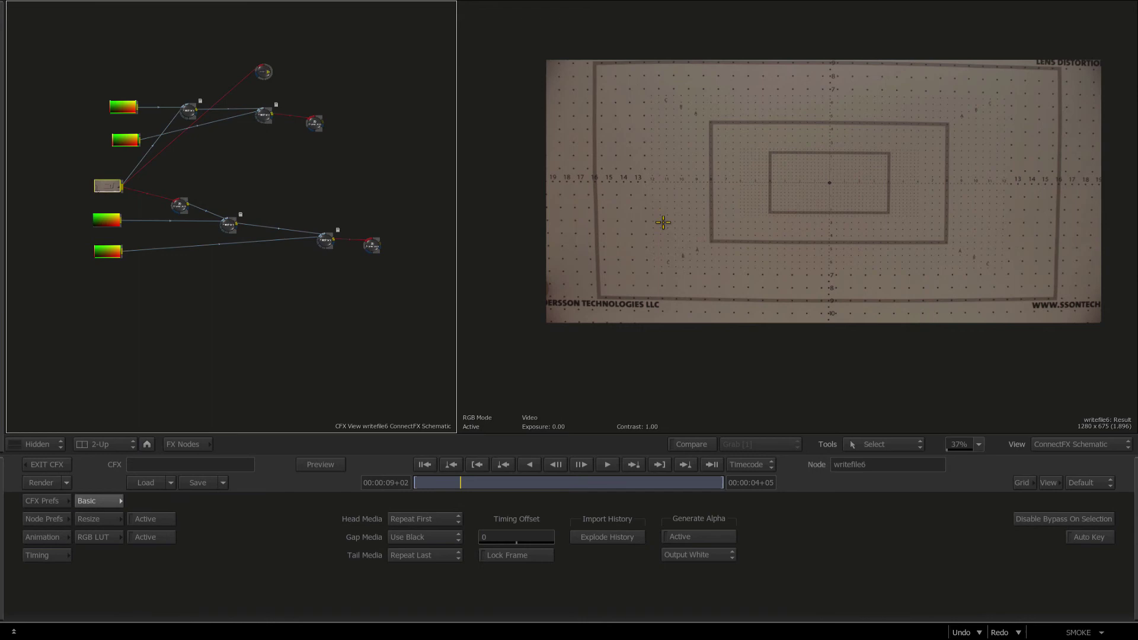
pyautogui.moveTo(659, 311); pyautogui.dragTo(746, 319)
pyautogui.moveTo(536, 330); pyautogui.dragTo(702, 189)
pyautogui.moveTo(702, 189); pyautogui.dragTo(693, 269)
pyautogui.moveTo(693, 269); pyautogui.dragTo(602, 338)
pyautogui.moveTo(457, 246); pyautogui.dragTo(375, 245)
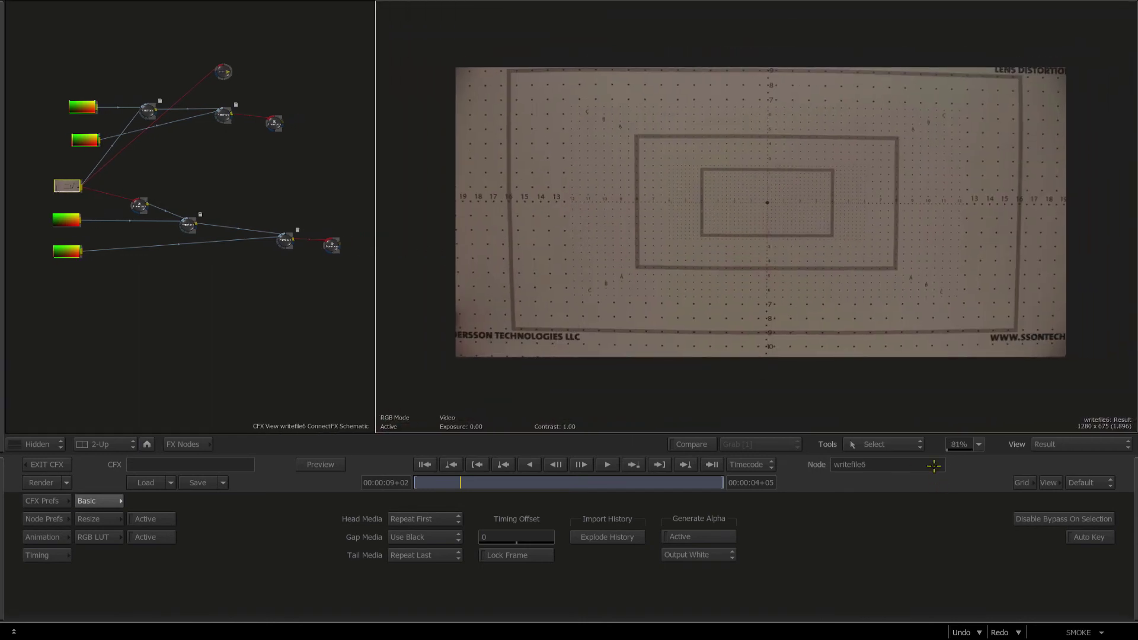
pyautogui.click(967, 444)
pyautogui.click(978, 527)
# Alternate between the original writefile6 clip and the padded branch's end 2D Transform to compare their images.
pyautogui.click(332, 245)
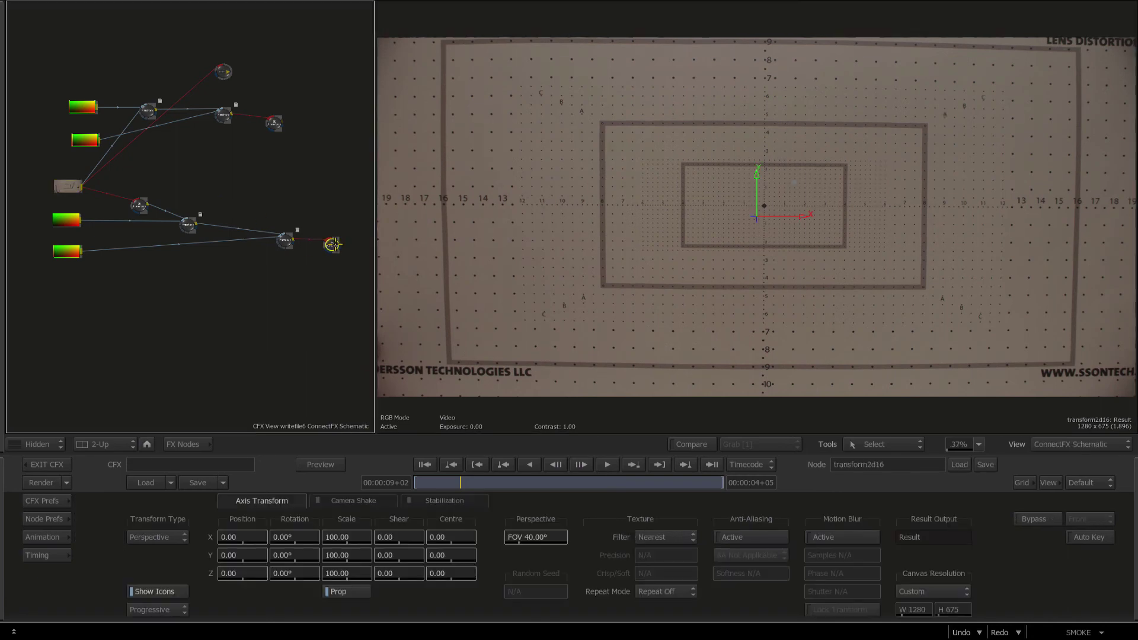
pyautogui.click(62, 185)
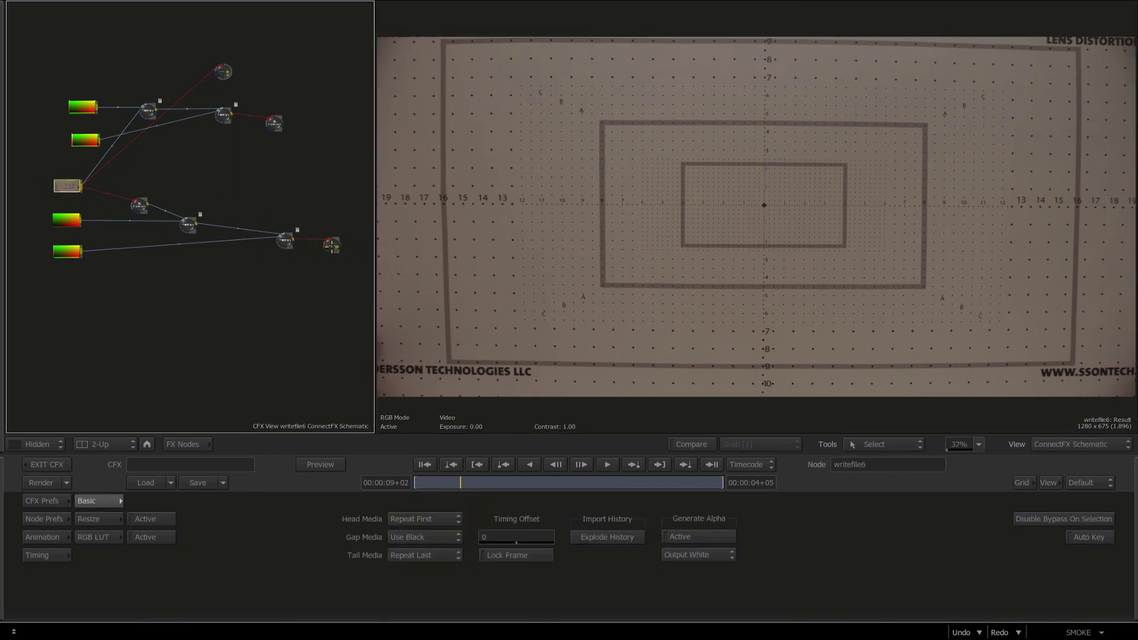
pyautogui.click(331, 245)
pyautogui.click(67, 185)
pyautogui.click(333, 245)
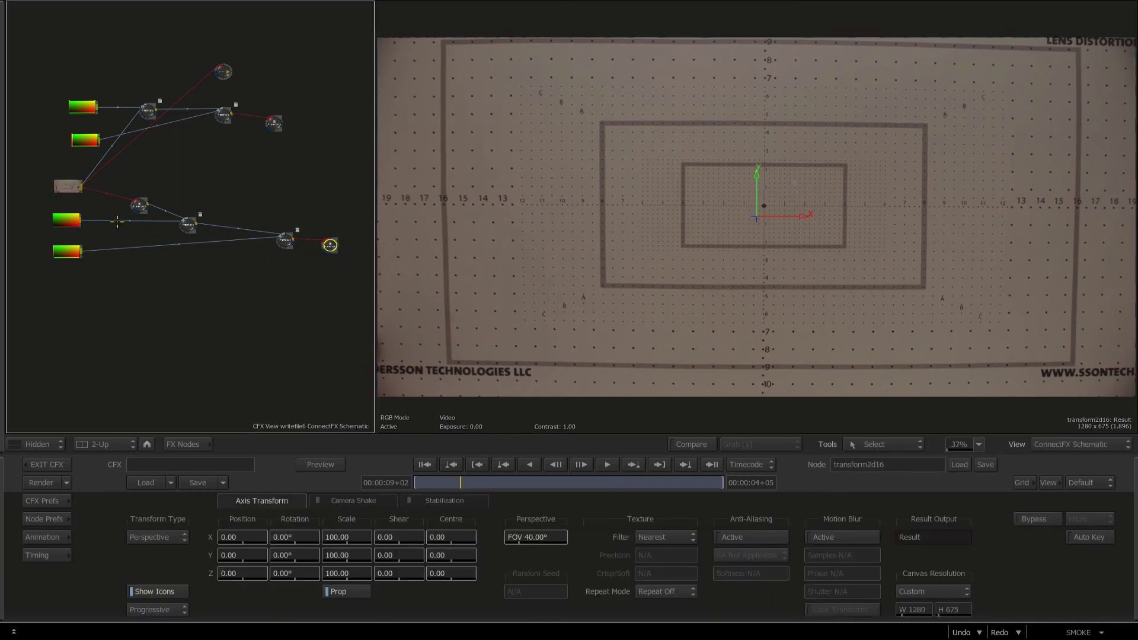
pyautogui.click(66, 186)
pyautogui.click(331, 244)
# Examine the upper branch's end 2D Transform result against its 1338 x 705 UndistortMap.
pyautogui.click(275, 122)
pyautogui.click(81, 106)
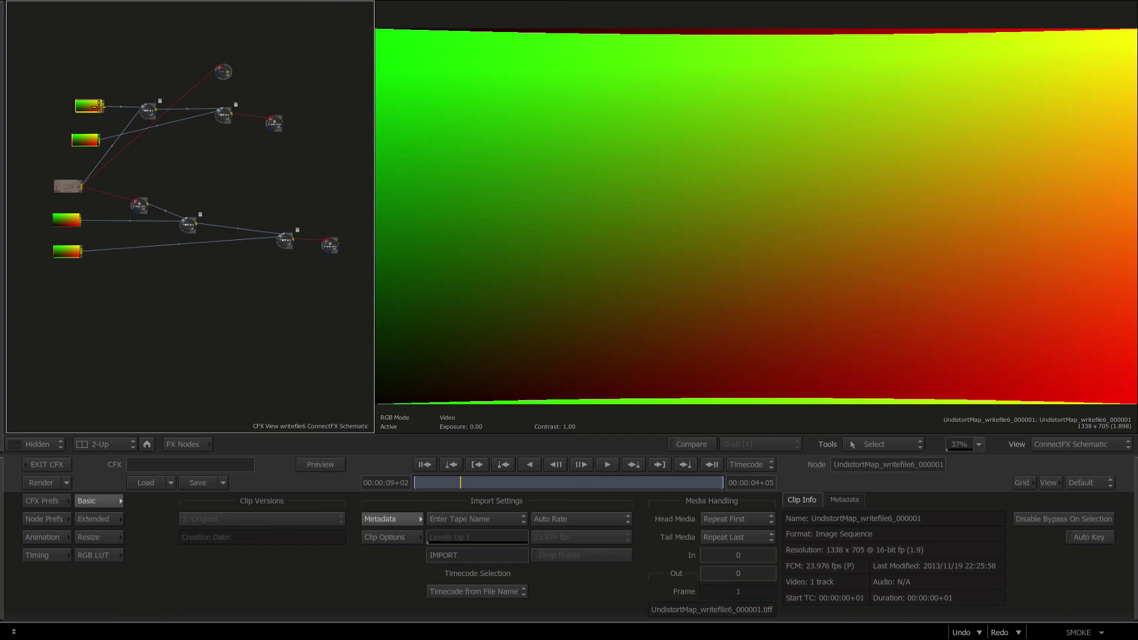
pyautogui.click(276, 123)
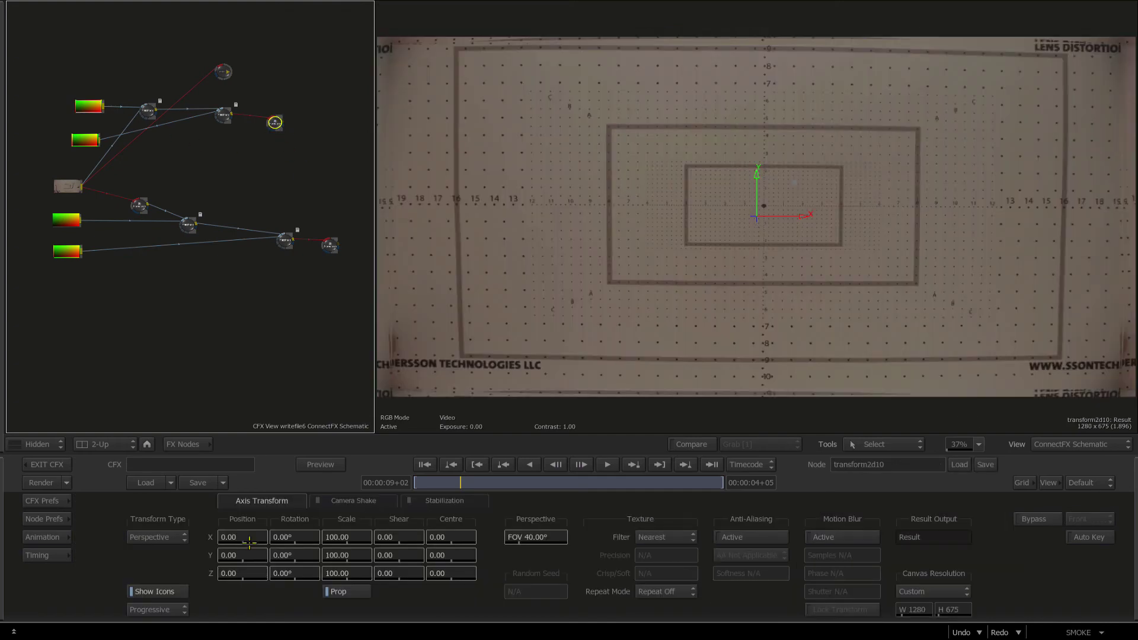
# Try a proportional scale of 104 on the upper branch's end 2D Transform, and reset the scale to 100.
pyautogui.click(339, 536)
pyautogui.moveTo(354, 537); pyautogui.dragTo(348, 204)
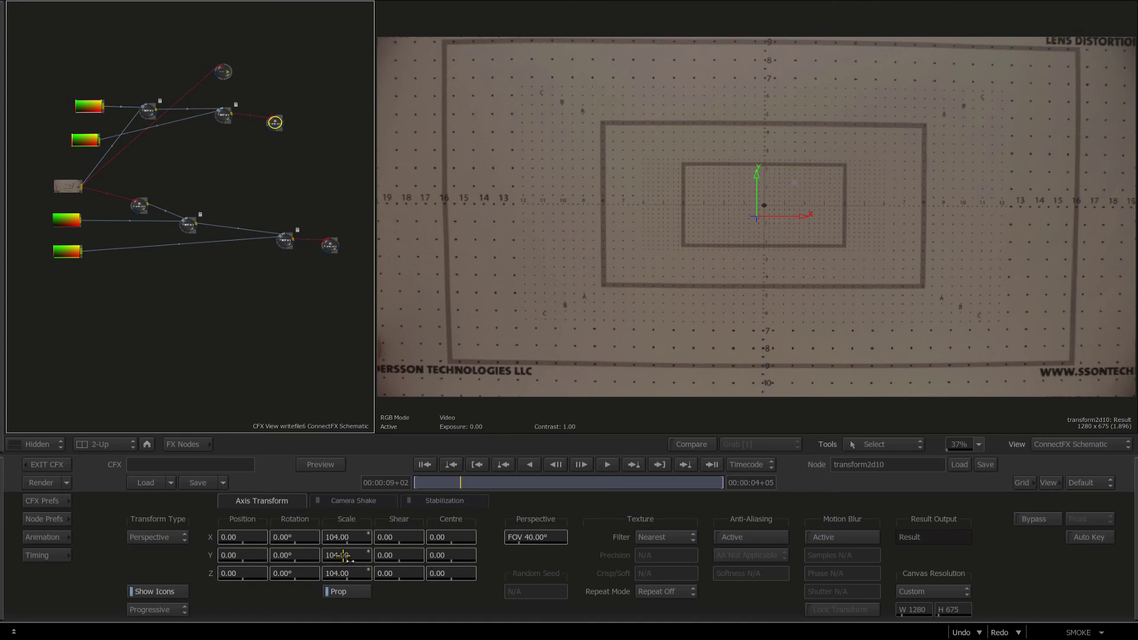
pyautogui.rightClick(333, 533)
pyautogui.rightClick(359, 539)
pyautogui.click(216, 600)
pyautogui.keyDown('ctrl'); pyautogui.keyDown('alt'); pyautogui.click(330, 538); pyautogui.keyUp('alt'); pyautogui.keyUp('ctrl')
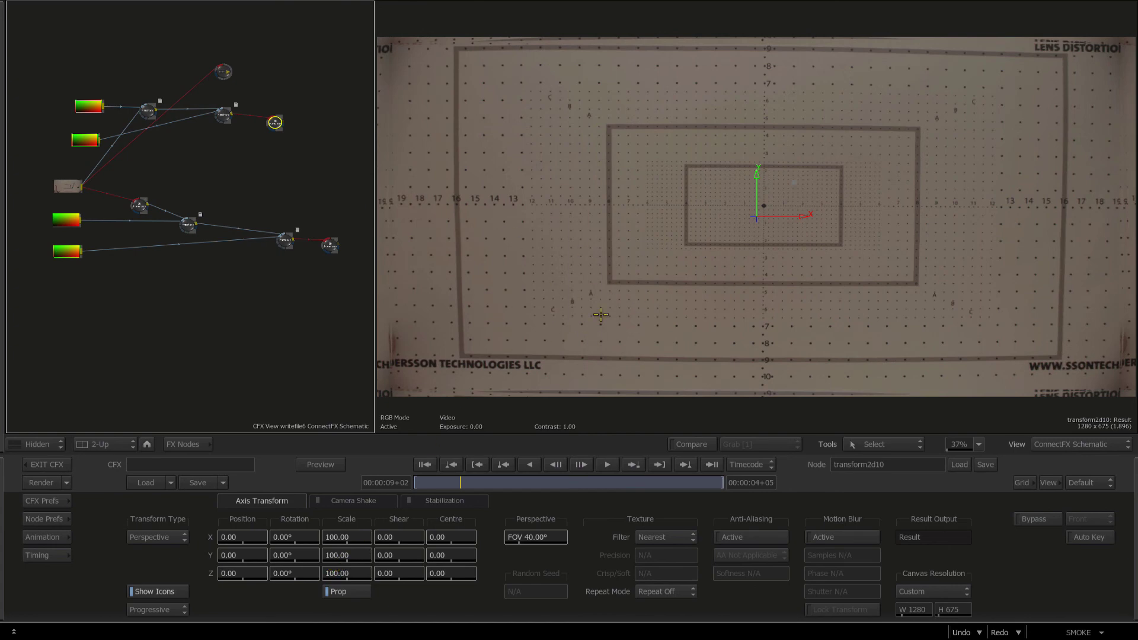
# Return to a single schematic view and check the result of the padded branch's first Matchbox.
pyautogui.moveTo(1, 320)
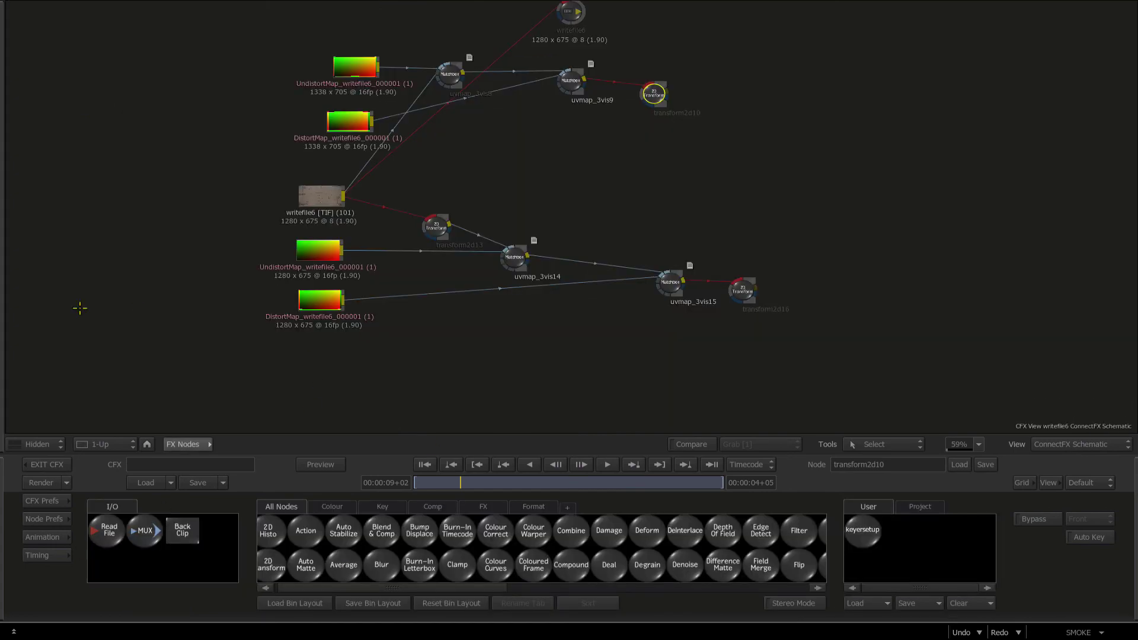
pyautogui.moveTo(478, 313); pyautogui.dragTo(380, 233)
pyautogui.press('F4')
pyautogui.press('F1')
pyautogui.press('F4')
pyautogui.press('Escape')
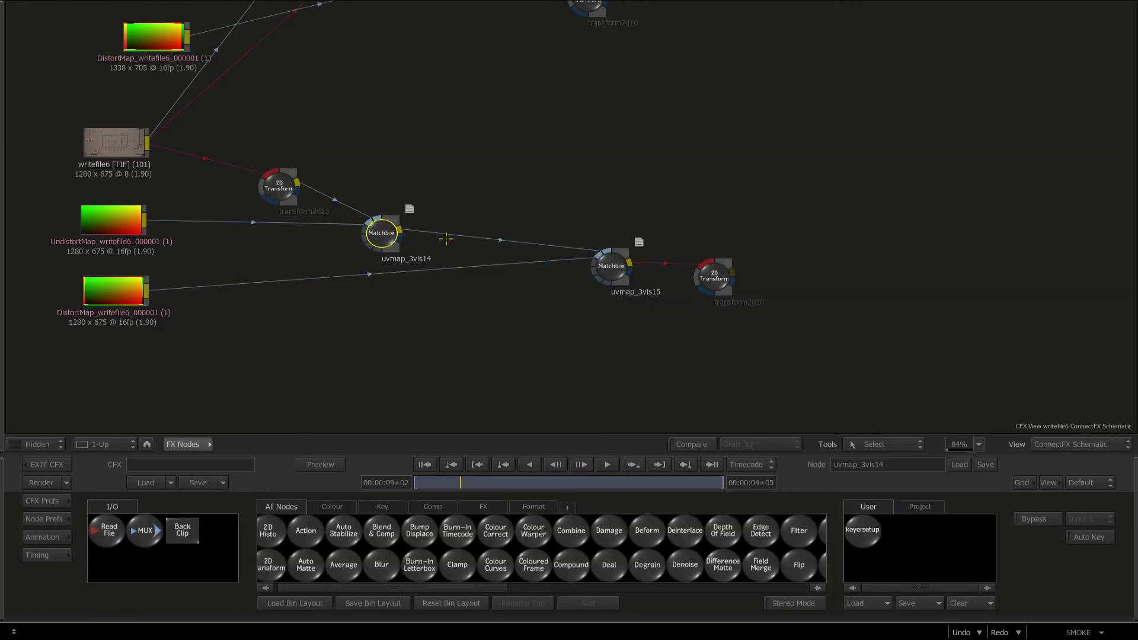
# Rearrange the padded branch's second Matchbox and end 2D Transform with more space between the nodes in the schematic.
pyautogui.moveTo(593, 267); pyautogui.dragTo(636, 296)
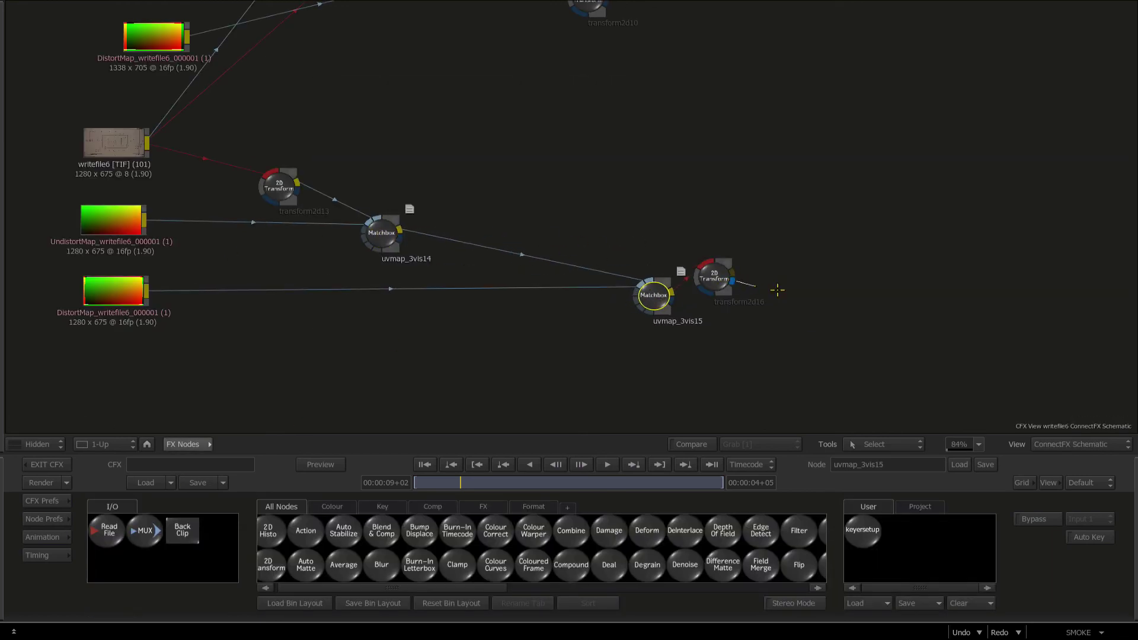
pyautogui.moveTo(711, 277); pyautogui.dragTo(783, 294)
pyautogui.moveTo(653, 296); pyautogui.dragTo(655, 289)
pyautogui.moveTo(480, 365); pyautogui.dragTo(522, 321)
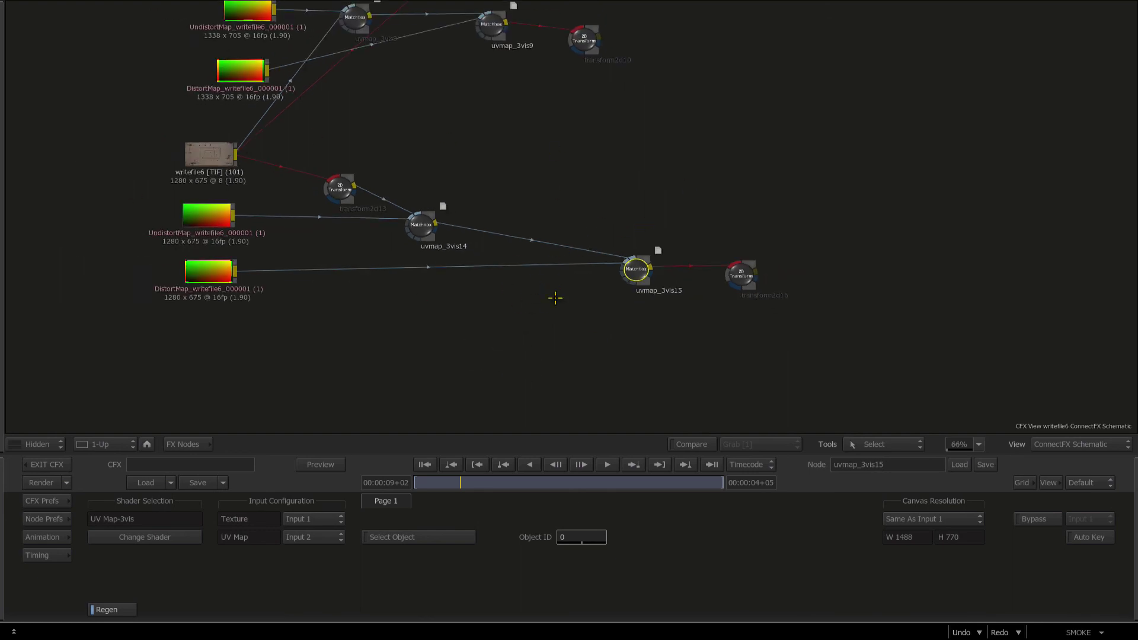
pyautogui.moveTo(629, 273)
pyautogui.mouseDown()
pyautogui.moveTo(613, 271)
pyautogui.moveTo(626, 280)
pyautogui.mouseUp()
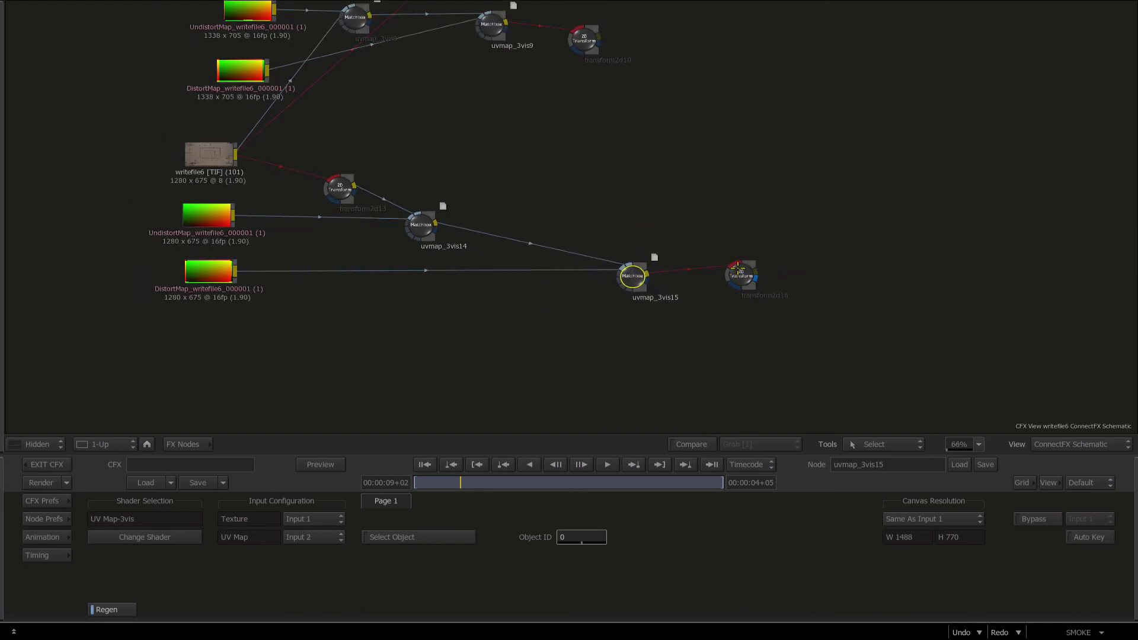
pyautogui.moveTo(738, 267); pyautogui.dragTo(727, 273)
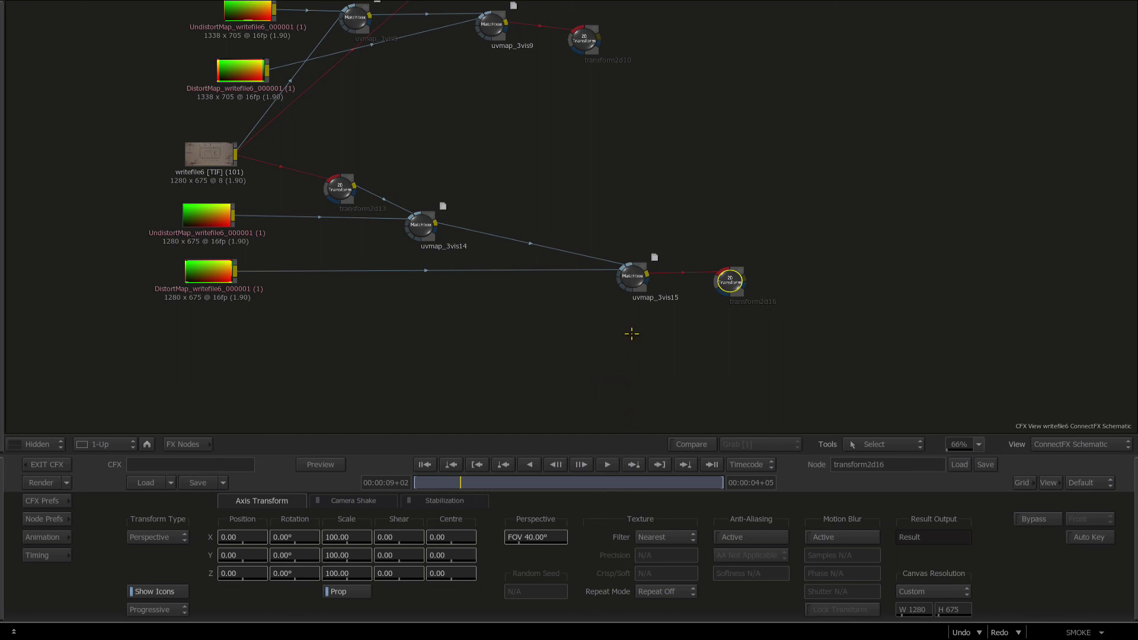
pyautogui.moveTo(750, 321); pyautogui.dragTo(734, 316)
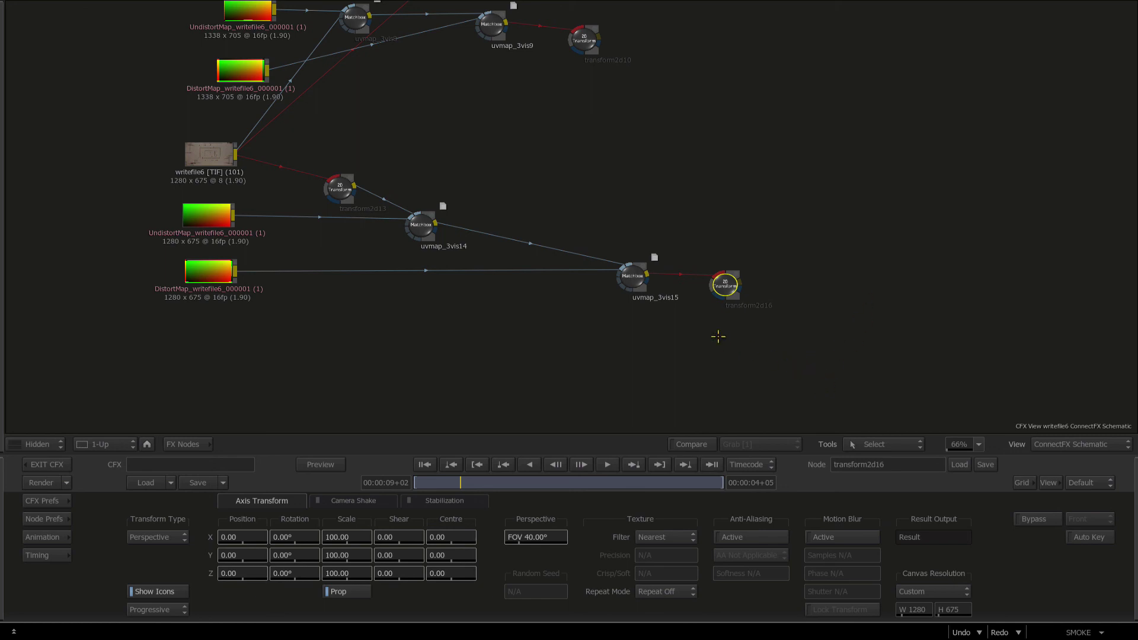
pyautogui.scroll(-3, 718, 336)
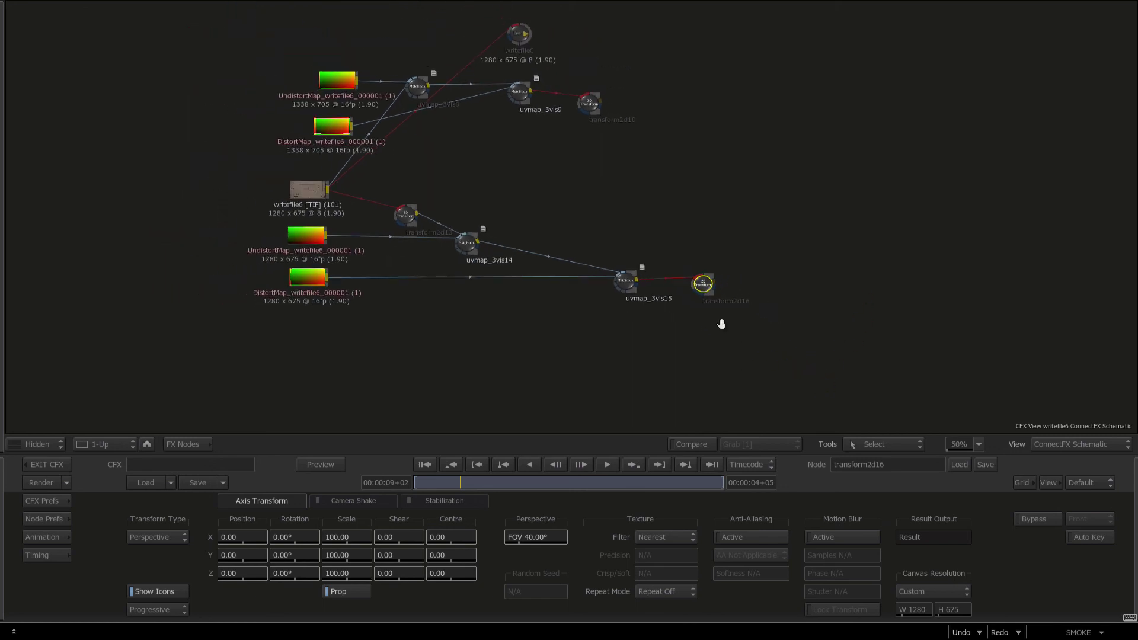